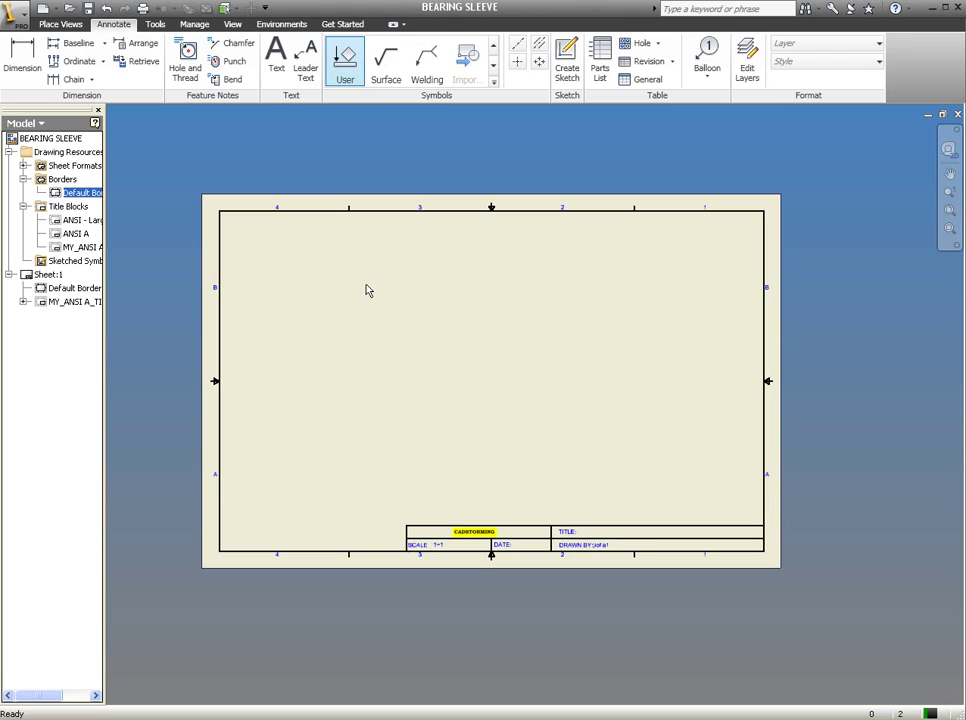
Step: From the Manage tab's Styles and Standards panel, open the Save Styles to Style Library dialog
left_click(195, 25)
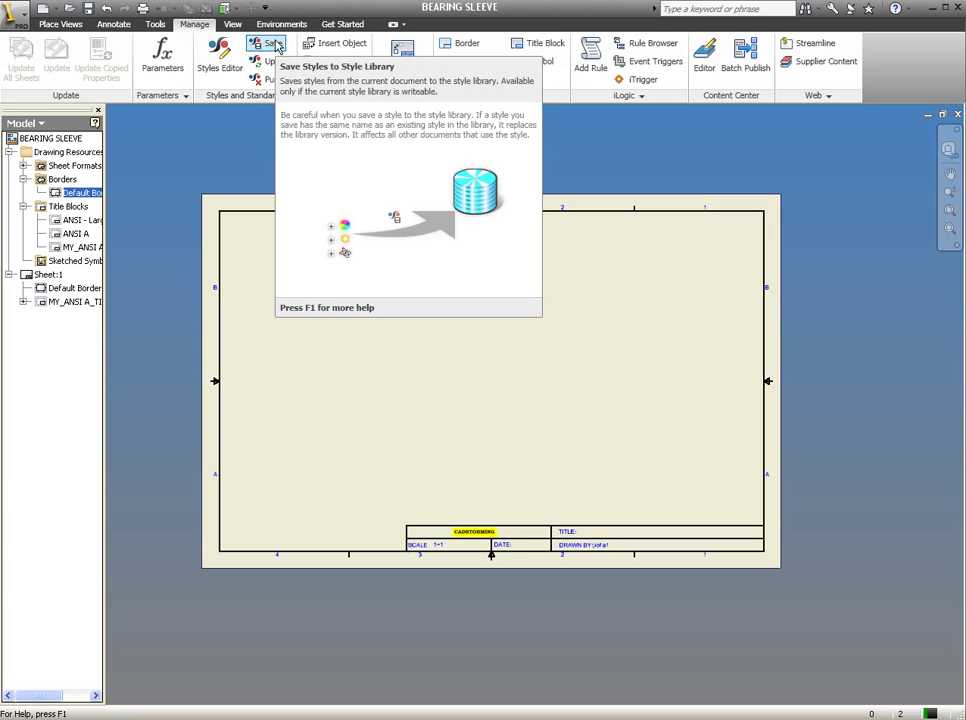
left_click(277, 45)
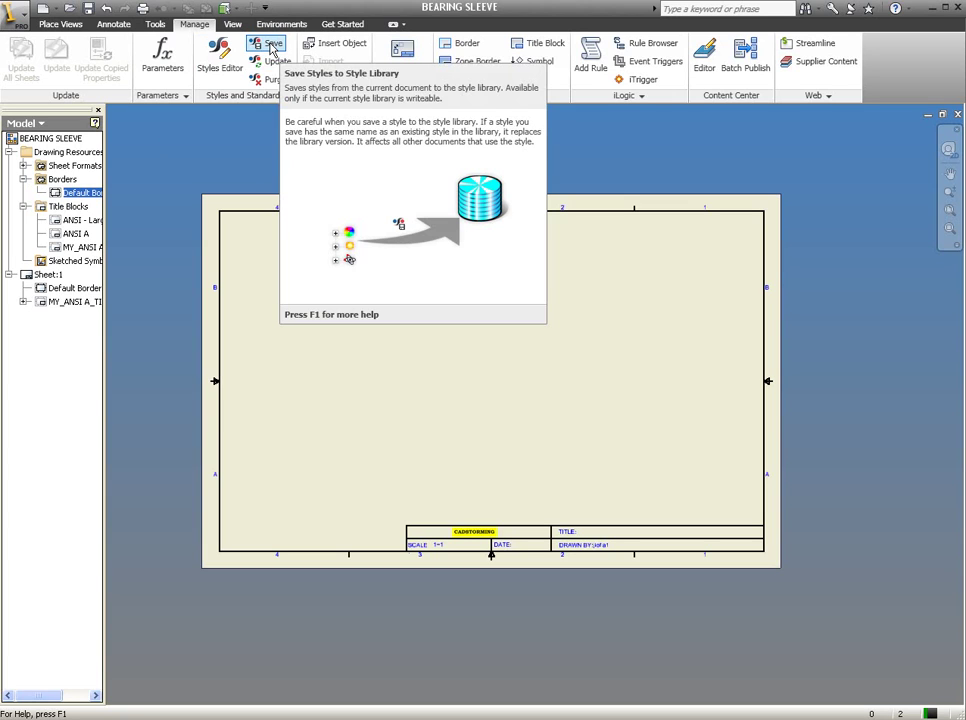
left_click(272, 47)
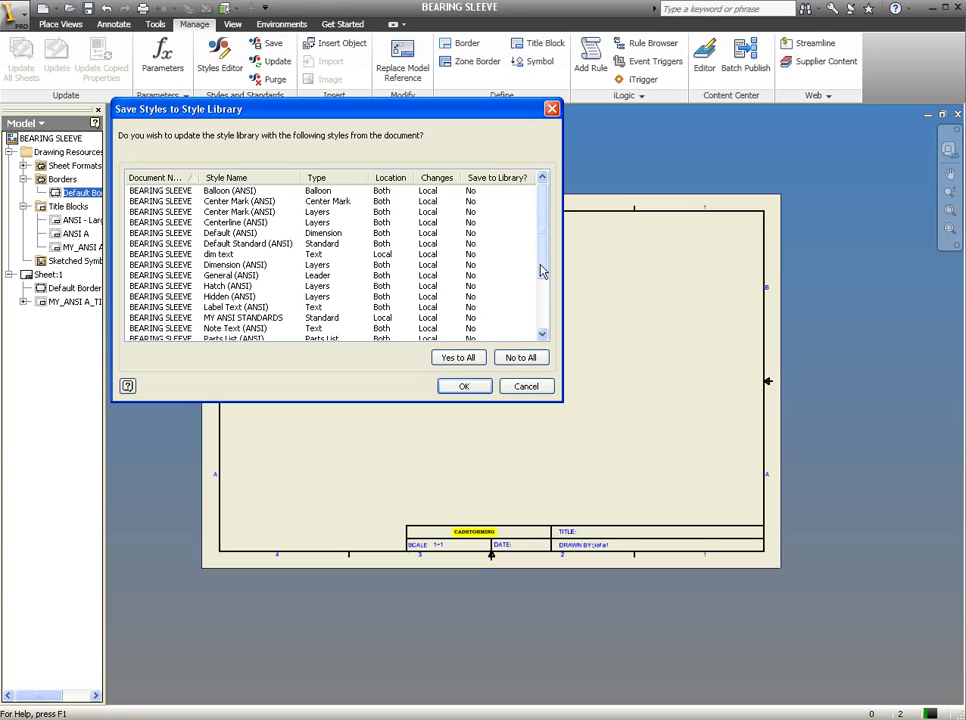
Step: Mark every BEARING SLEEVE style Yes and confirm overwriting the style library's versions
left_click_drag(545, 248, 546, 334)
left_click(458, 357)
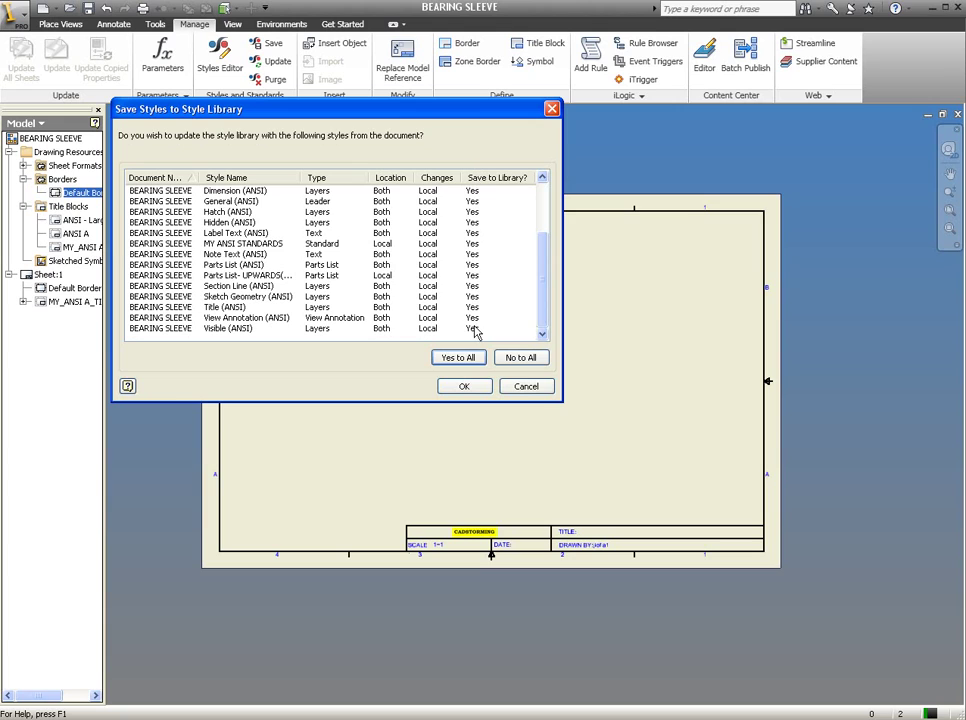
left_click_drag(546, 289, 548, 233)
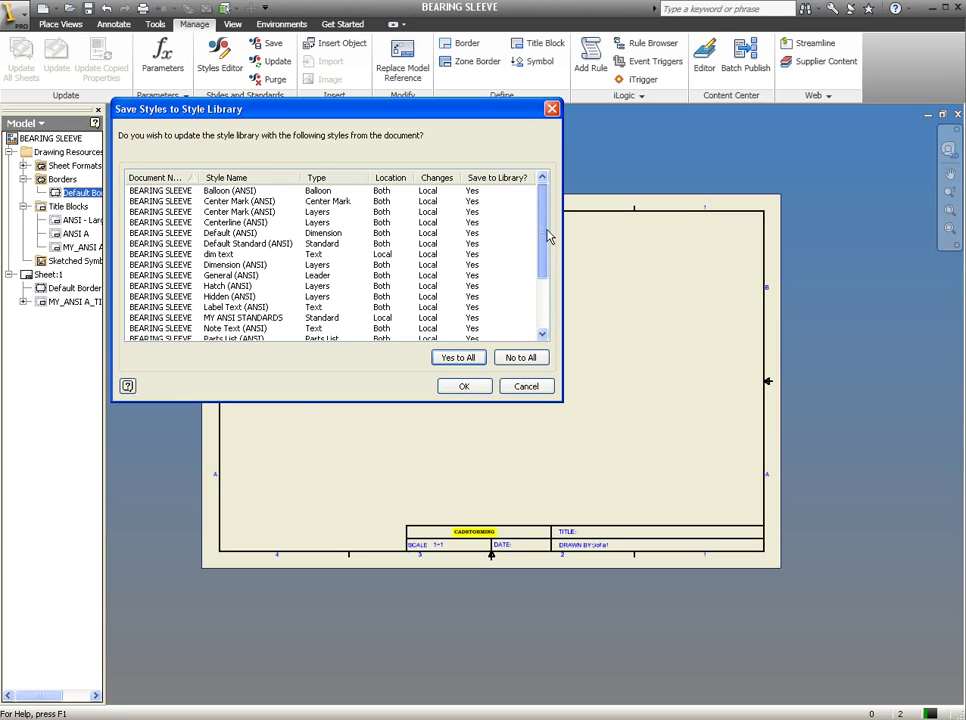
left_click(464, 389)
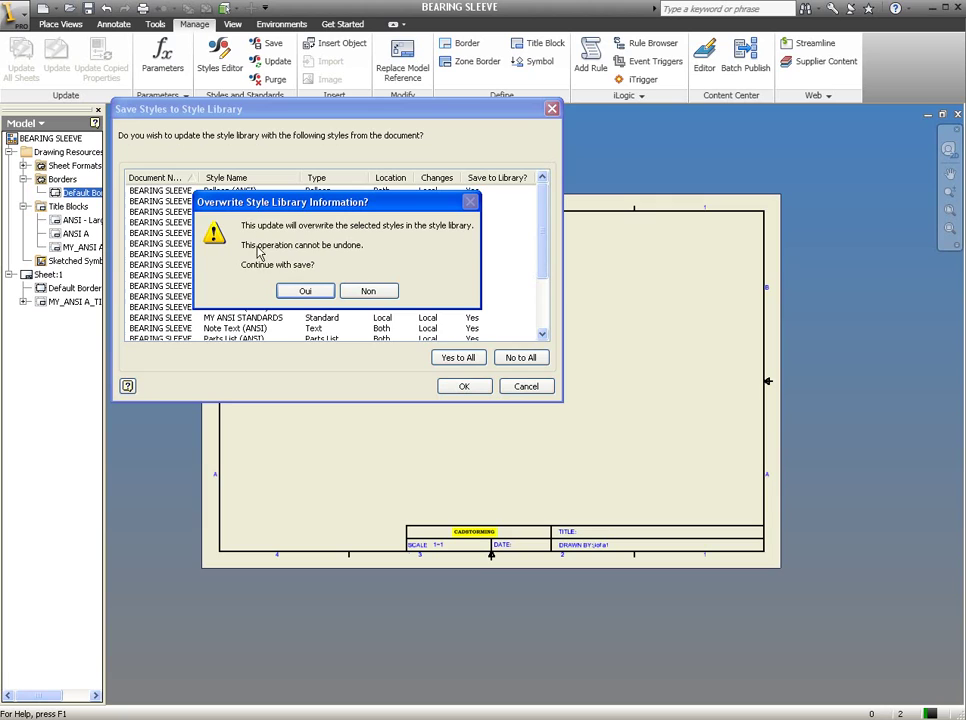
left_click(306, 292)
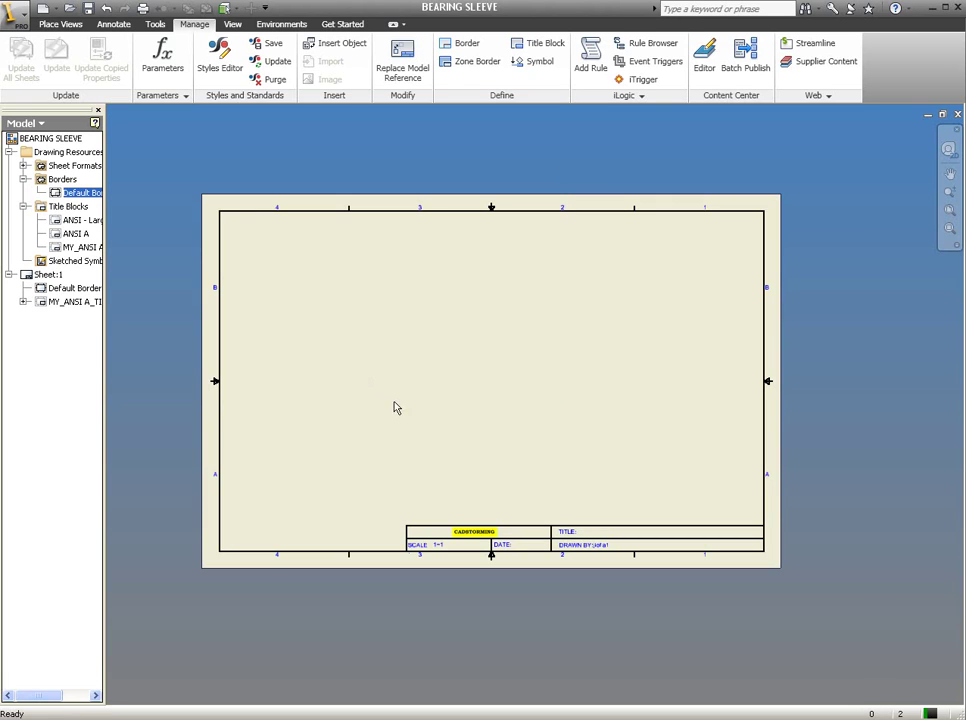
Step: Save a template copy named ANSI B SHEET in the English templates folder
left_click(22, 20)
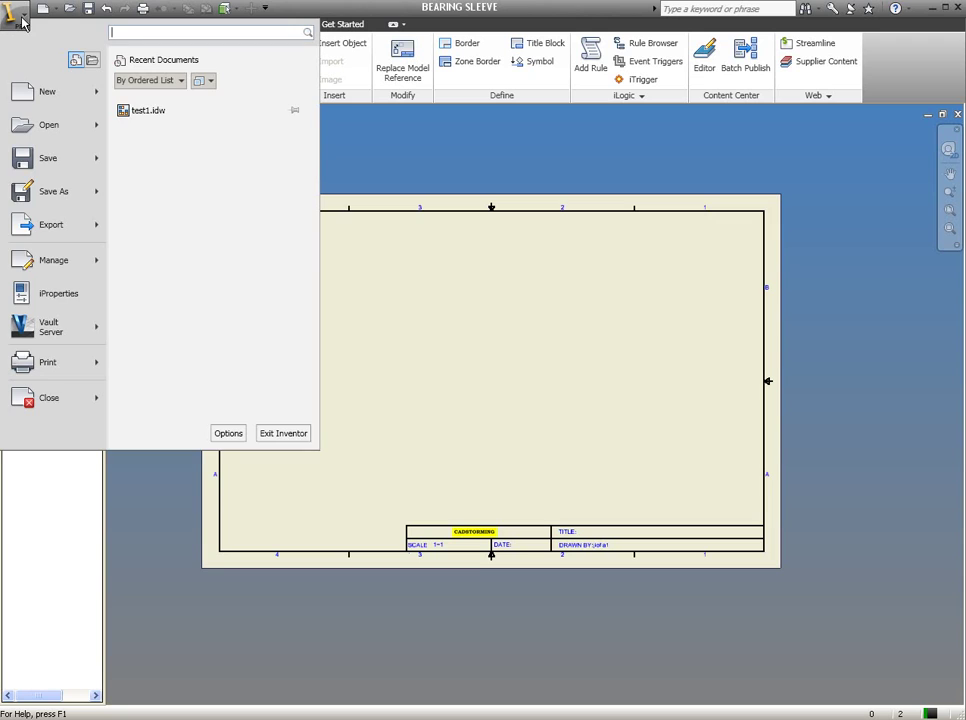
left_click(58, 200)
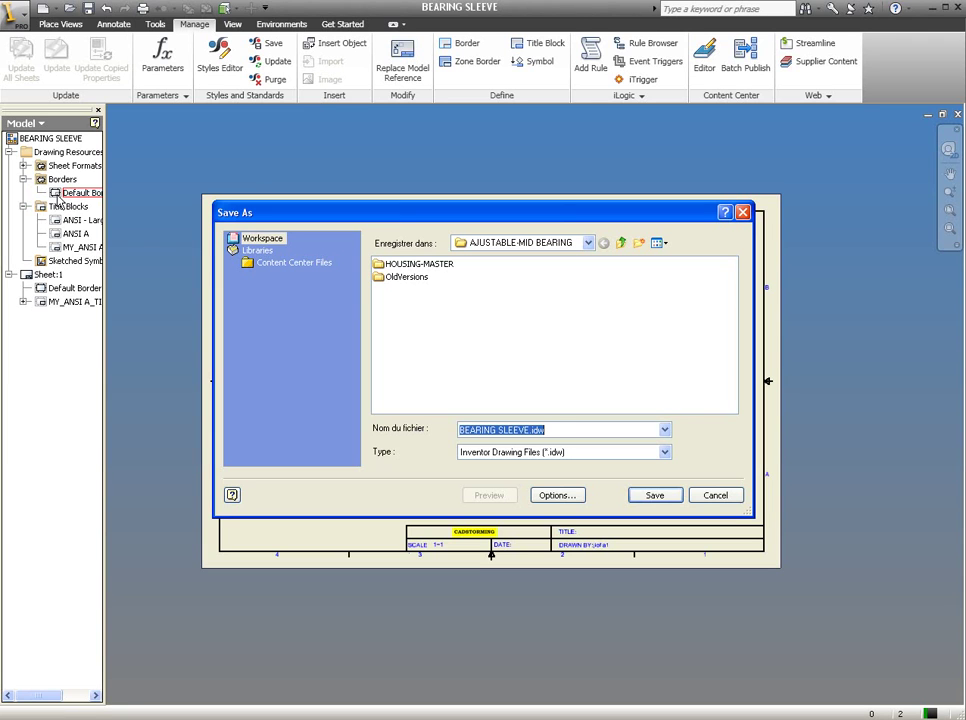
left_click(712, 498)
left_click(16, 17)
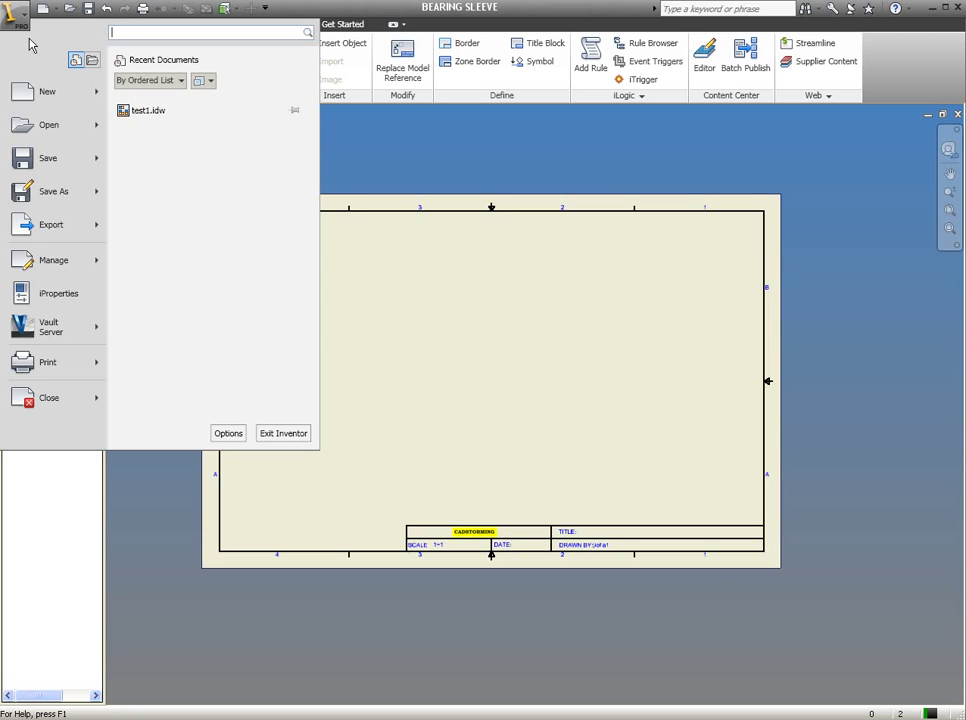
mouse_move(53, 191)
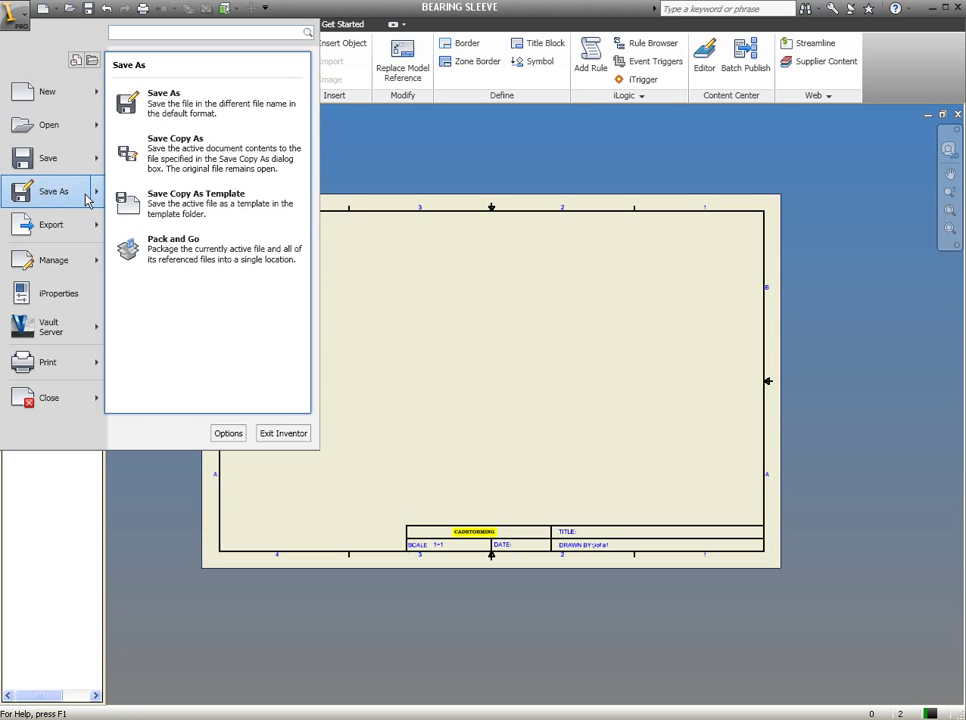
left_click(210, 207)
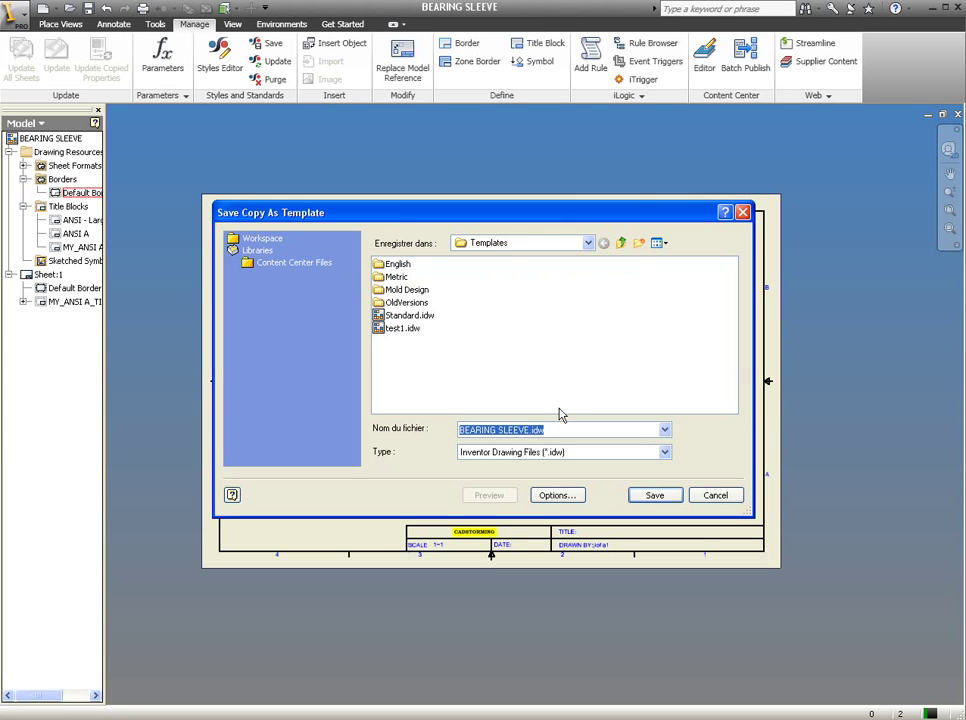
type("ANSI B SHEET")
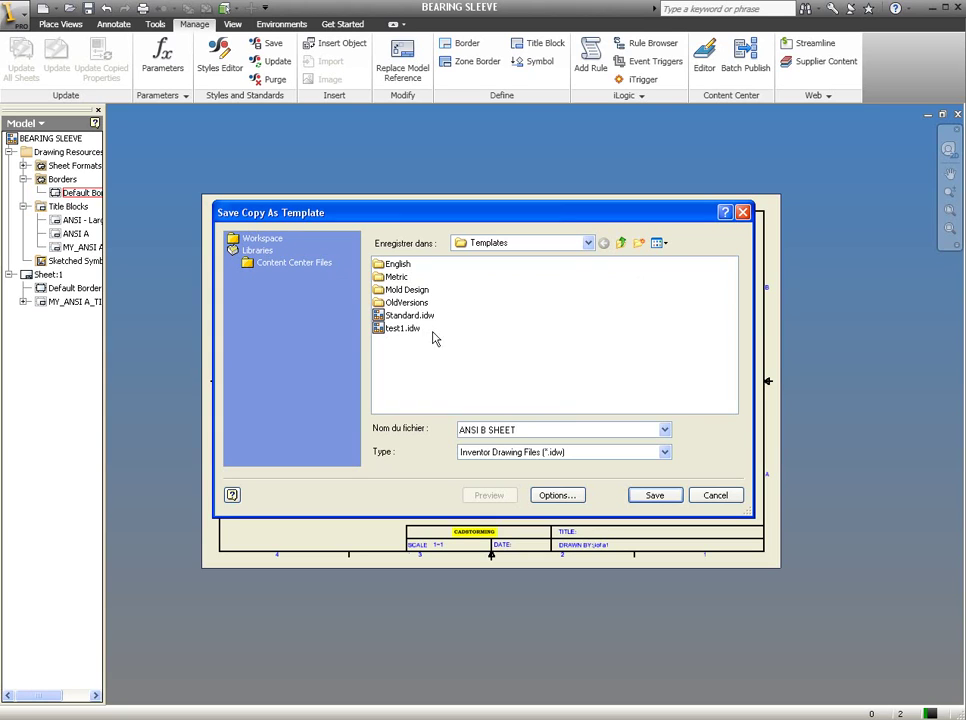
double_click(400, 265)
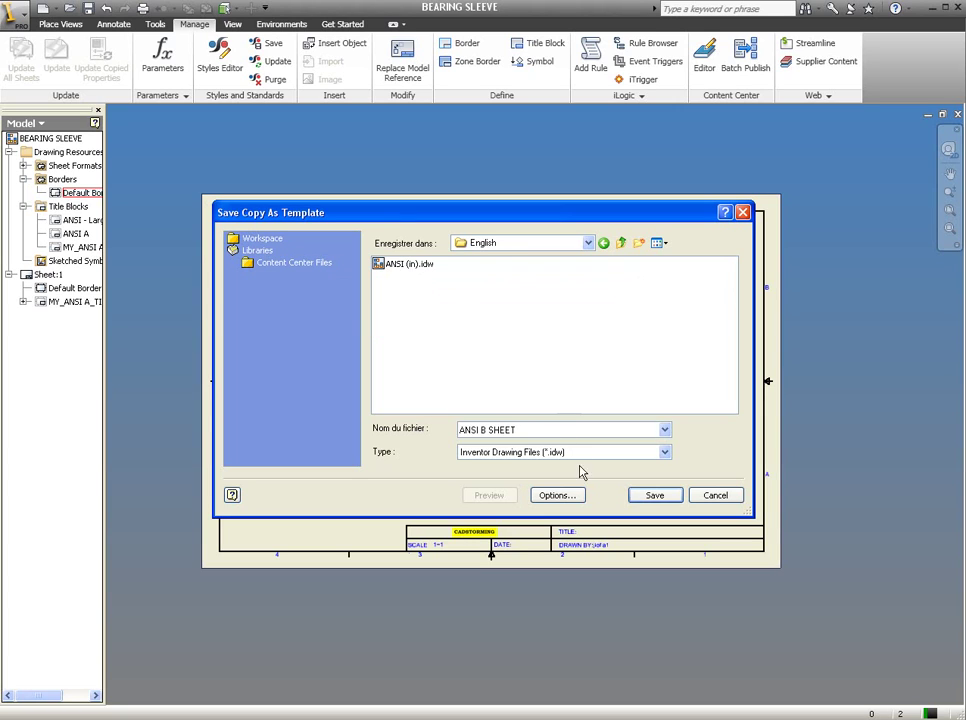
left_click(653, 496)
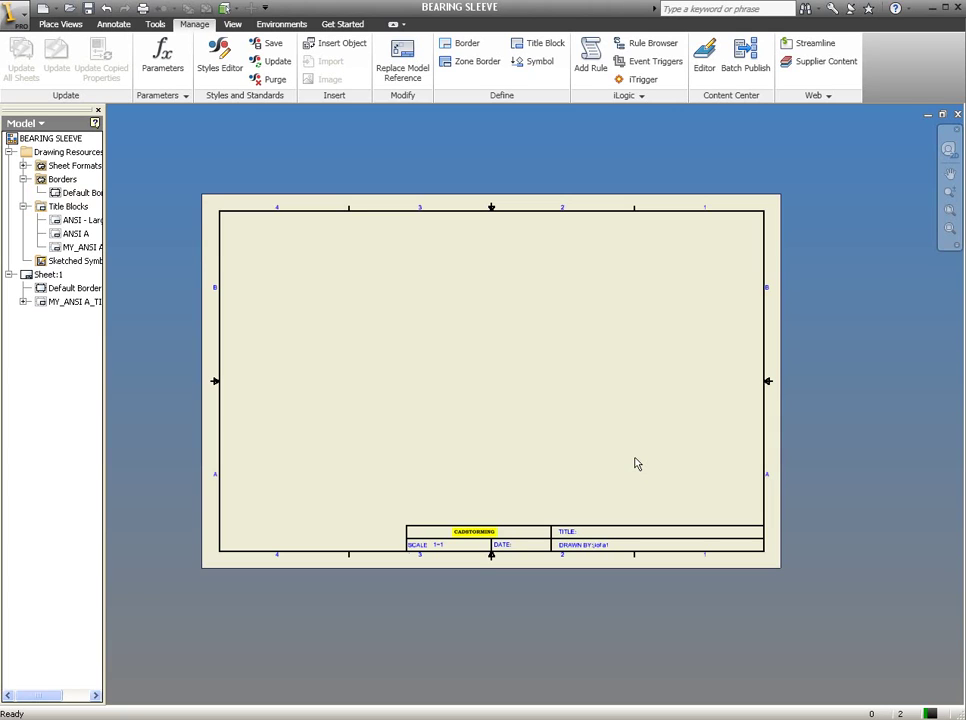
key("Home")
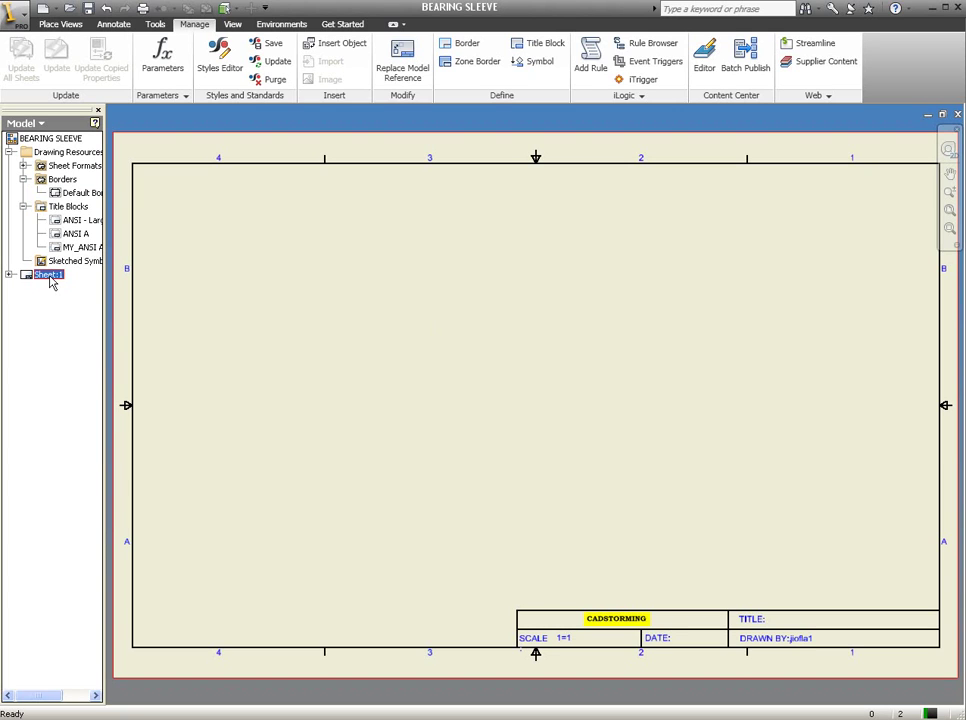
Step: Edit Sheet:1 to change its size from B to A
right_click(51, 283)
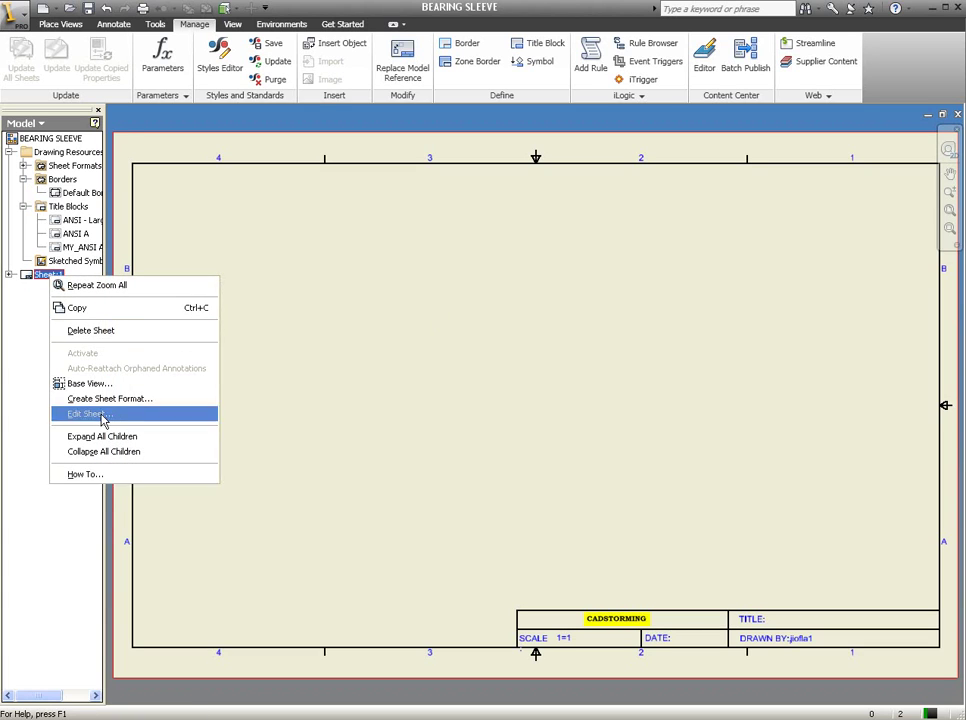
left_click(107, 414)
left_click(201, 238)
scroll(179, 297, "up", 4)
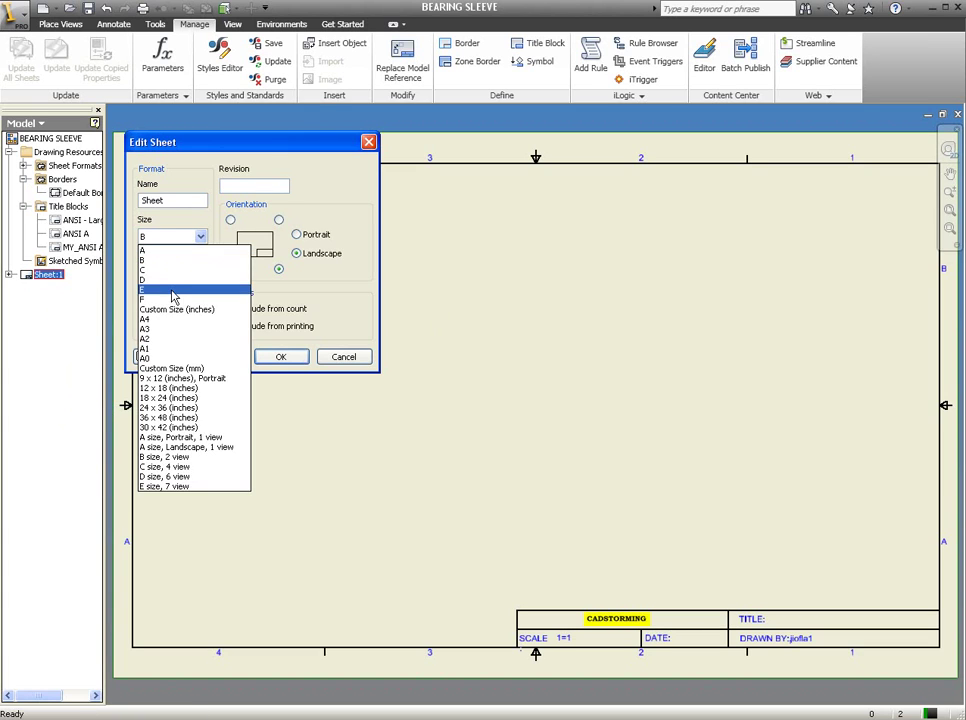
left_click(183, 259)
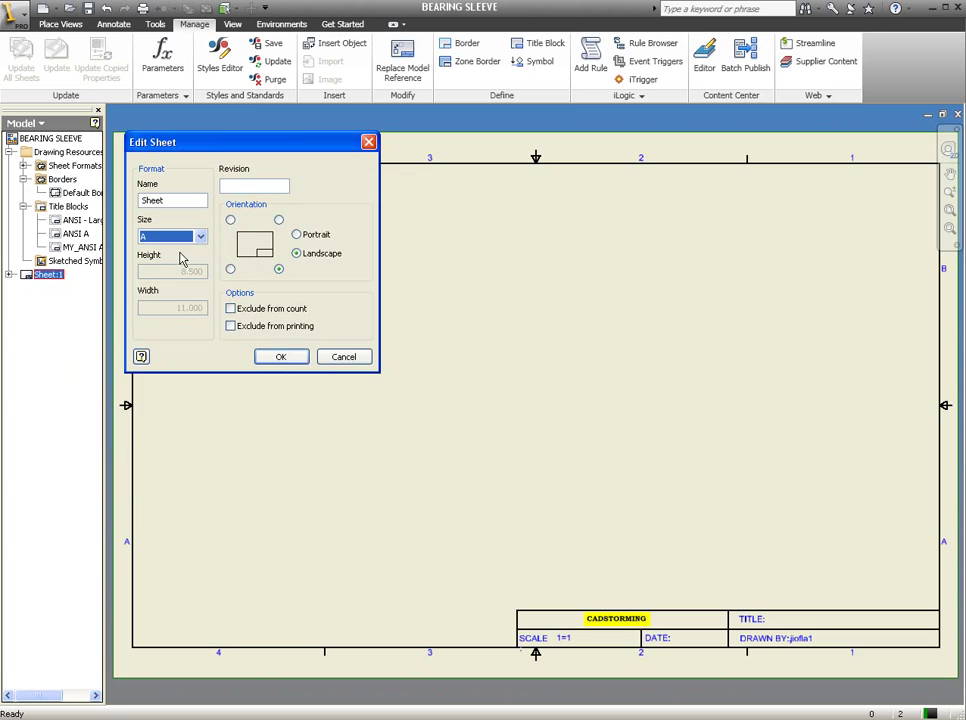
left_click(281, 359)
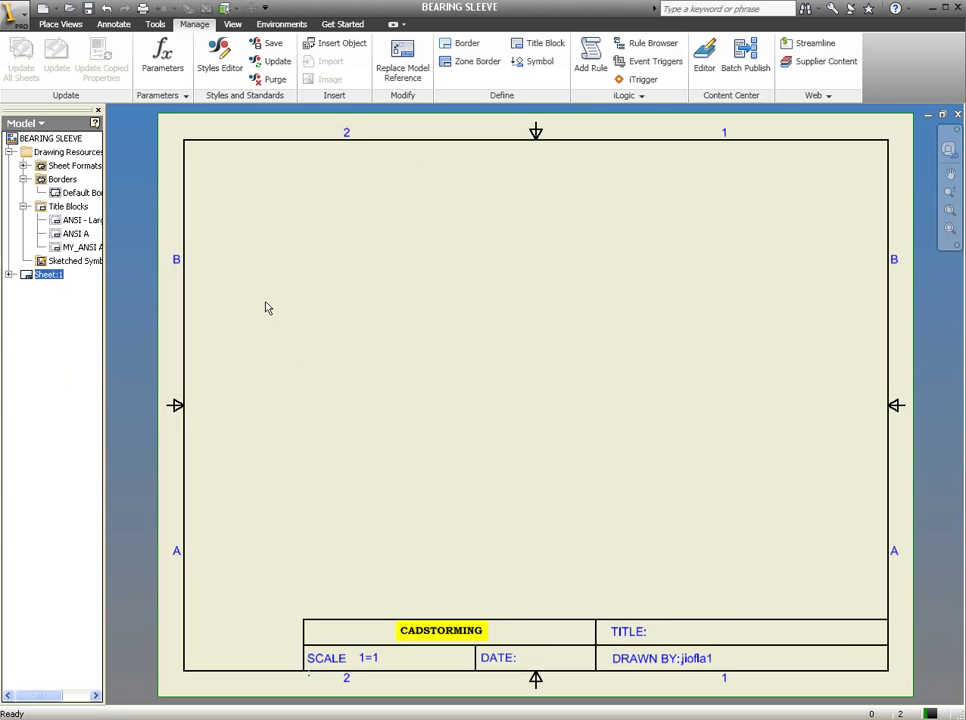
Step: Save a template copy as ANSI A SHEET.idw in the English templates folder
left_click(15, 14)
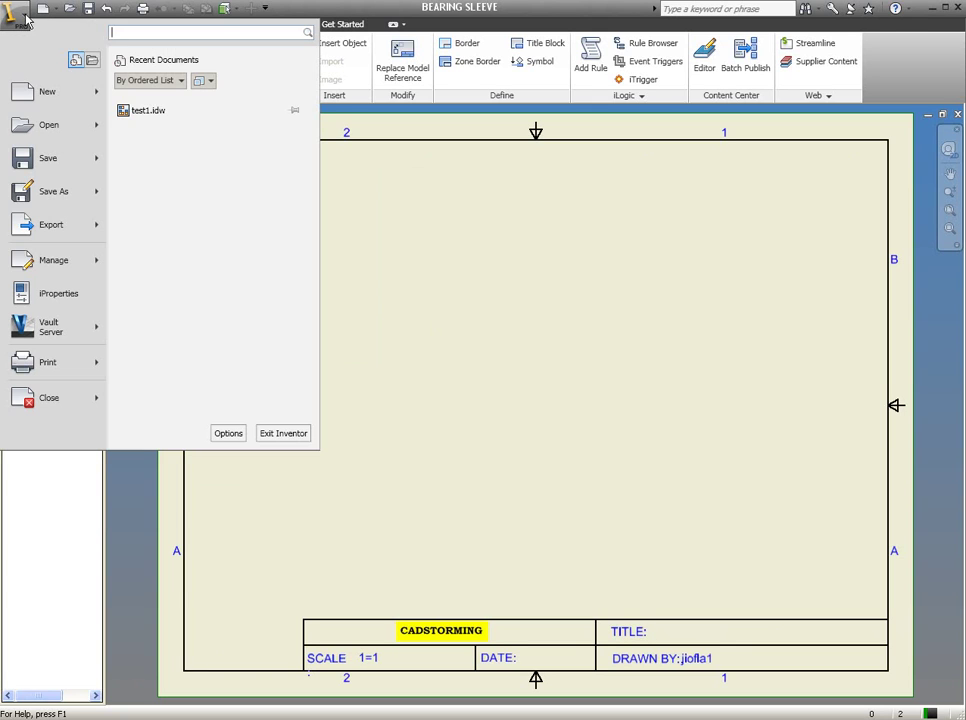
mouse_move(53, 191)
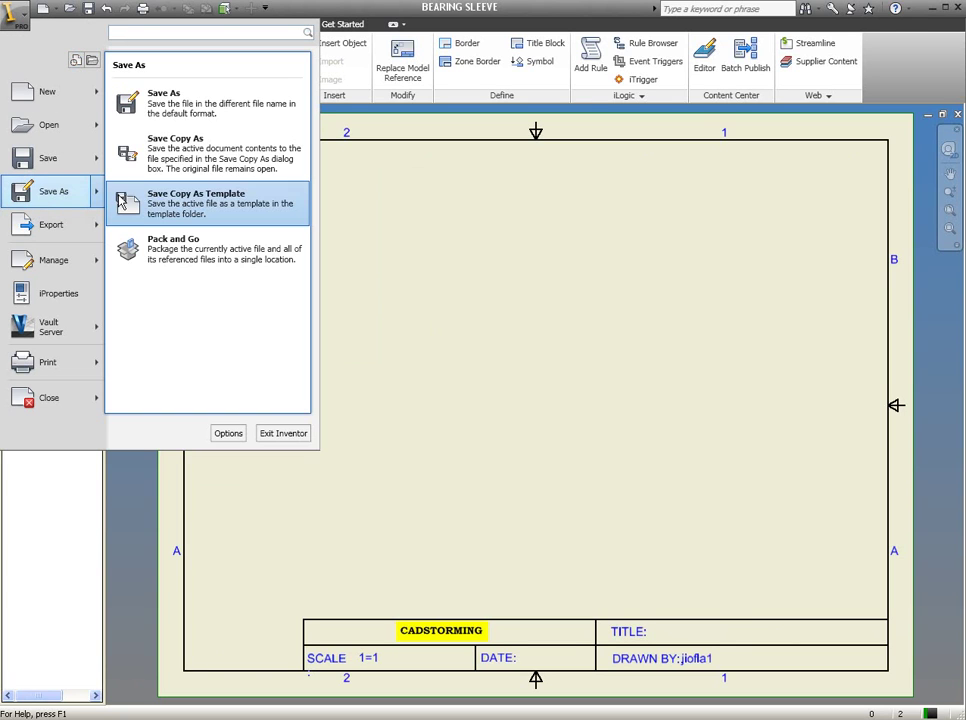
left_click(231, 209)
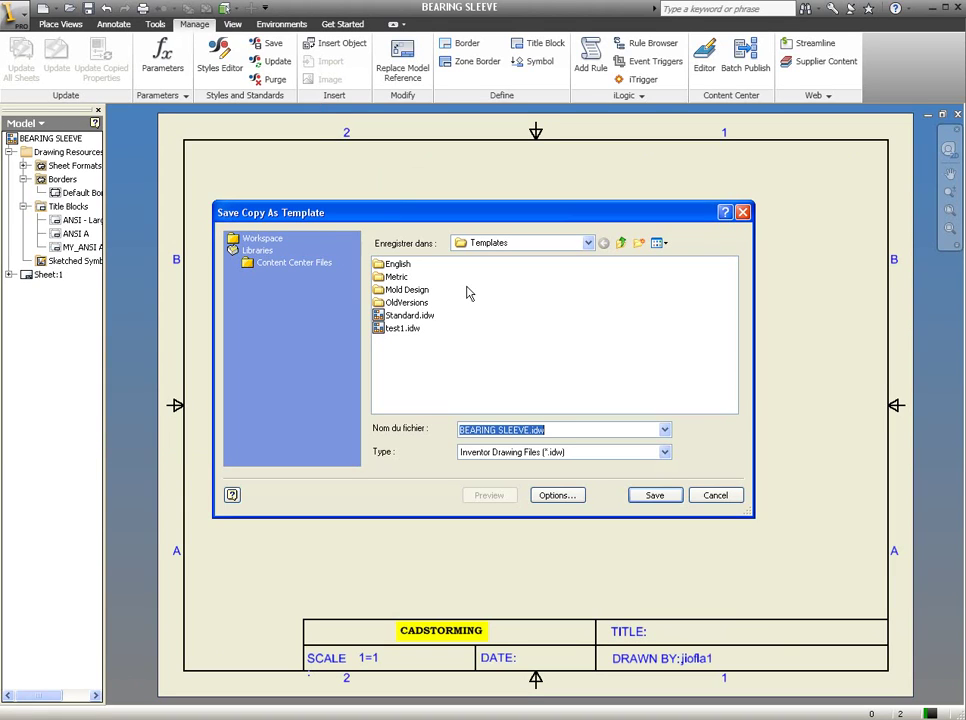
double_click(397, 265)
left_click(418, 276)
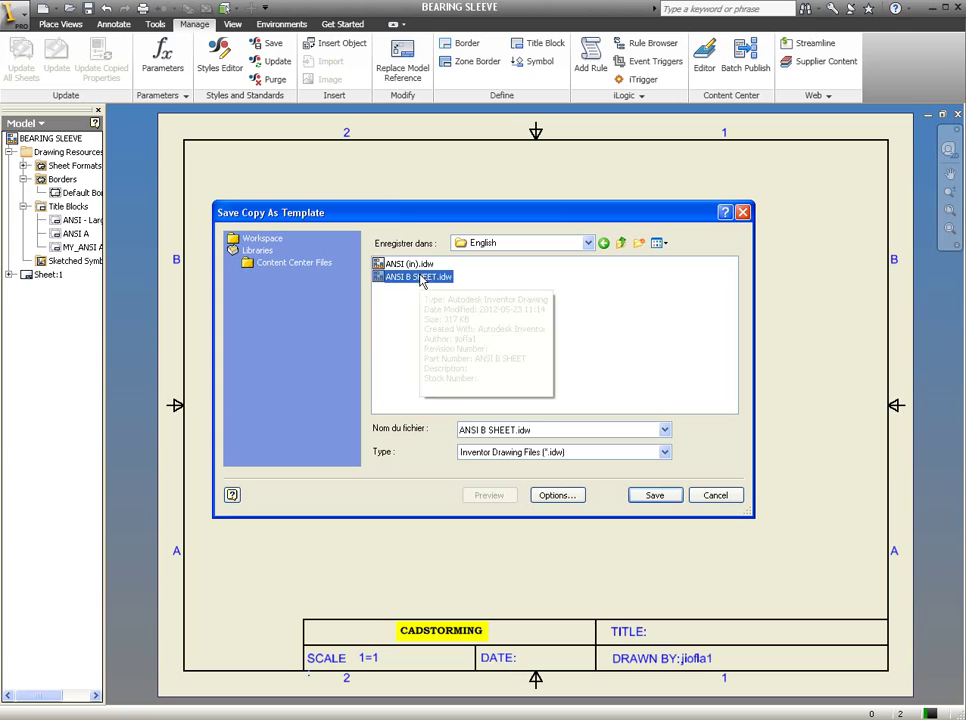
left_click(484, 429)
left_click(484, 430)
key("BackSpace")
type("a")
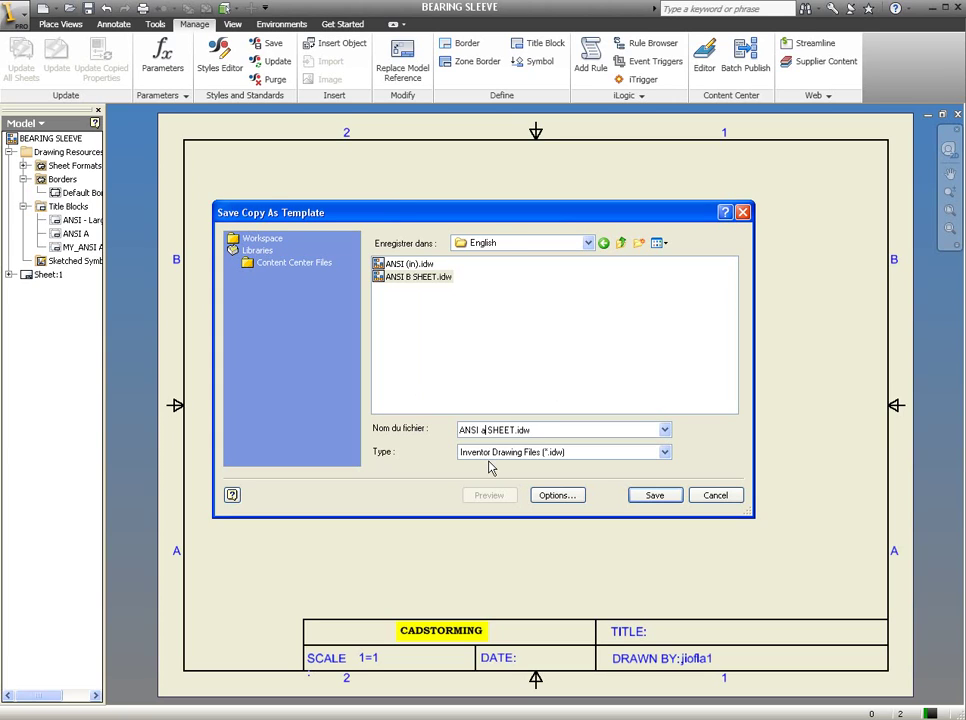
key("BackSpace")
type("A")
left_click(656, 496)
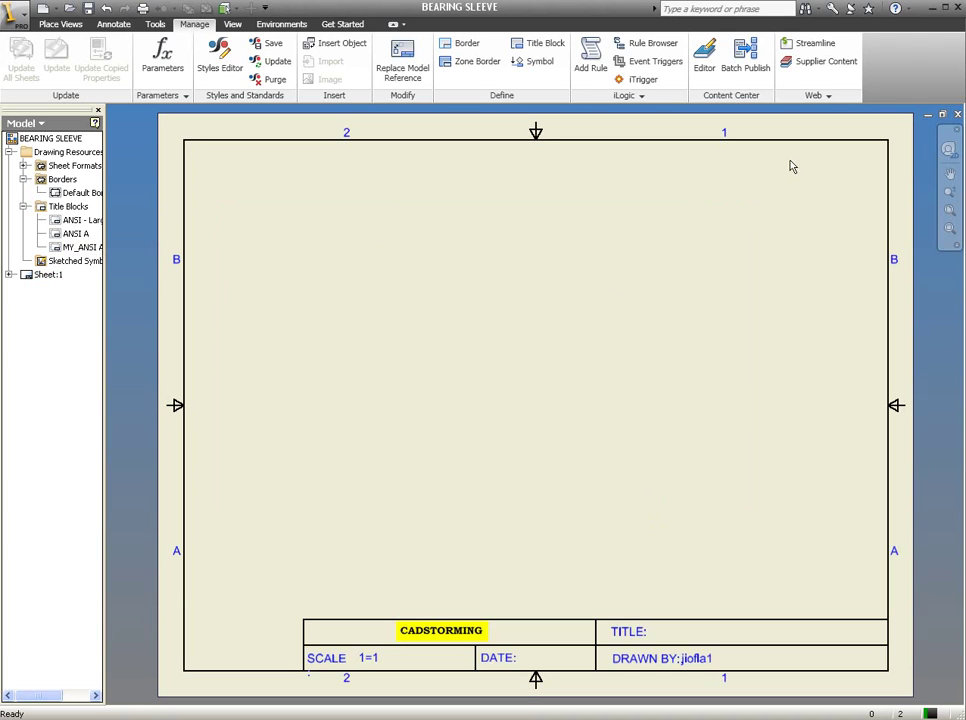
Step: Close BEARING SLEEVE without saving and start a new drawing from the English ANSI B SHEET.idw template
left_click(957, 115)
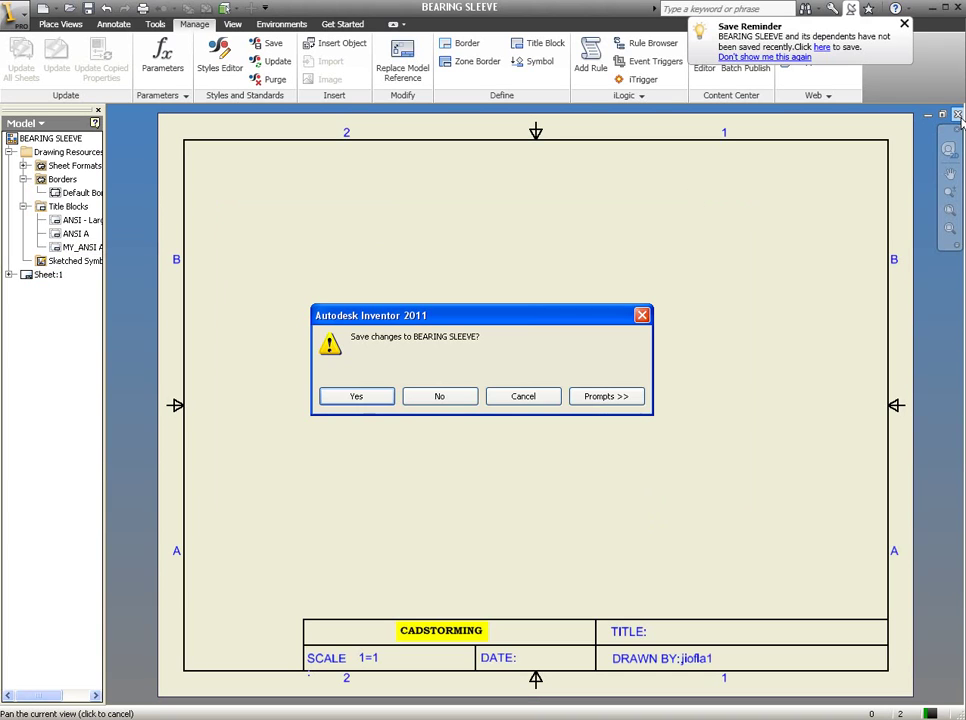
left_click(439, 397)
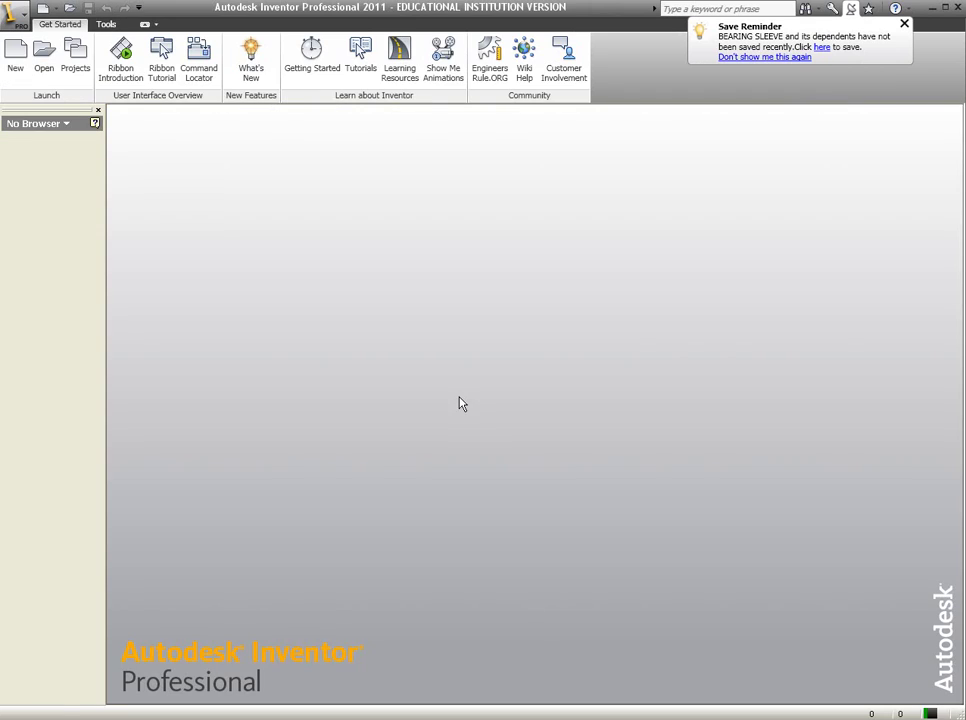
left_click(16, 56)
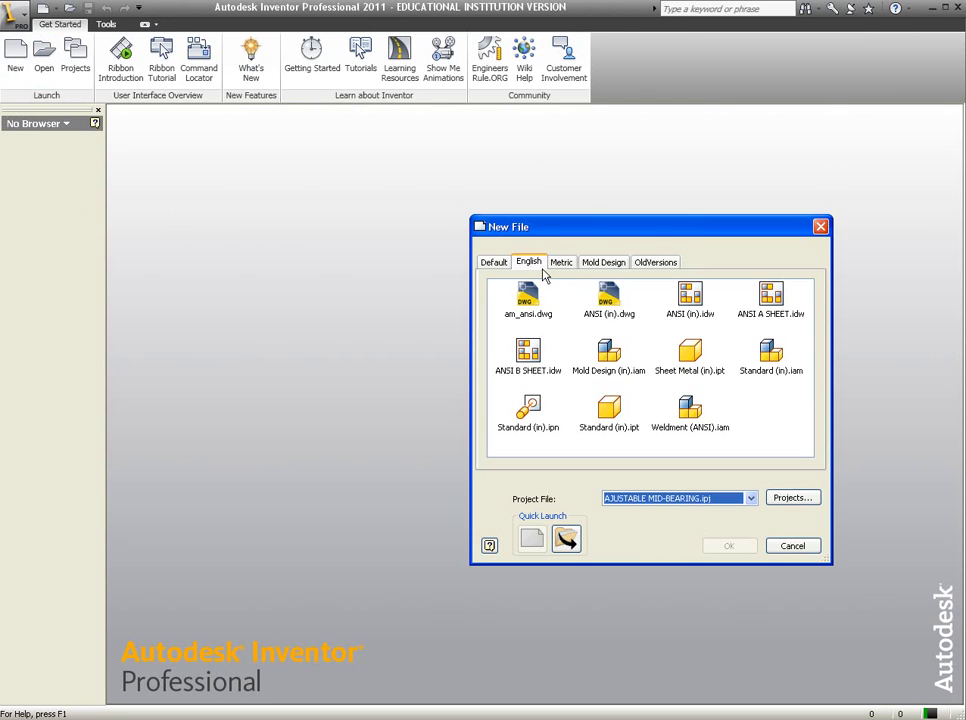
left_click_drag(650, 229, 490, 183)
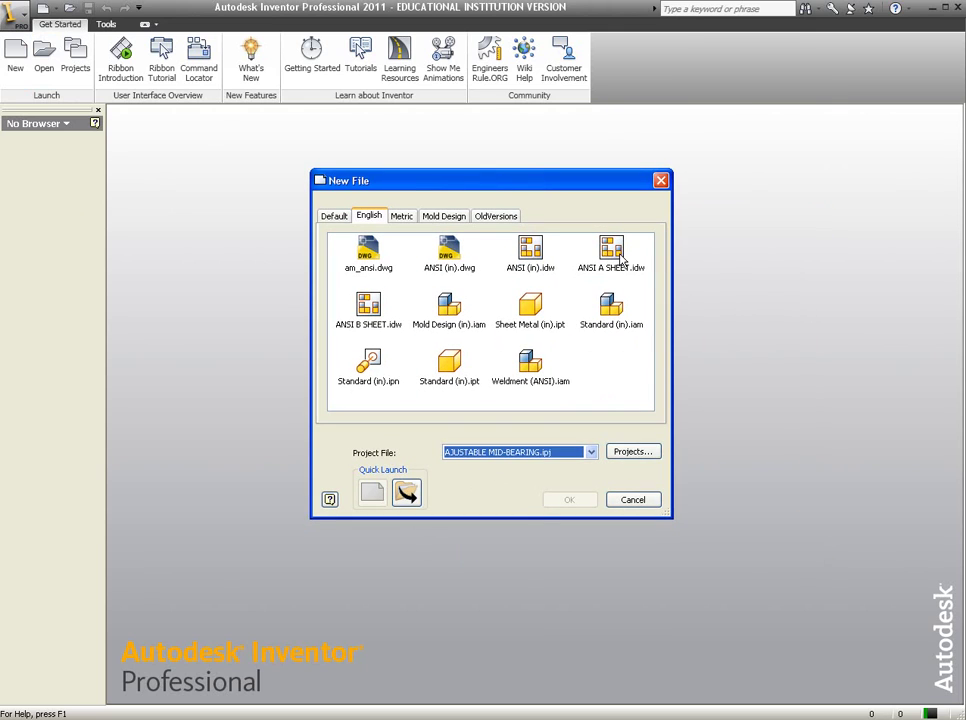
left_click(614, 250)
left_click(368, 305)
left_click(576, 505)
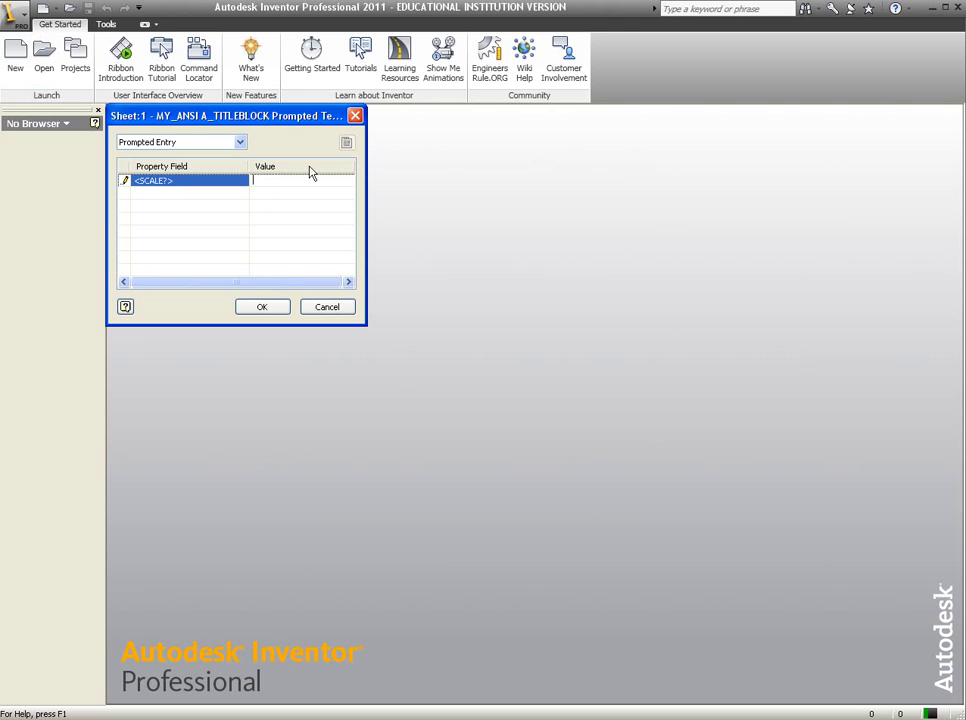
Step: Enter 1=1 as the title block SCALE value and create the sheet
left_click(240, 142)
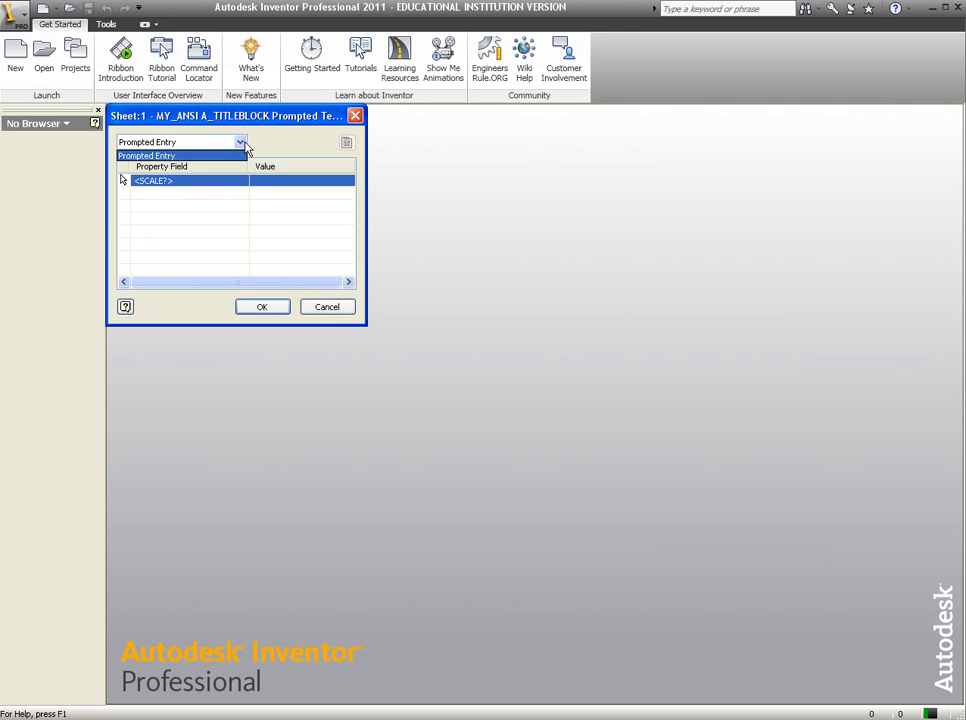
left_click(243, 155)
left_click(296, 186)
type("1=1")
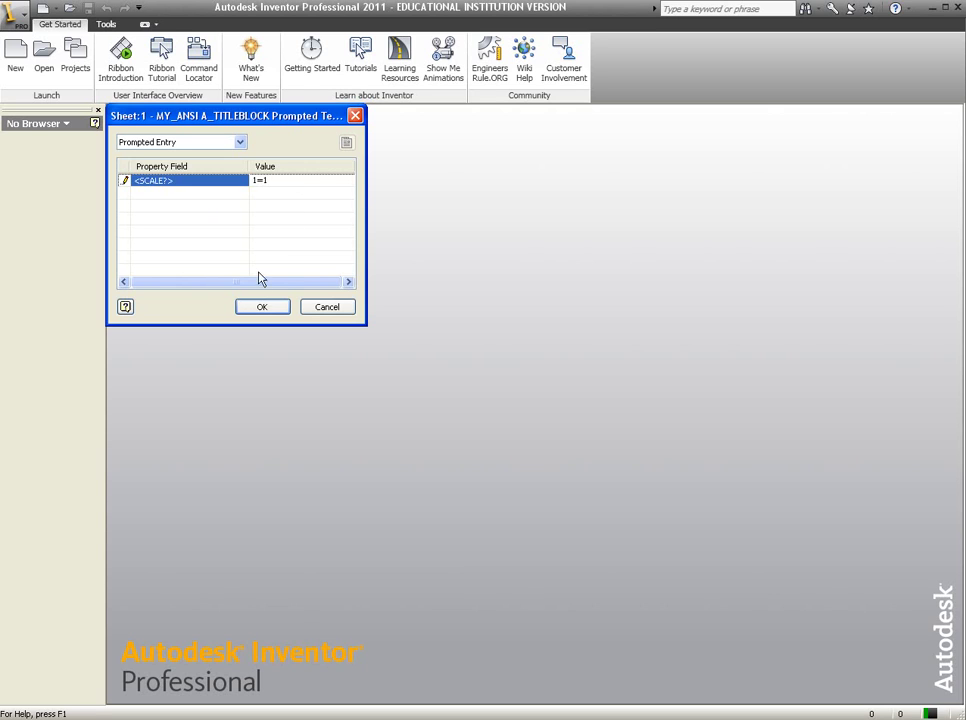
left_click(261, 307)
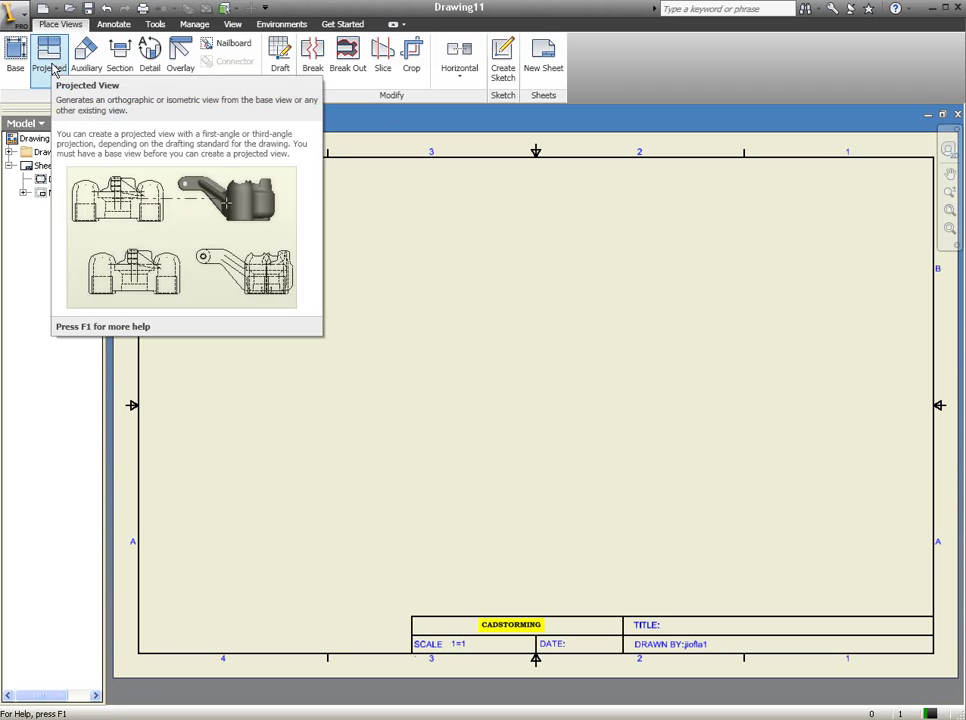
Step: Start a base view of AJUSTABLE MID-BEARING.iam in Front orientation at 1 / 2 scale
left_click(14, 58)
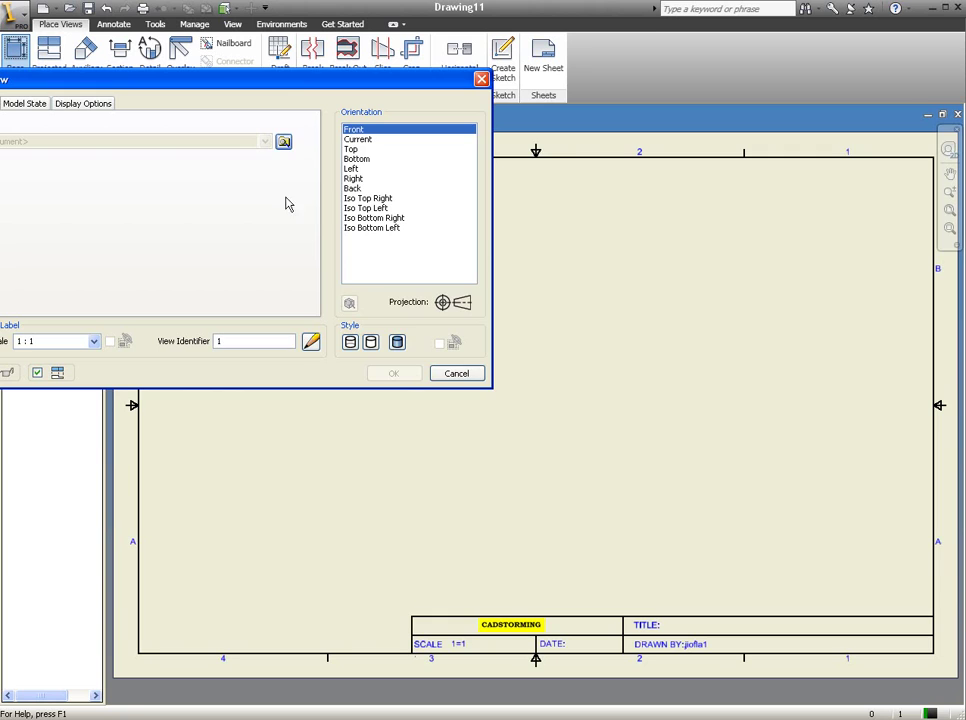
left_click(284, 142)
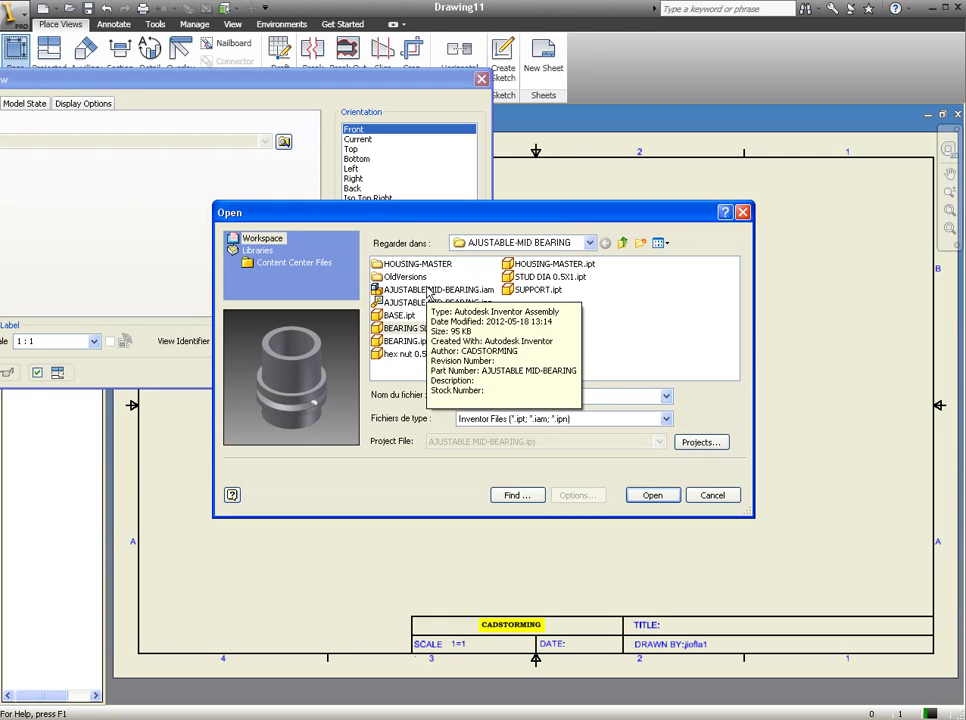
left_click(429, 290)
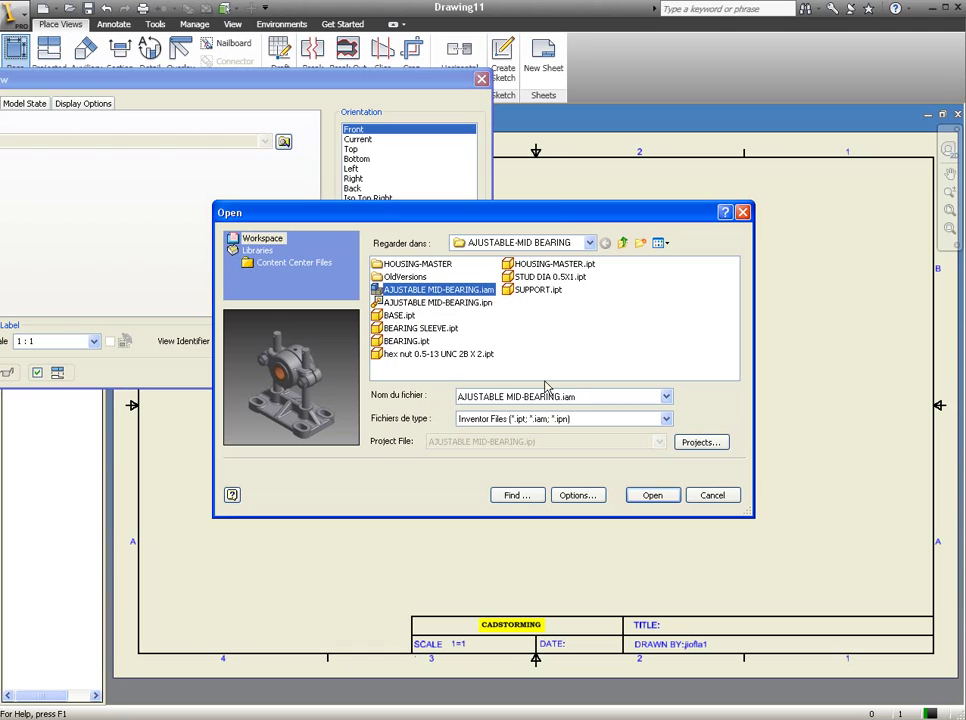
left_click(655, 496)
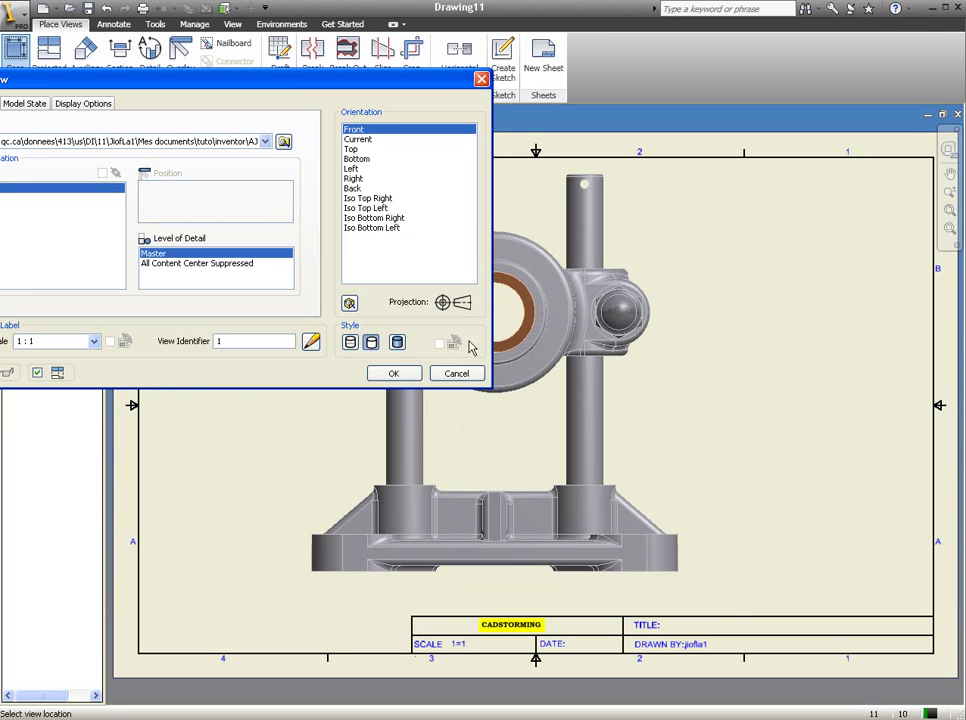
left_click(94, 341)
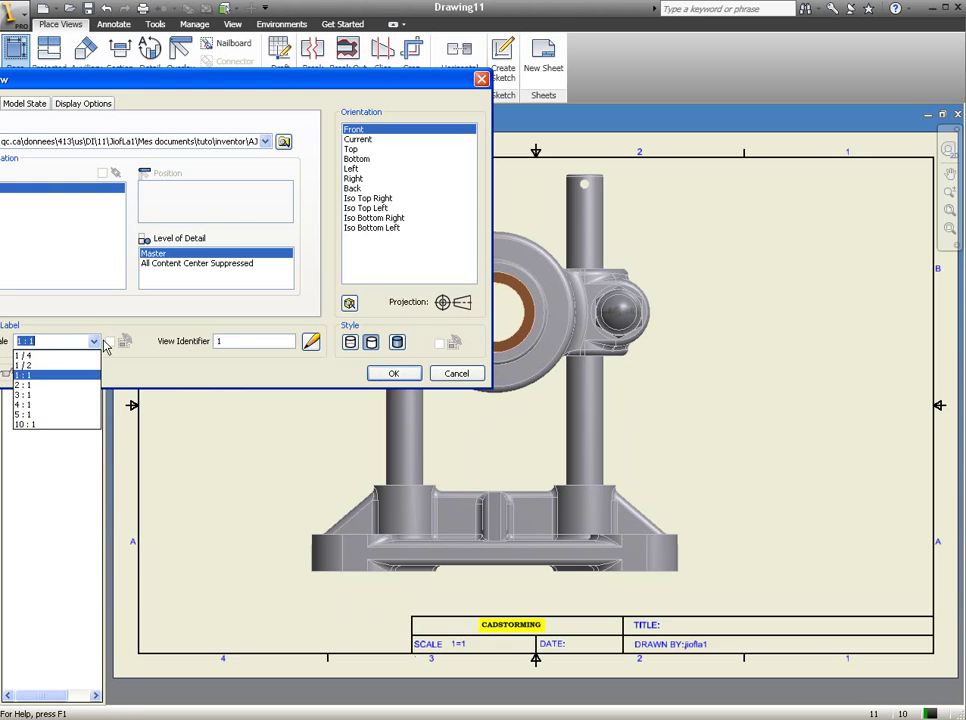
left_click(83, 368)
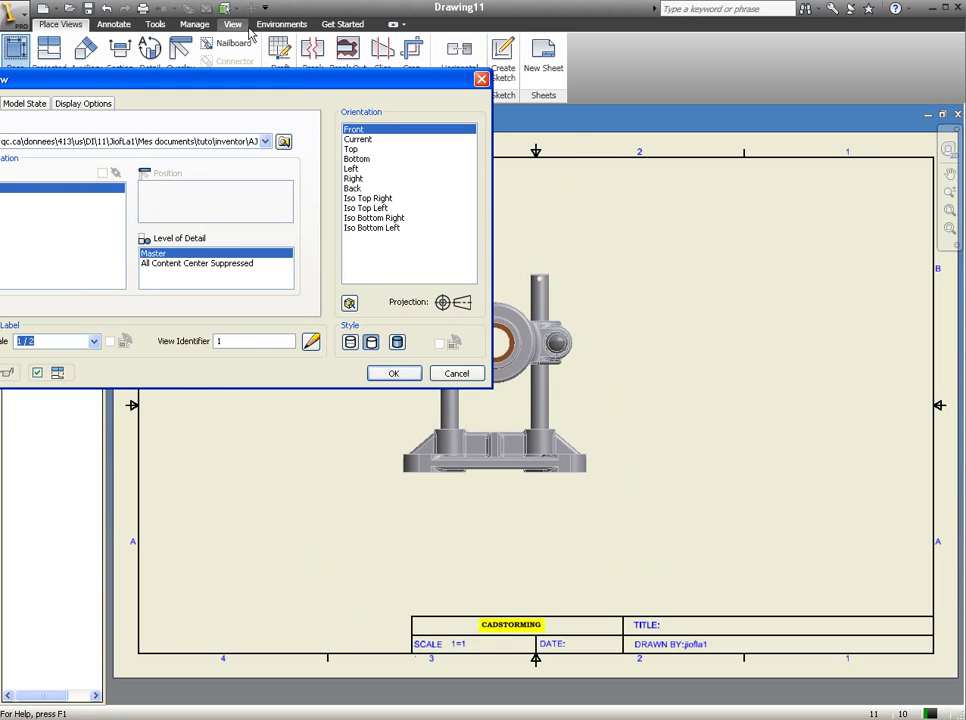
mouse_move(209, 90)
left_mouse_down()
mouse_move(293, 95)
mouse_move(282, 100)
left_mouse_up()
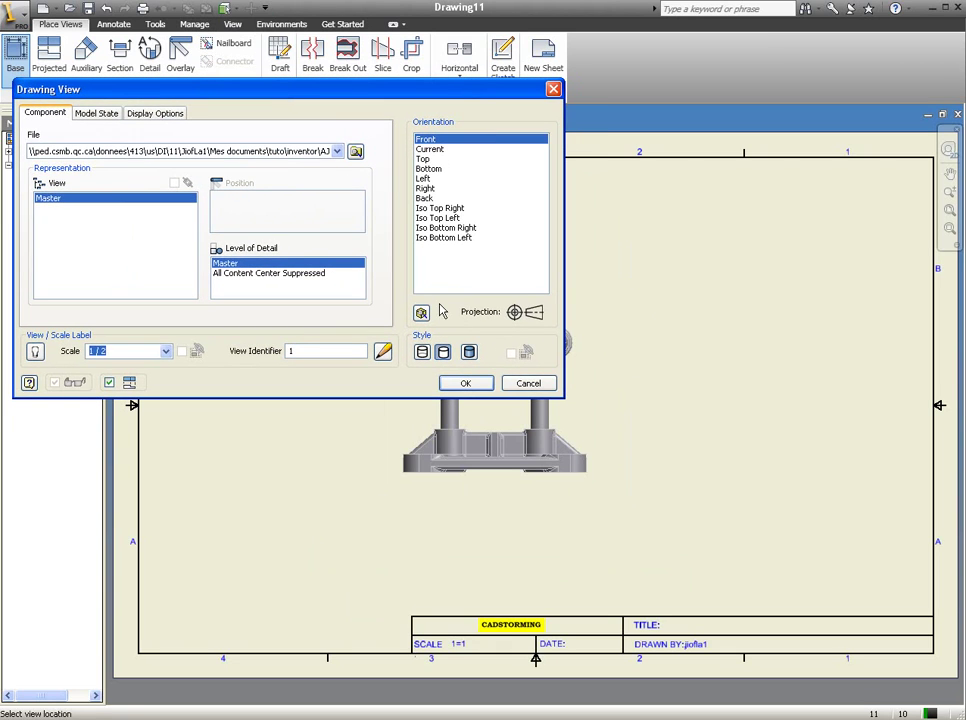
left_click(422, 352)
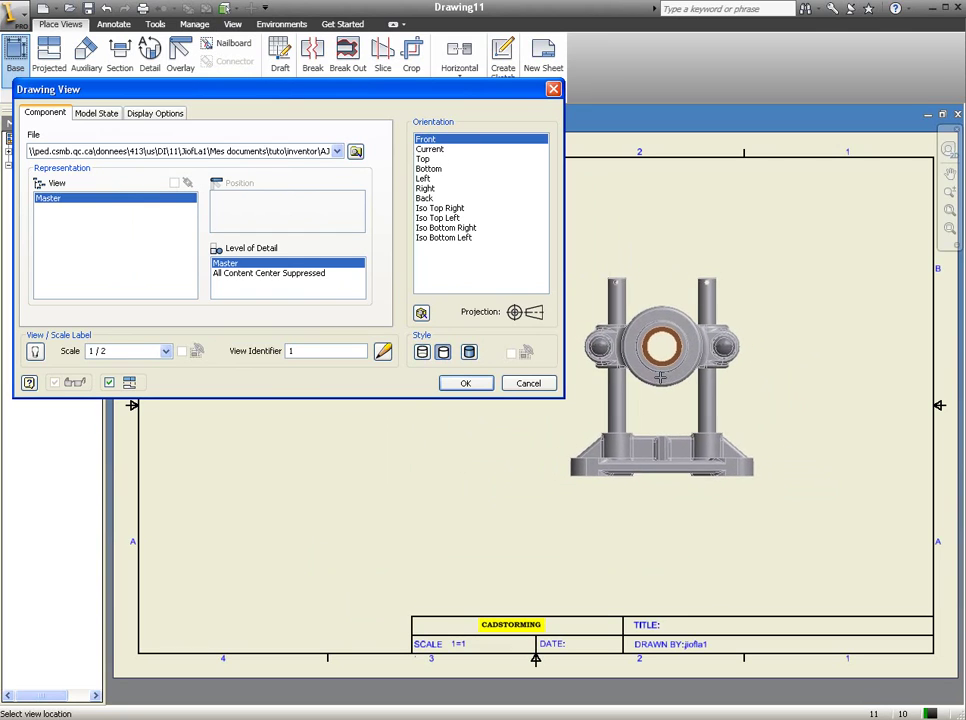
Step: Place the front base view and shift it toward the sheet's left
left_click(476, 389)
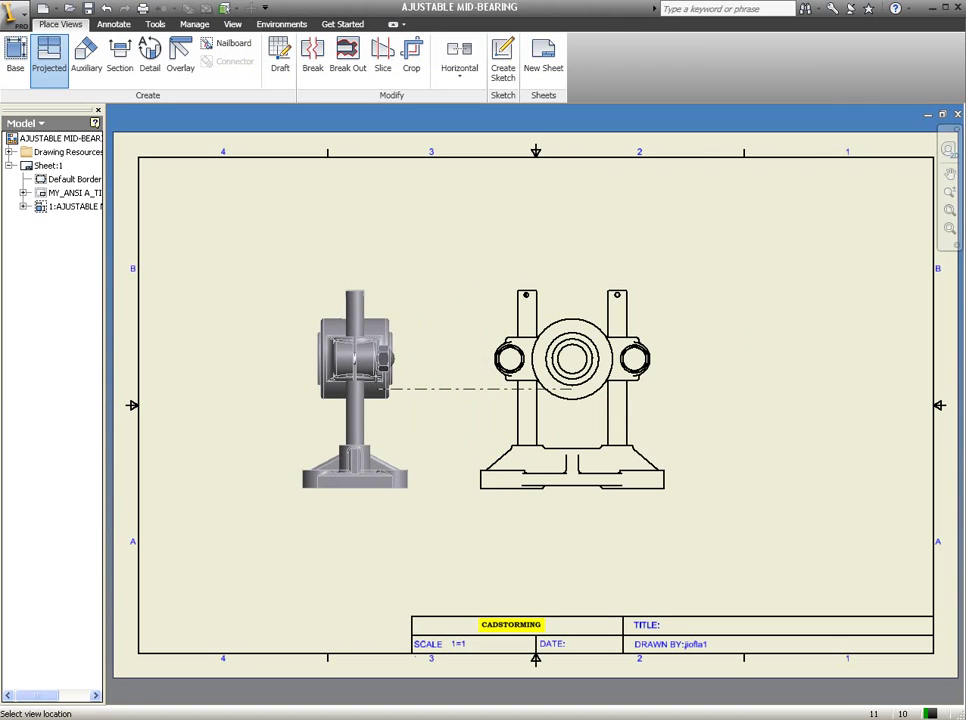
right_click(379, 377)
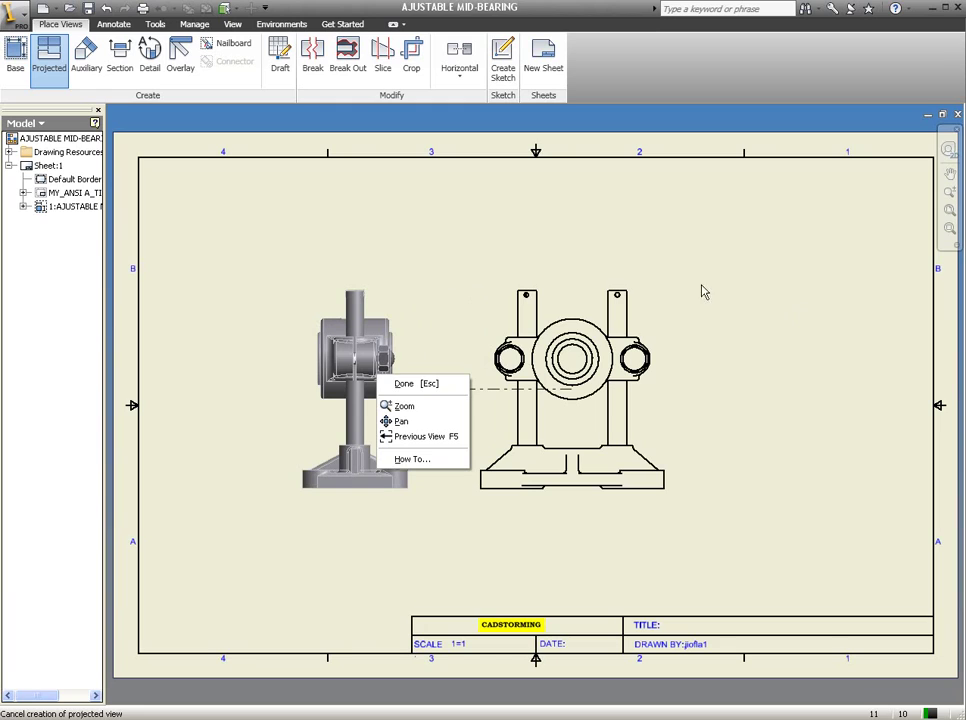
left_click(418, 386)
mouse_move(662, 358)
left_mouse_down()
mouse_move(528, 370)
mouse_move(503, 362)
left_mouse_up()
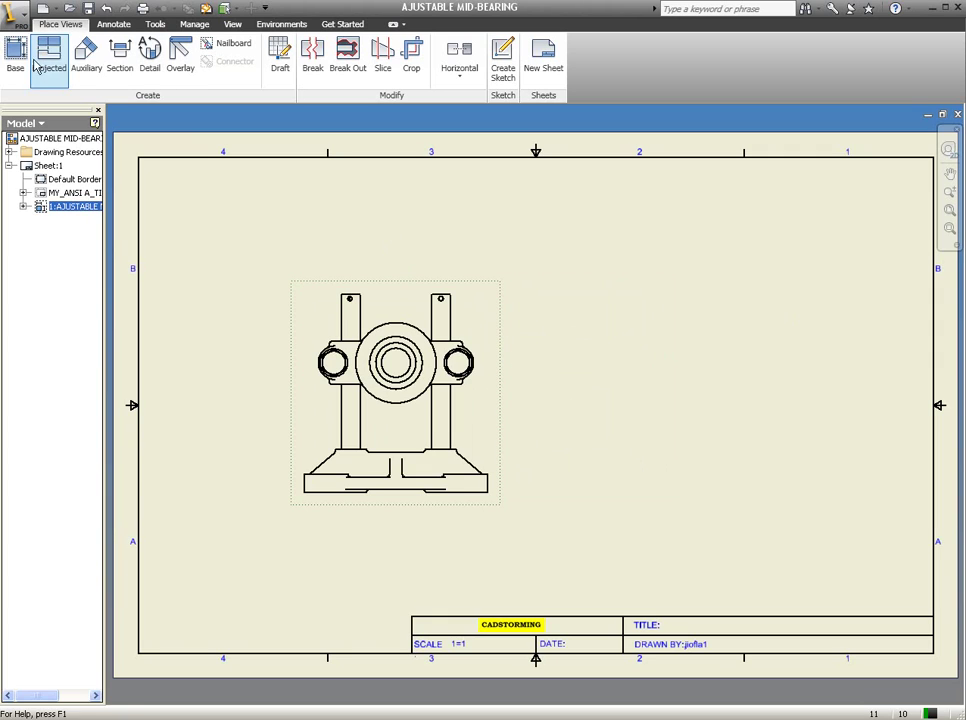
Step: Project an isometric view from the front view at the sheet's upper right
left_click(44, 62)
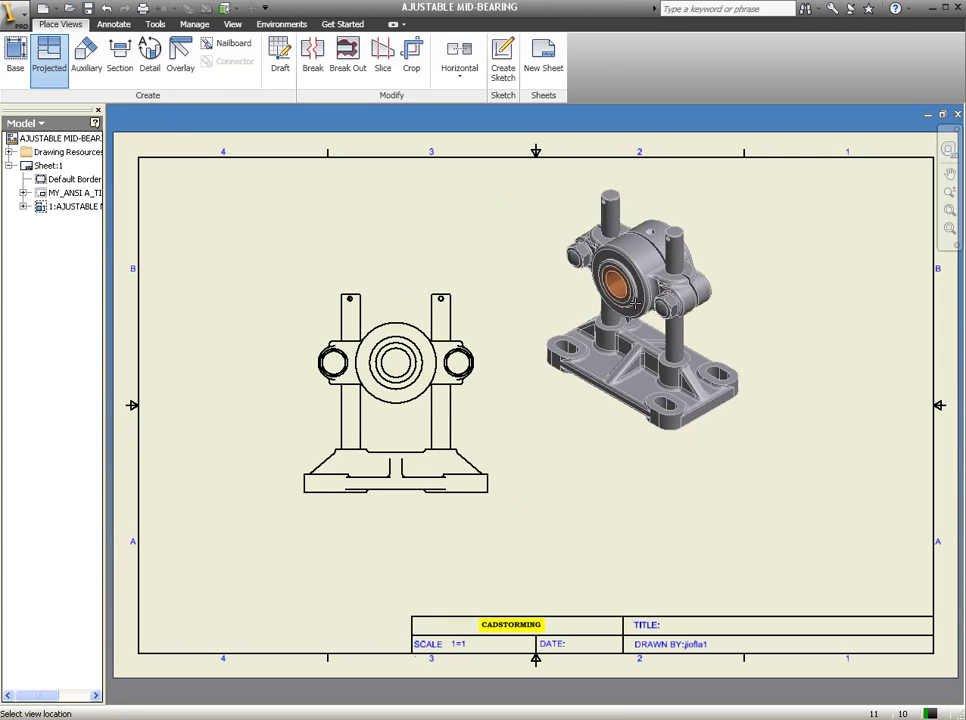
left_click(757, 295)
right_click(742, 290)
left_click(762, 303)
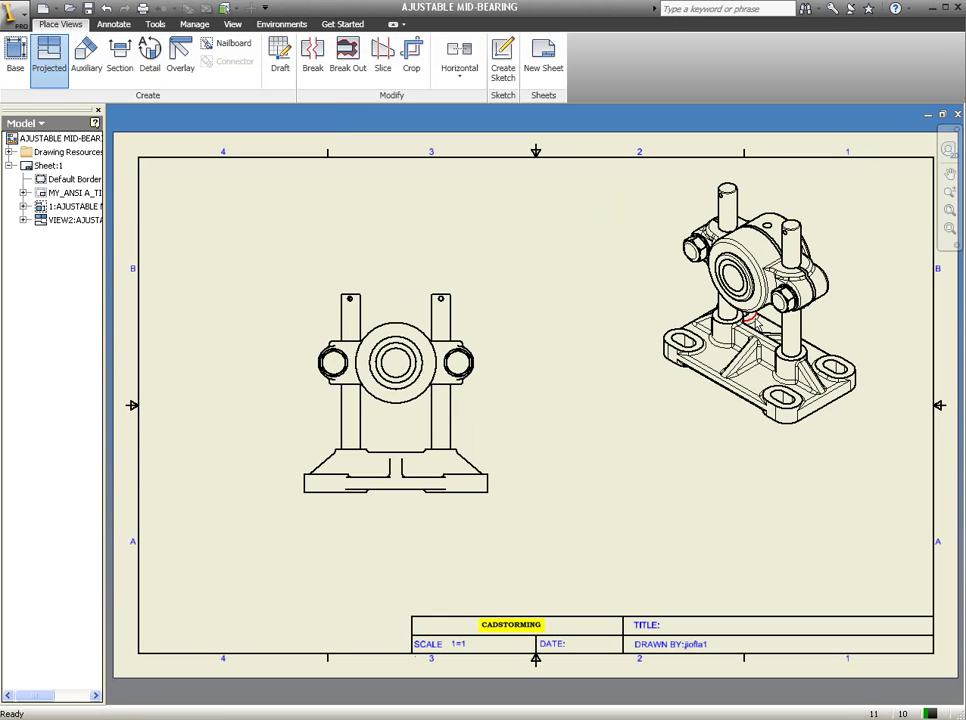
Step: Change the isometric view's display style to Shaded
left_click(750, 425)
right_click(746, 430)
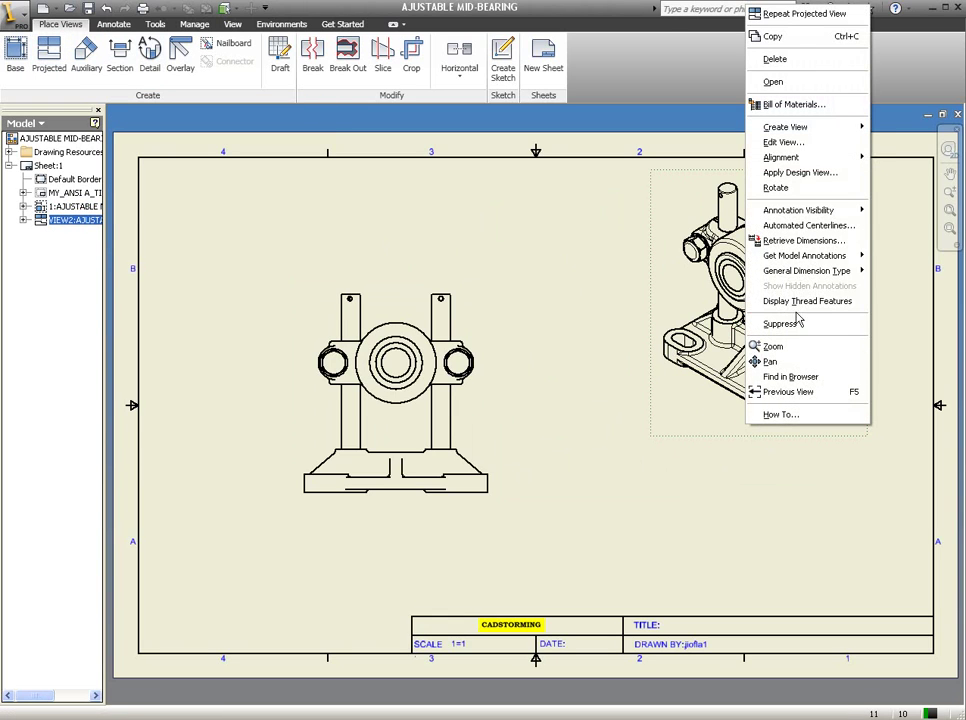
left_click(782, 143)
left_click(470, 354)
left_click(479, 383)
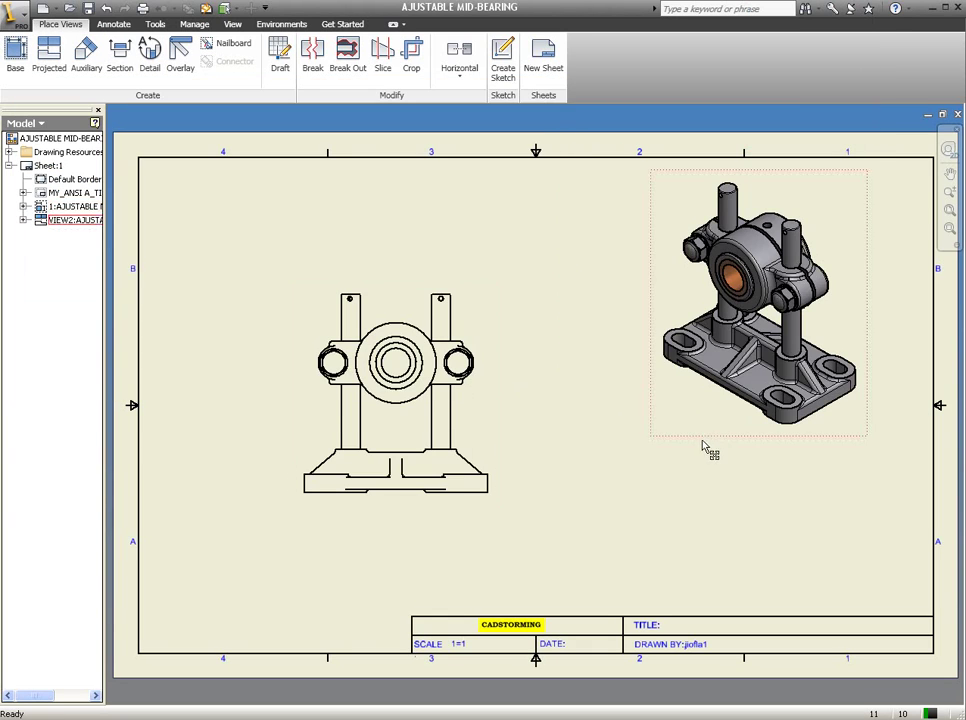
Step: Nudge the front view slightly downward and deselect it
left_click_drag(503, 484, 500, 521)
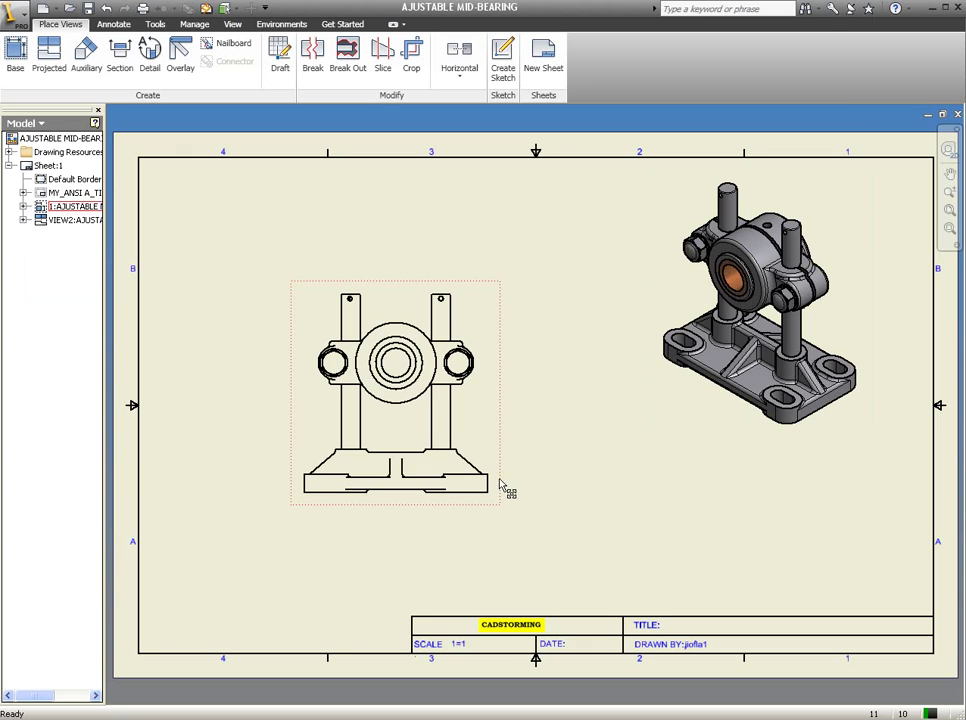
middle_click_drag(561, 520, 594, 535)
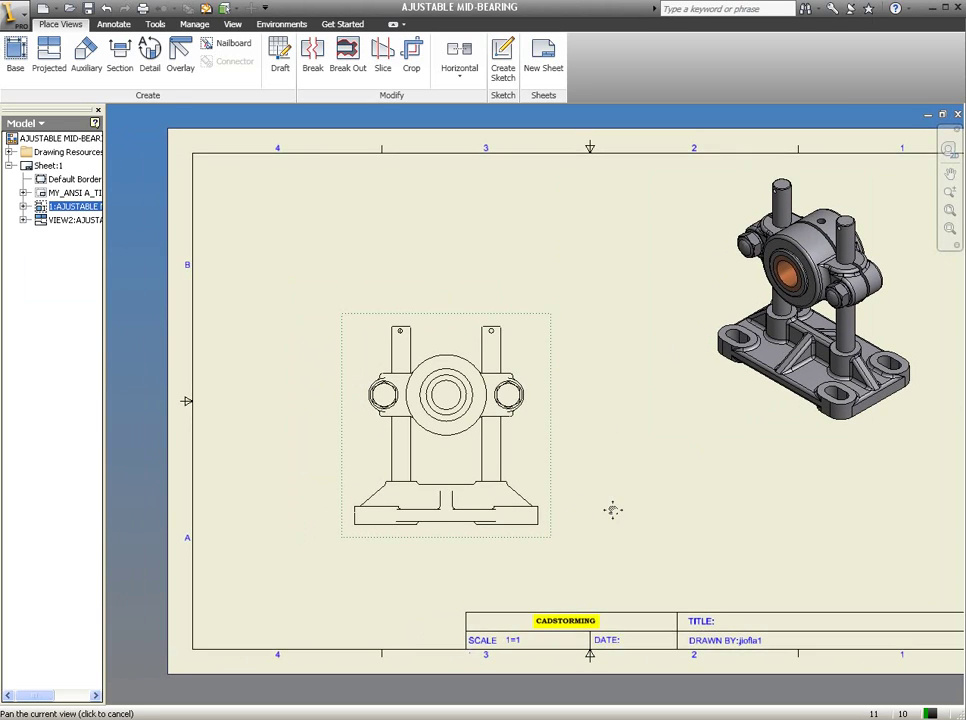
left_click(265, 296)
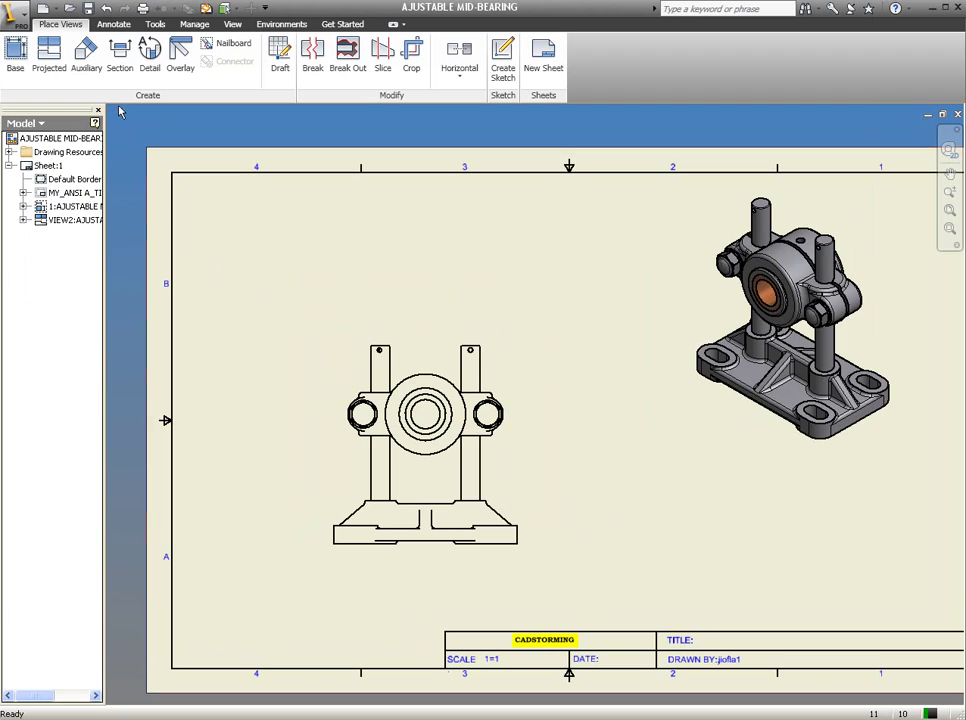
Step: Cut section A-A horizontally through both studs of the front view and place it above
left_click(119, 52)
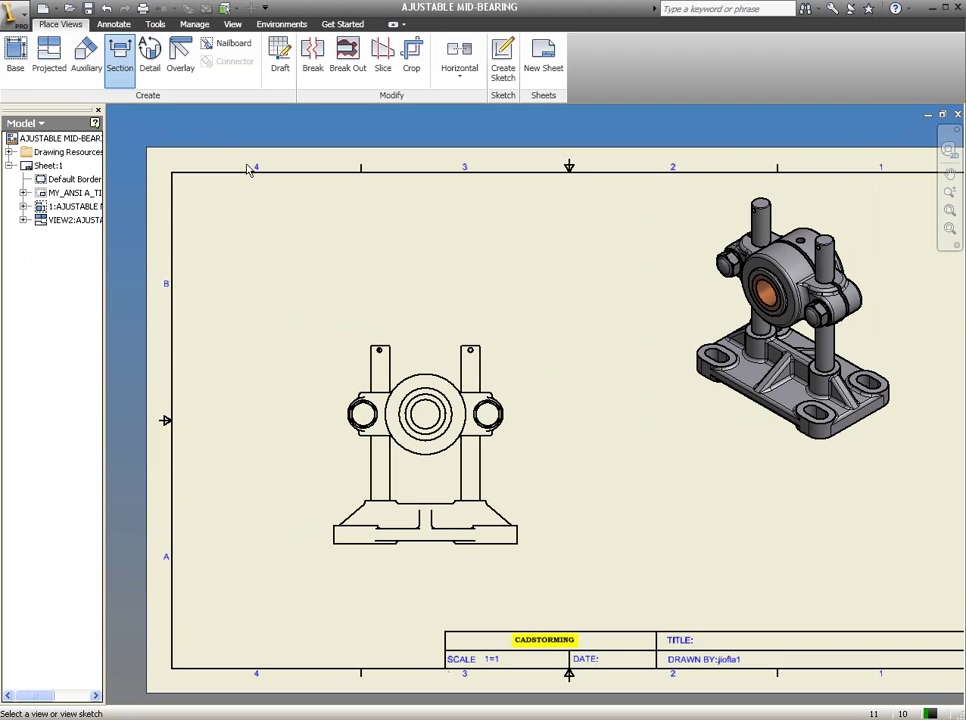
scroll(401, 418, "up", 3)
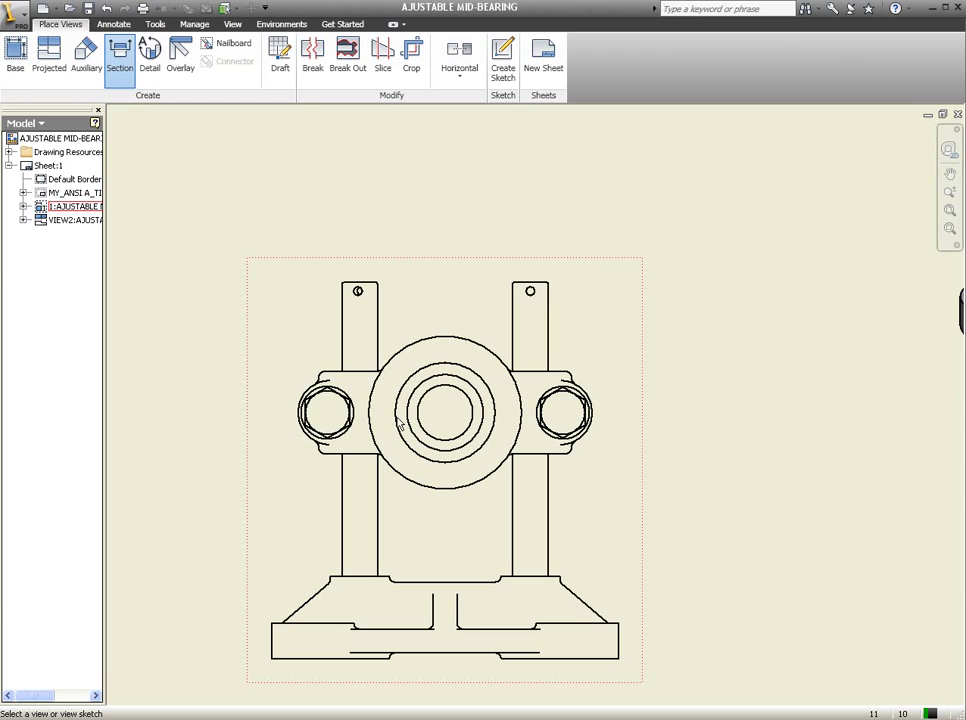
left_click(290, 399)
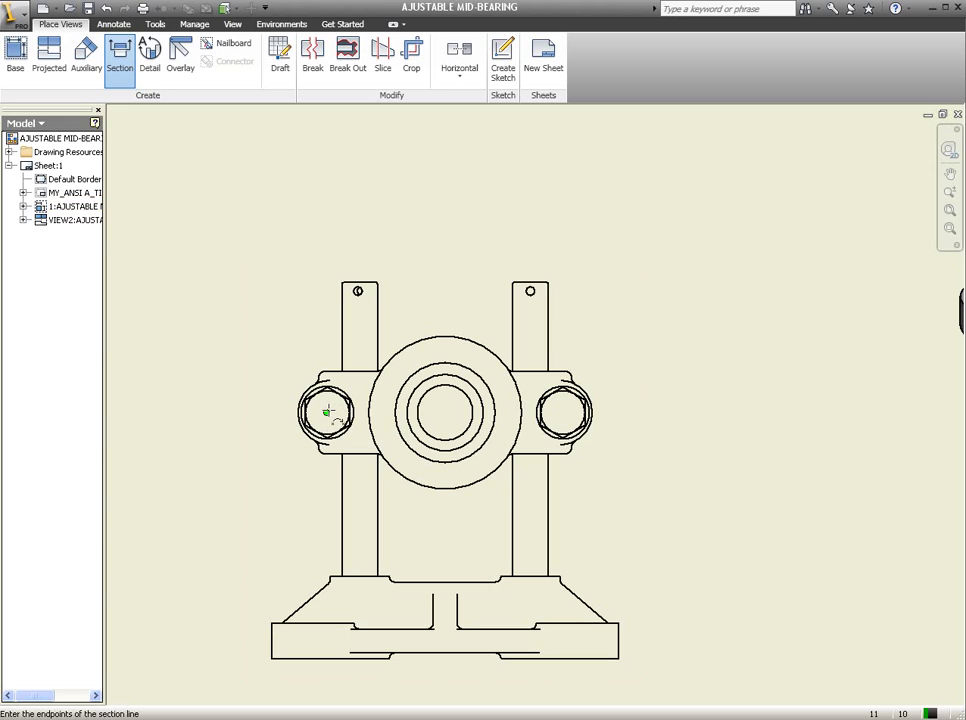
left_click(256, 411)
left_click(619, 412)
right_click(655, 370)
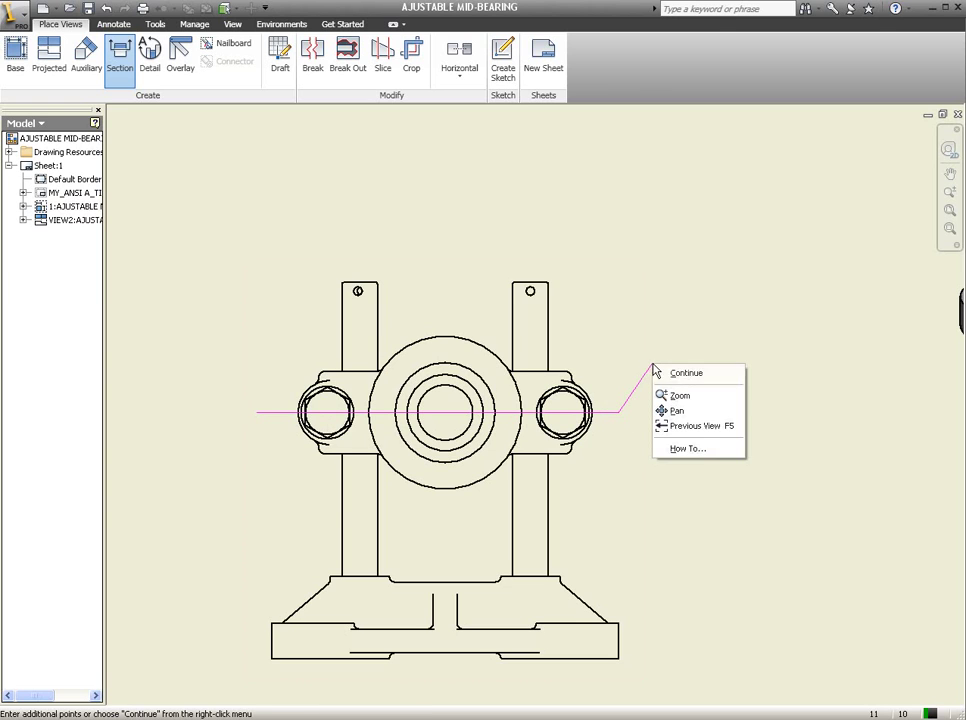
left_click(685, 371)
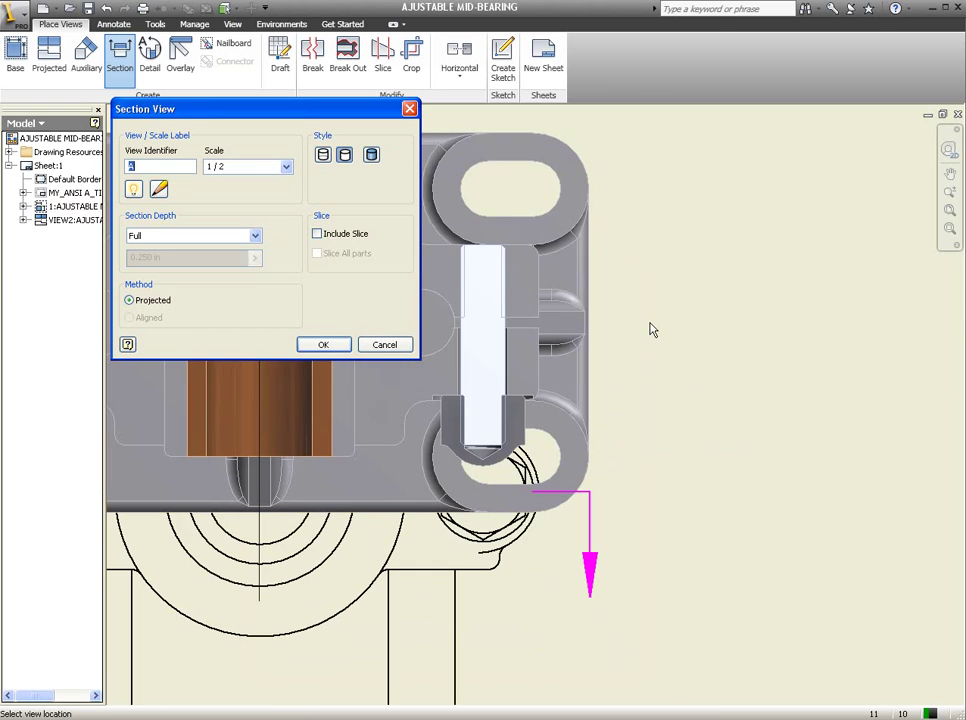
scroll(649, 329, "up", 5)
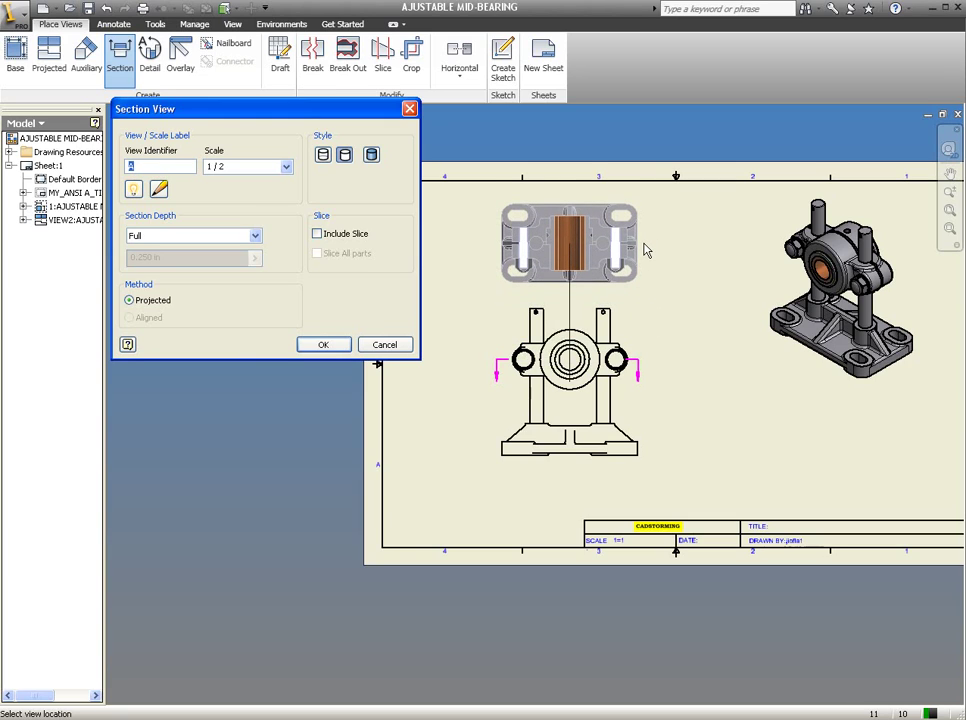
left_click(645, 247)
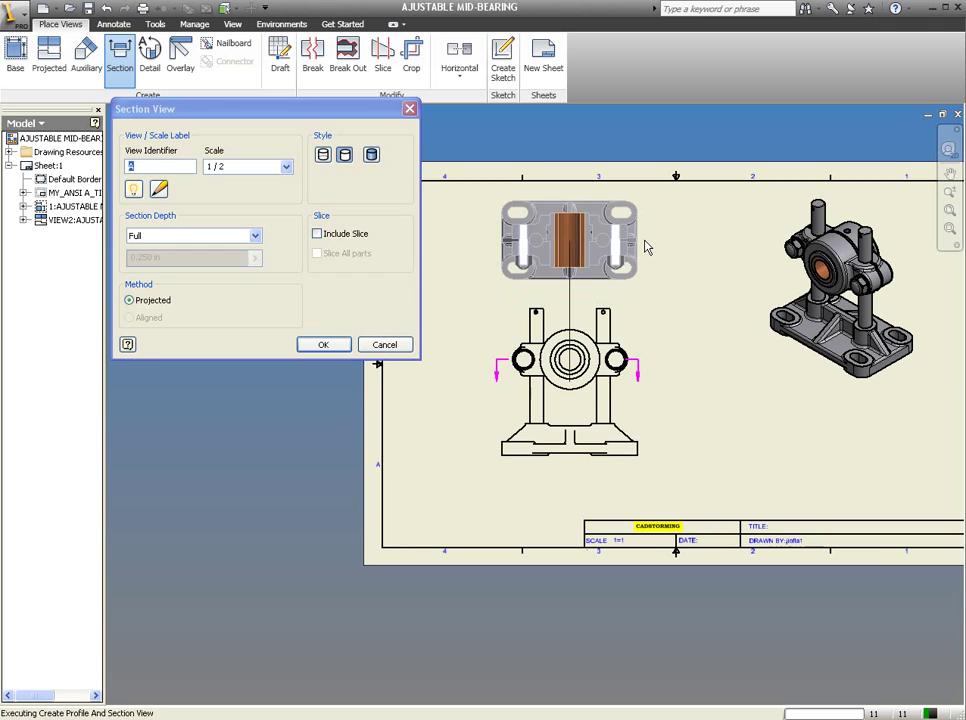
Step: Nudge the front view lower beneath SECTION A-A and zoom in on the section's hatching
middle_click_drag(651, 252, 655, 304)
scroll(619, 379, "up", 2)
scroll(609, 414, "down", 4)
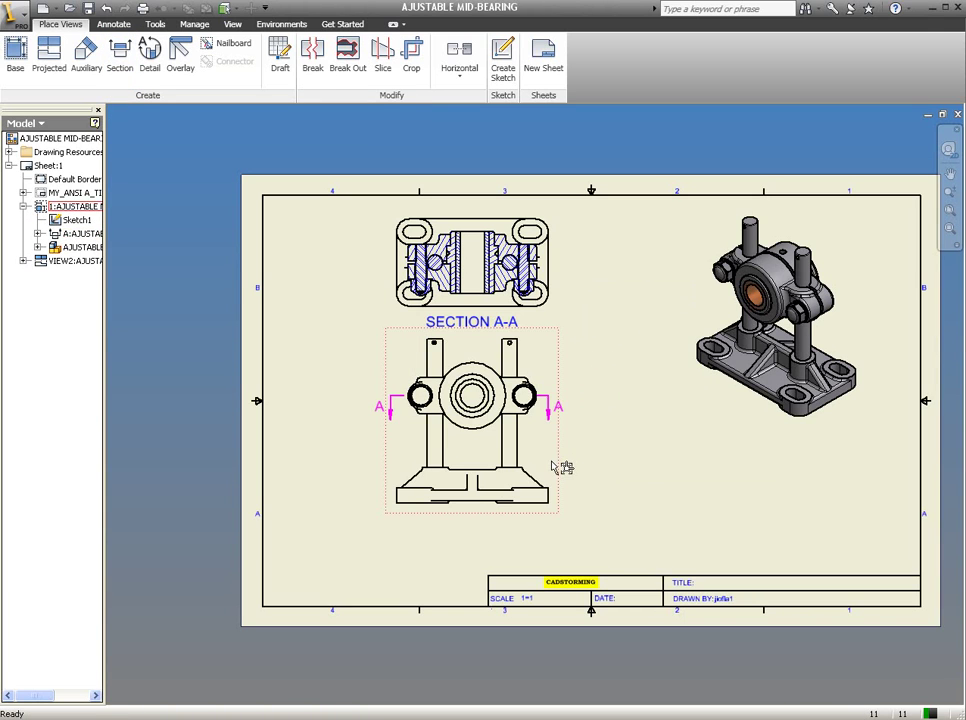
left_click_drag(557, 467, 566, 497)
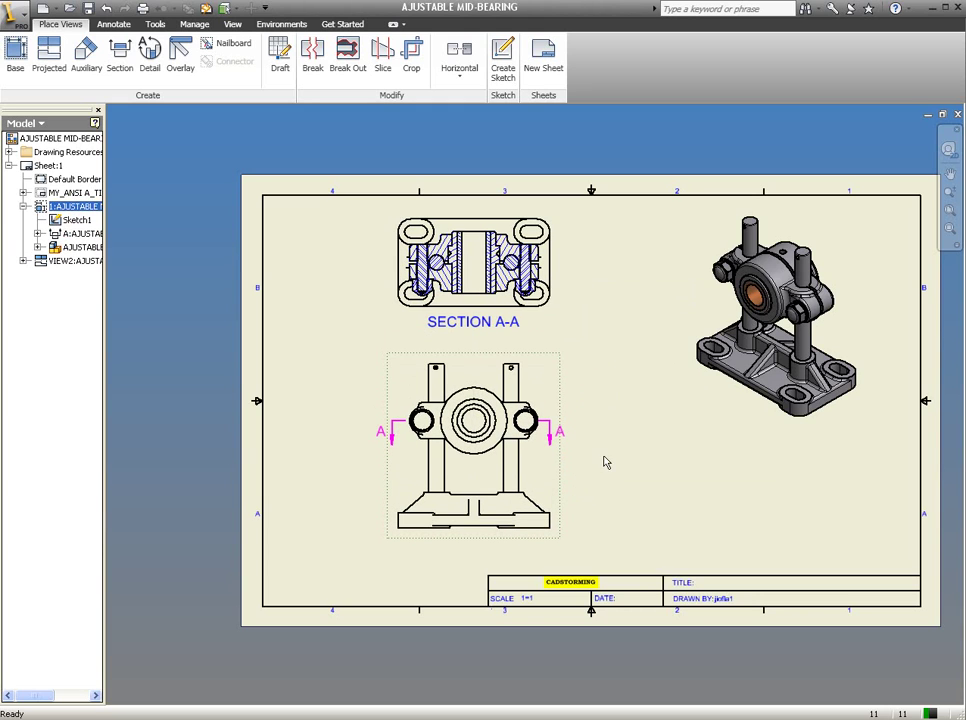
middle_click_drag(599, 431, 637, 416)
scroll(611, 418, "down", 3)
scroll(611, 418, "down", 3)
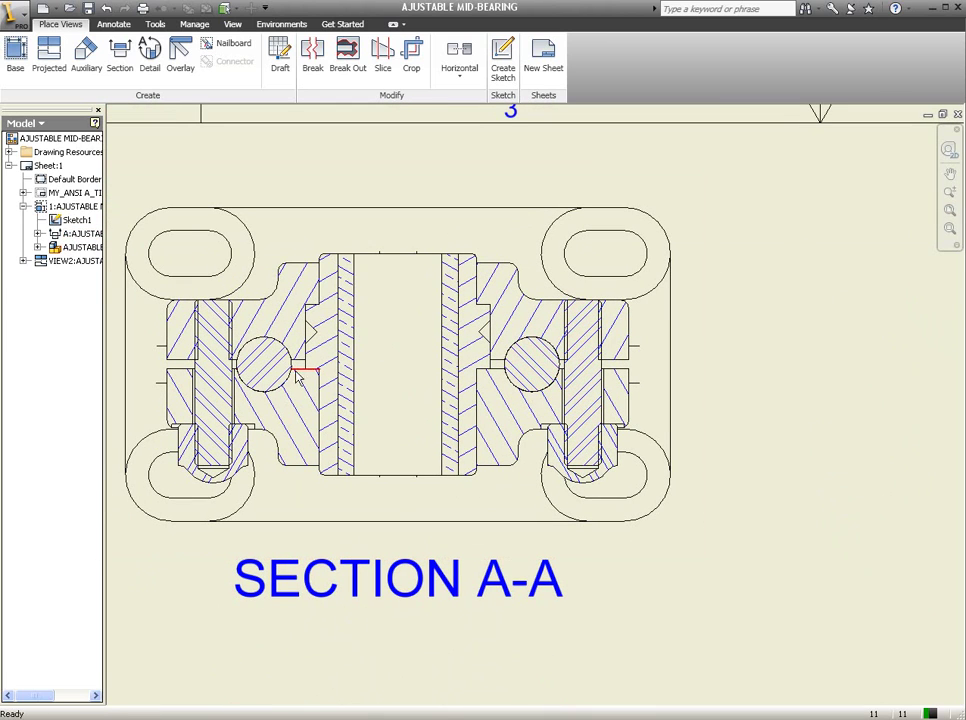
right_click(588, 397)
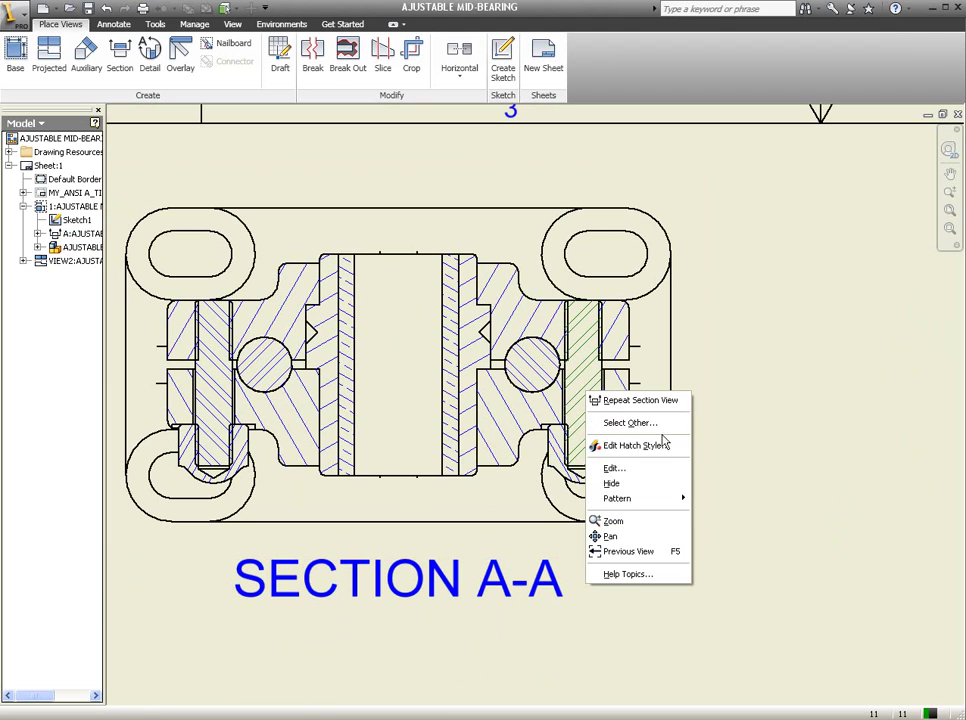
left_click(641, 472)
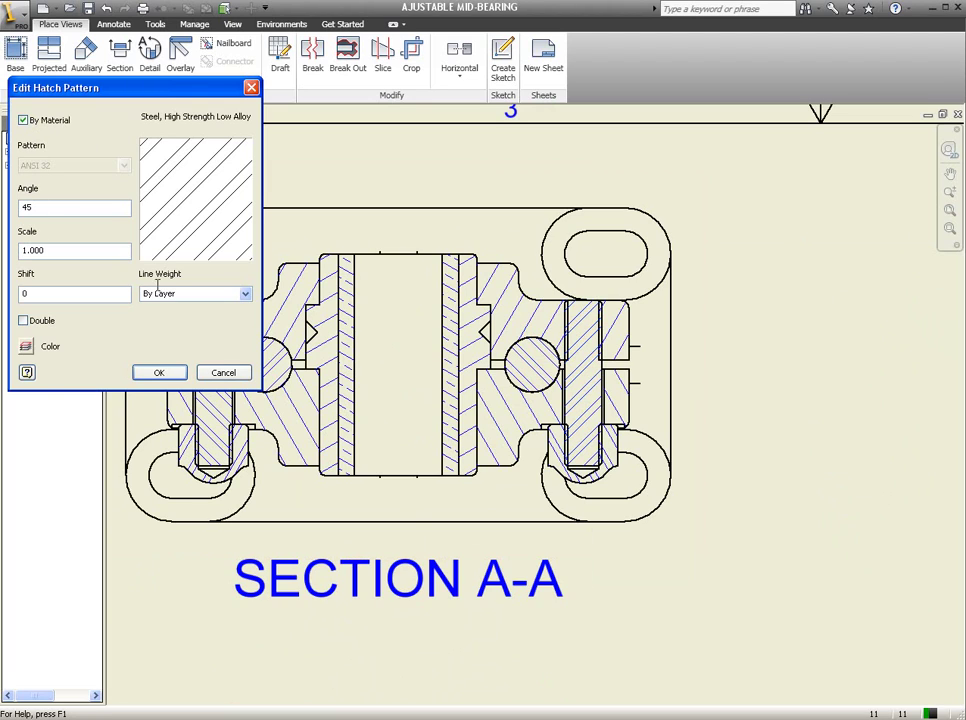
left_click(160, 372)
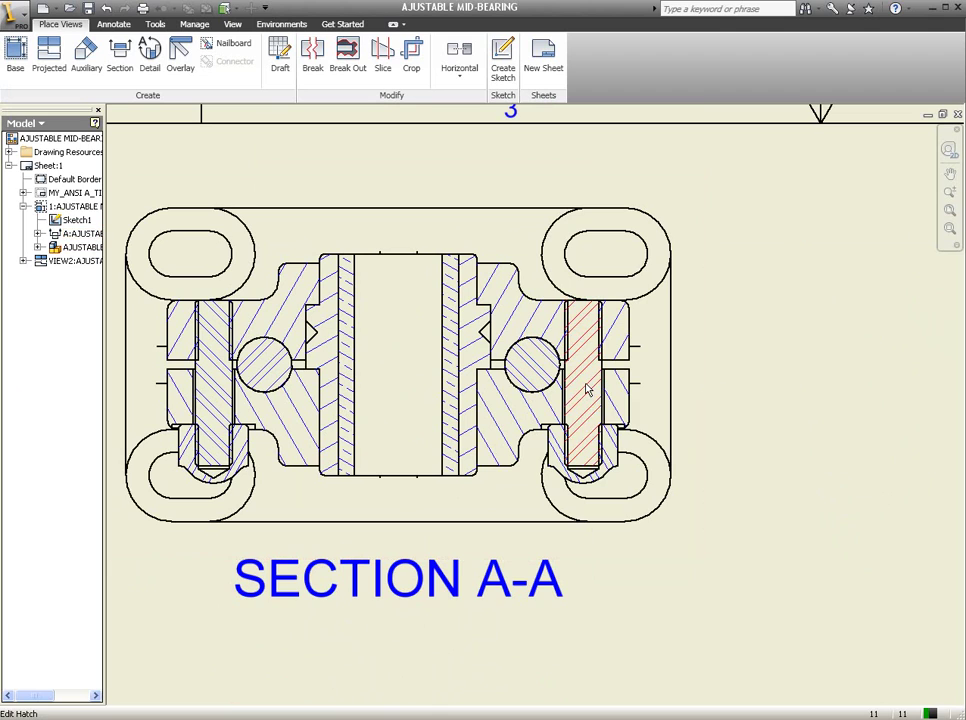
right_click(588, 389)
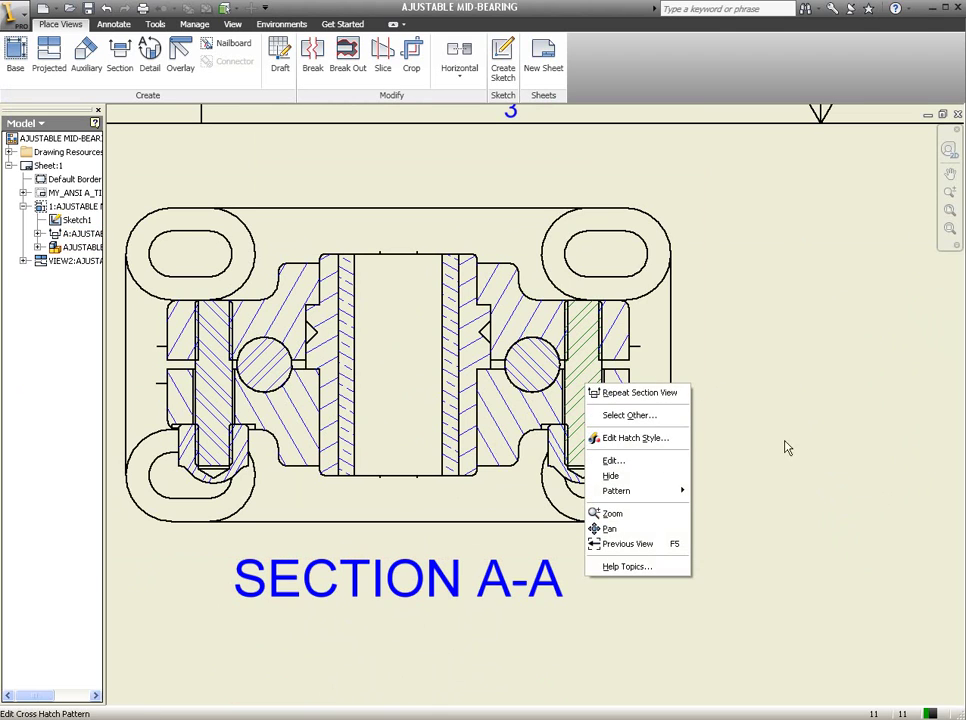
key("Escape")
middle_click_drag(648, 515, 668, 338)
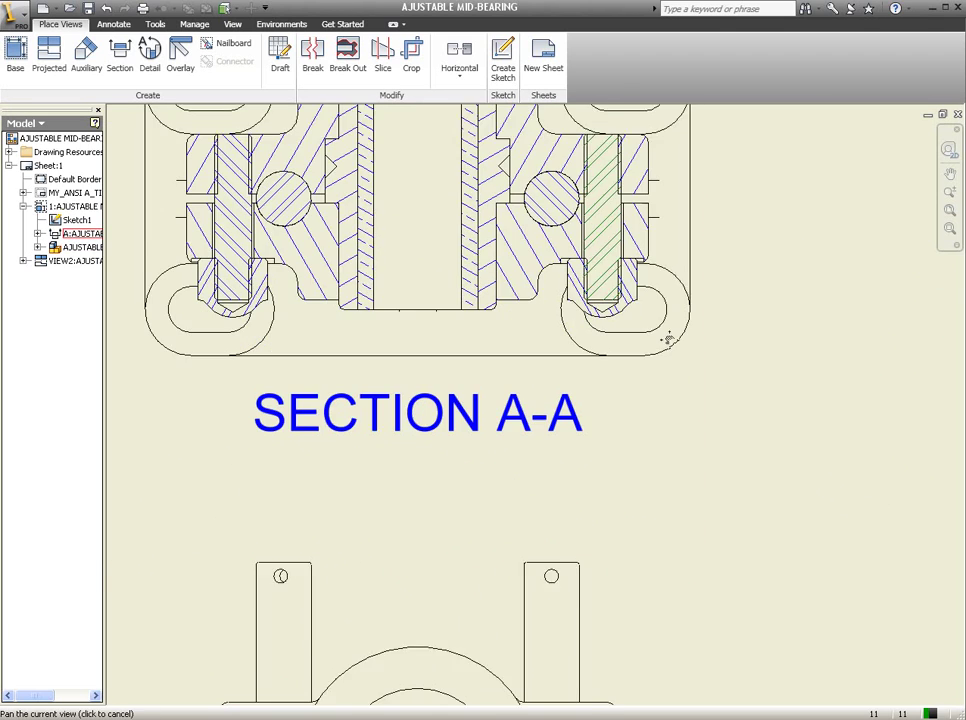
middle_click_drag(647, 442, 614, 606)
scroll(598, 373, "down", 2)
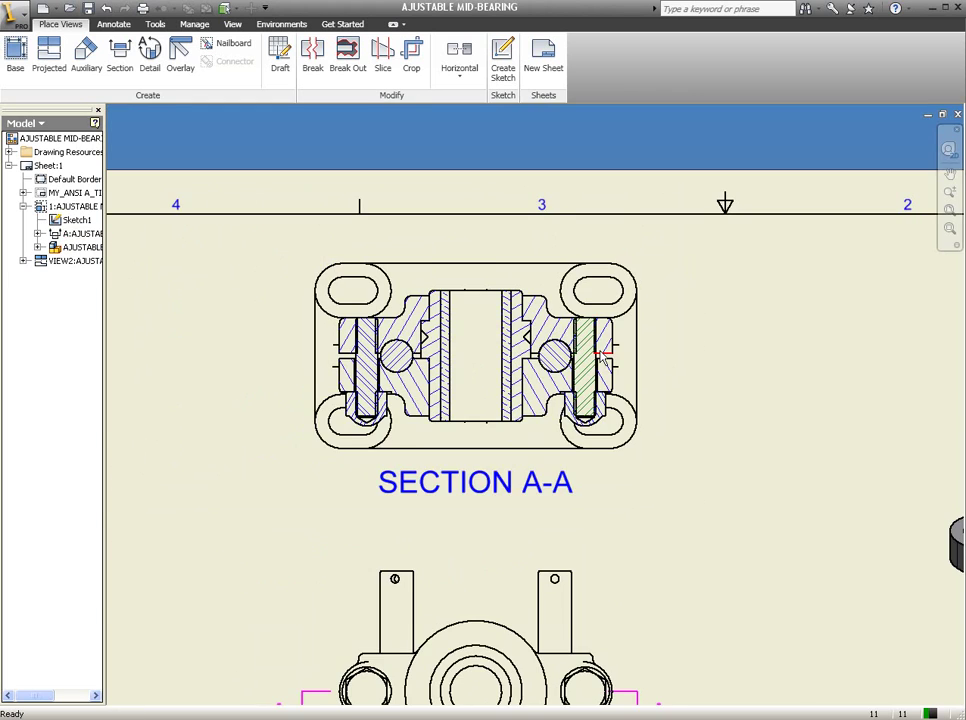
scroll(597, 365, "up", 5)
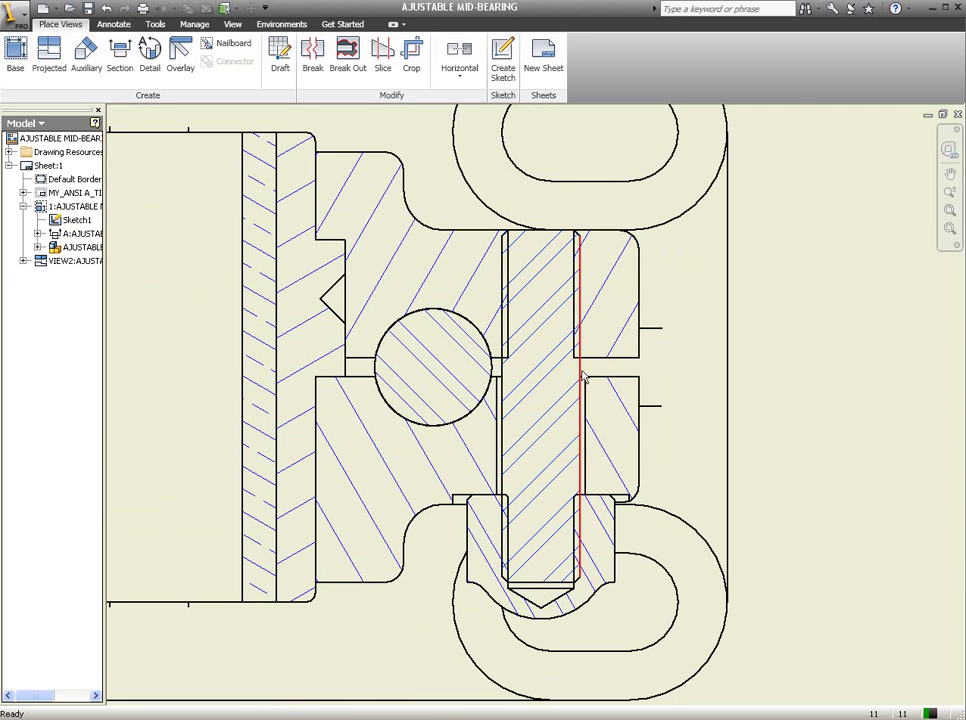
right_click(583, 378)
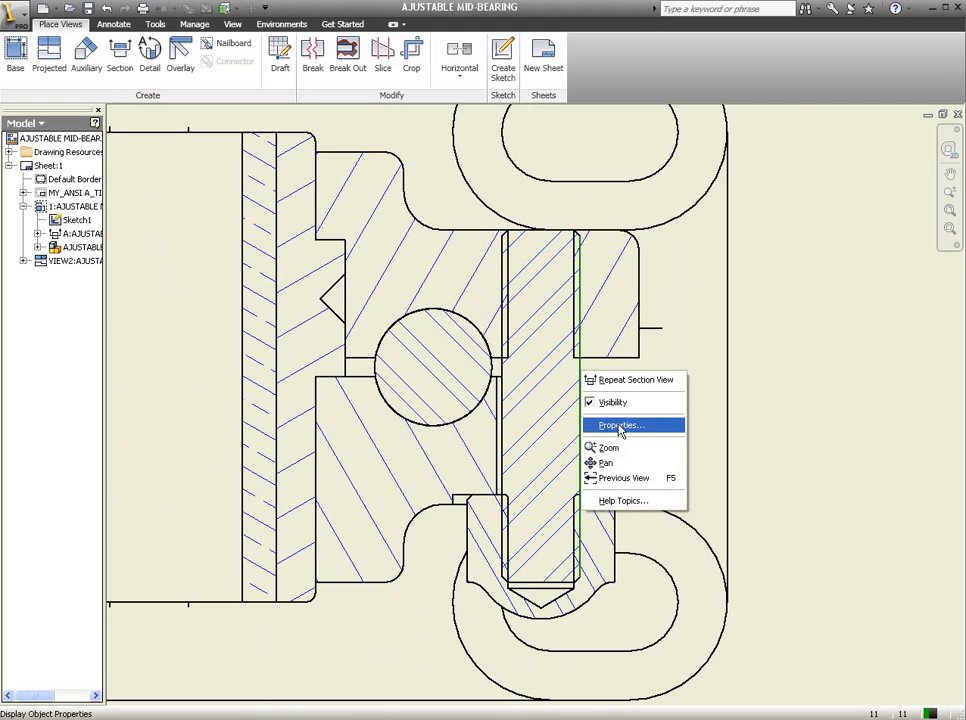
left_click(620, 426)
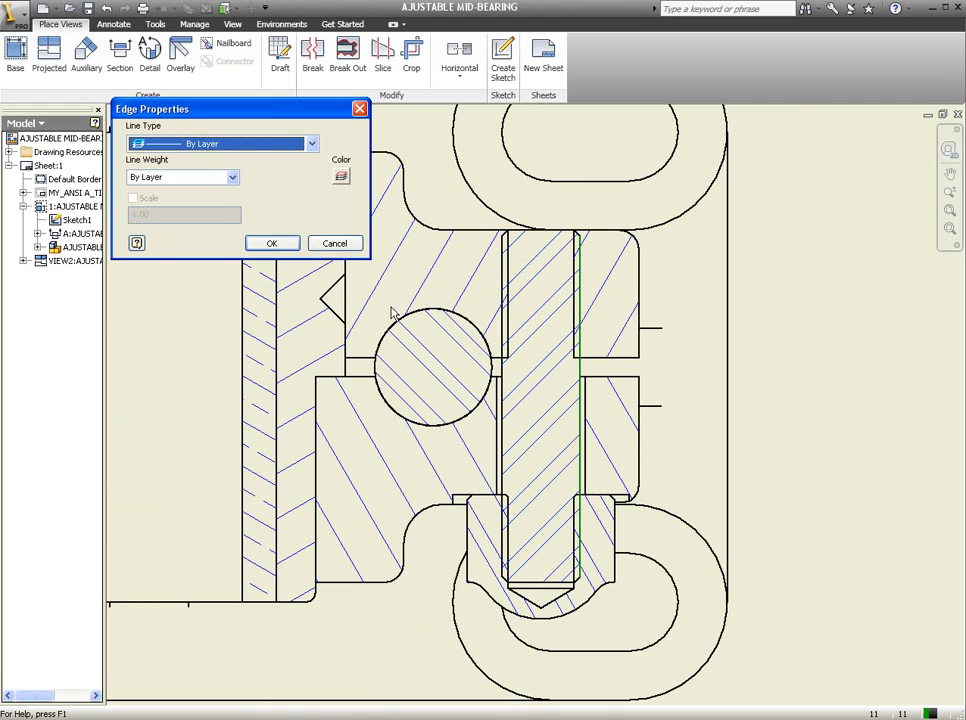
left_click(360, 110)
scroll(366, 386, "down", 5)
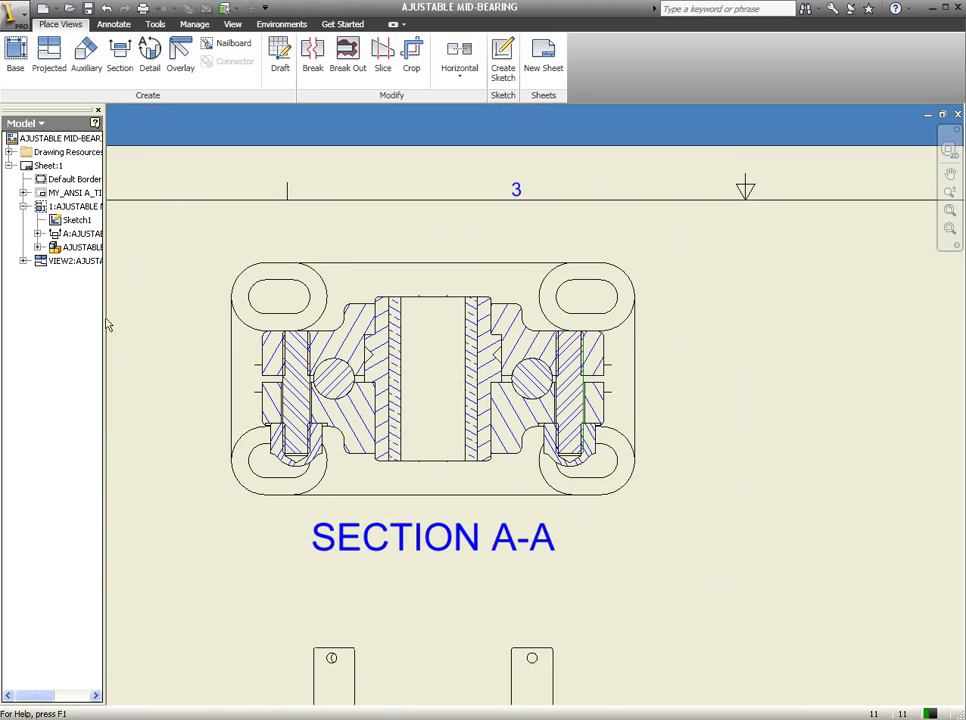
left_click(37, 247)
Step: Widen the model browser and set the first STUD DIA 0.5X1 to Section Participation None
left_click_drag(104, 443, 231, 441)
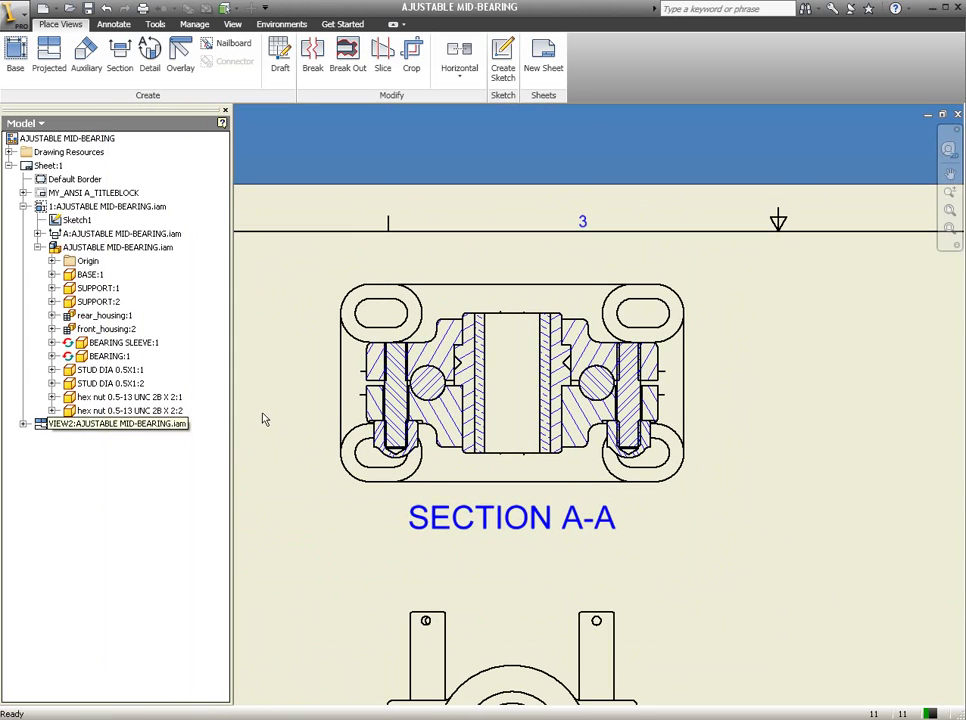
left_click(130, 372)
right_click(130, 372)
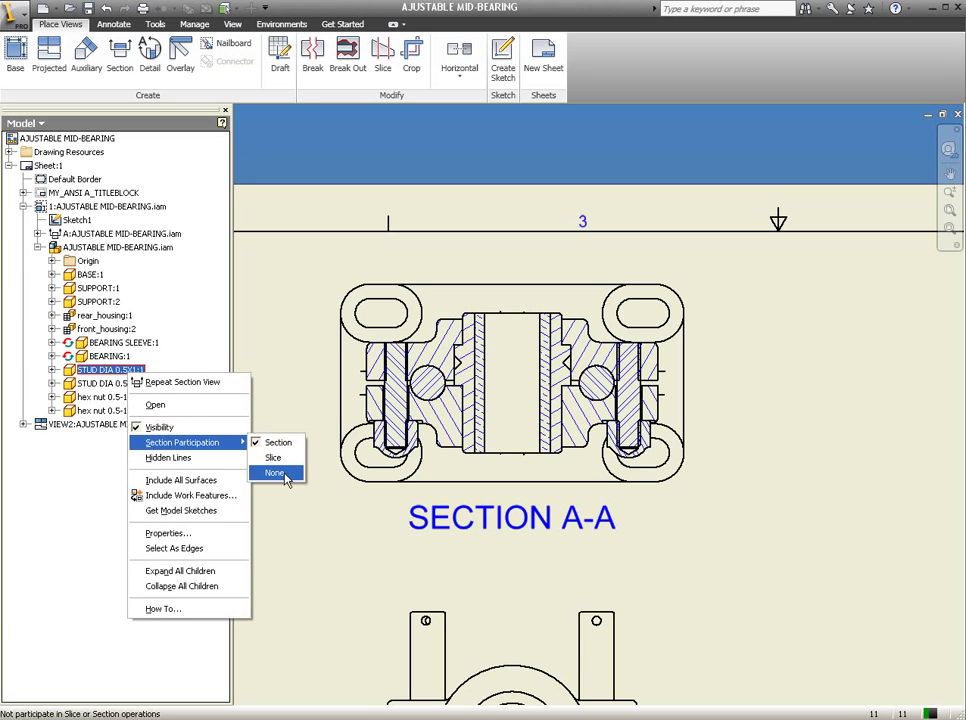
left_click(274, 472)
Step: Set the second STUD DIA 0.5X1 to Section Participation None, then select SECTION A-A
left_click(112, 384)
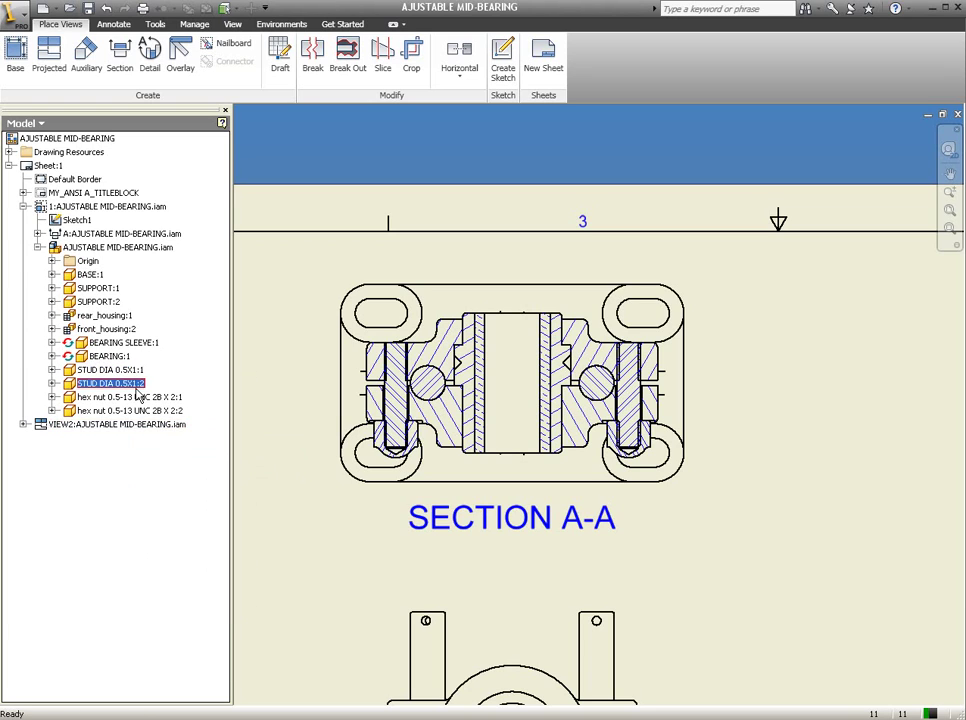
right_click(136, 388)
mouse_move(191, 458)
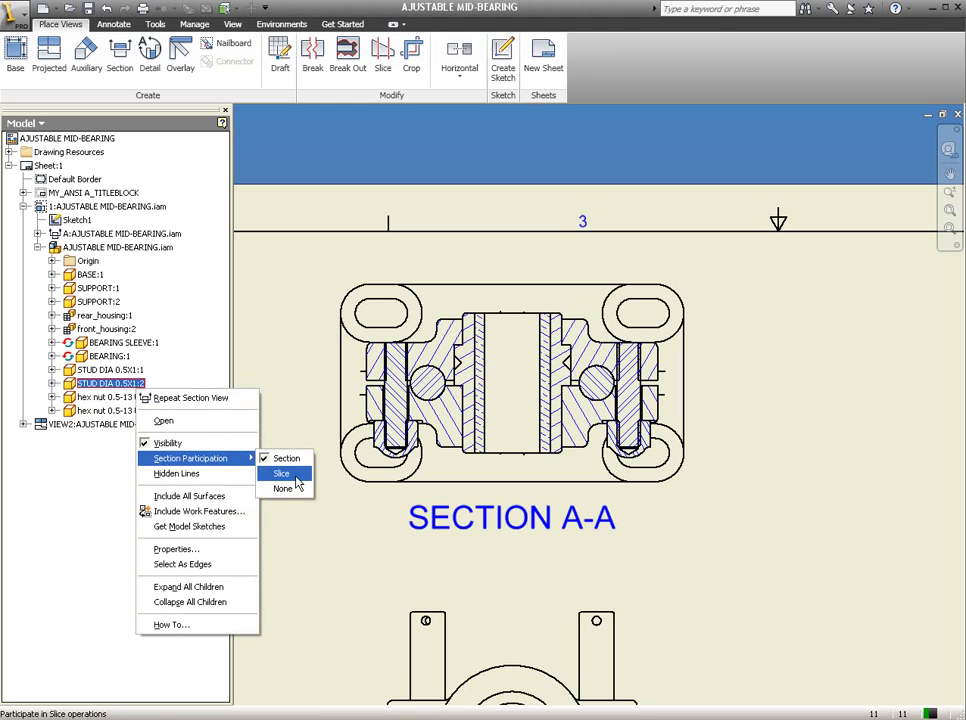
left_click(292, 490)
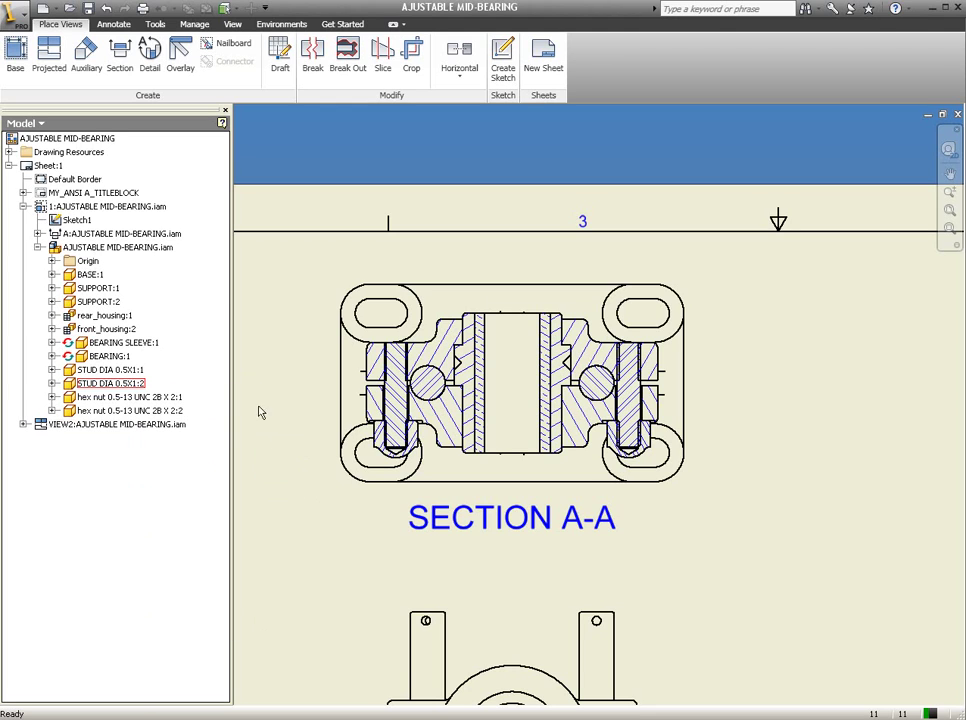
middle_click_drag(280, 307, 300, 256)
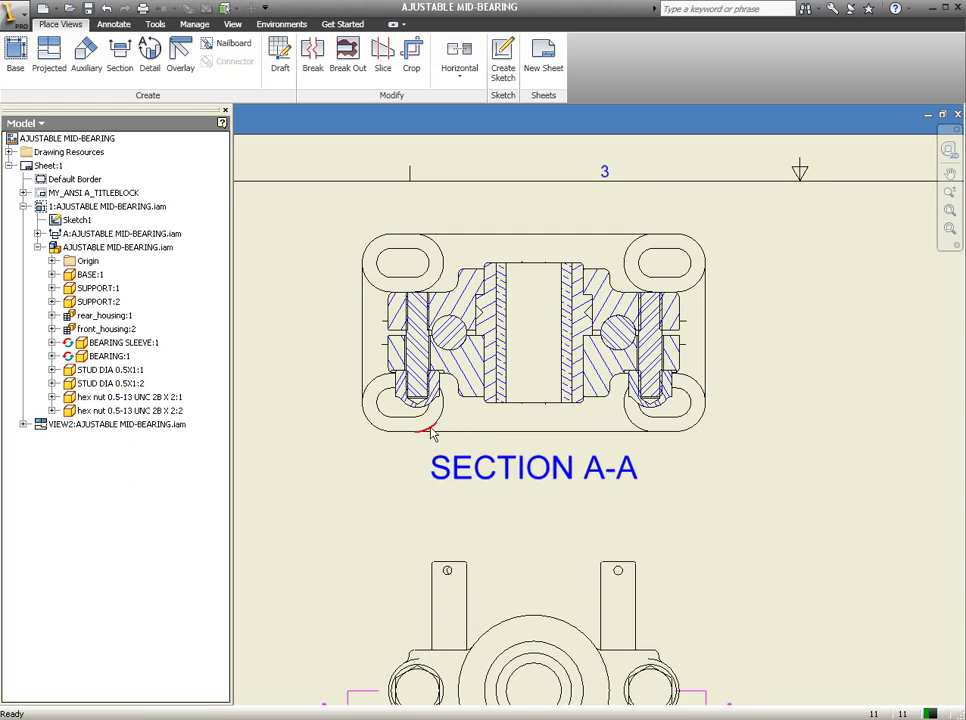
left_click(490, 468)
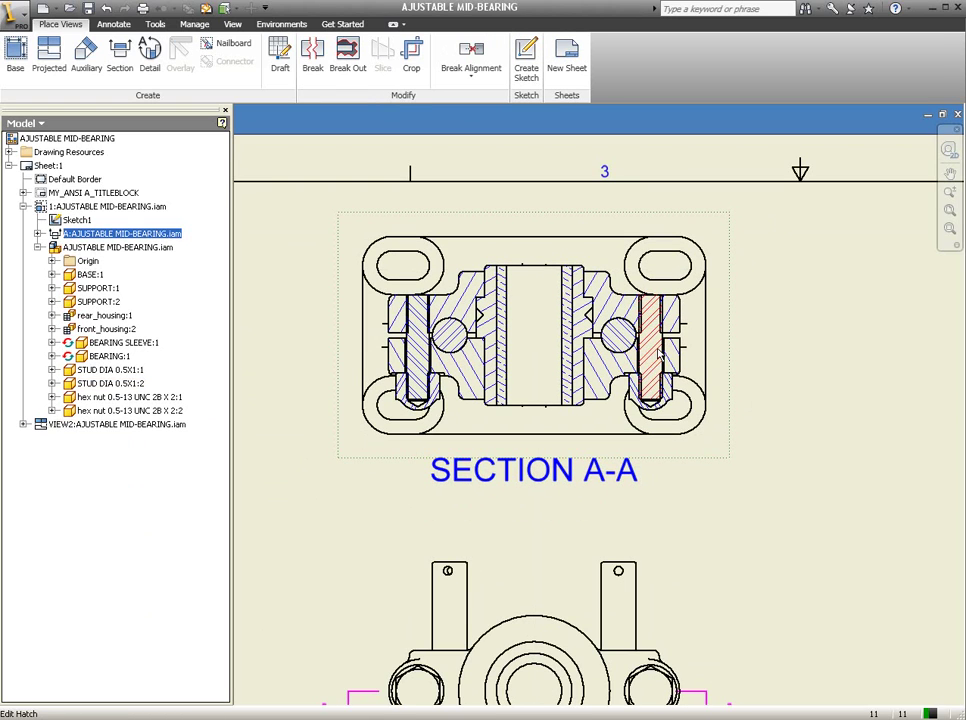
Step: In the section view's assembly, set STUD DIA 0.5X1:1 and :2 to Section Participation None
left_click(38, 233)
left_click(38, 233)
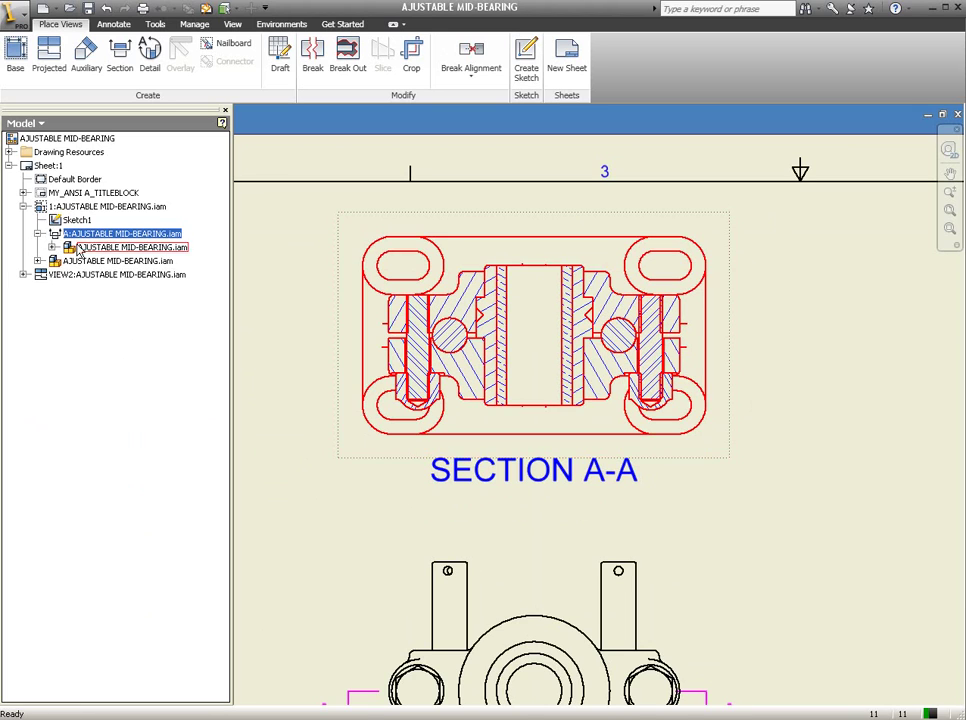
left_click(52, 247)
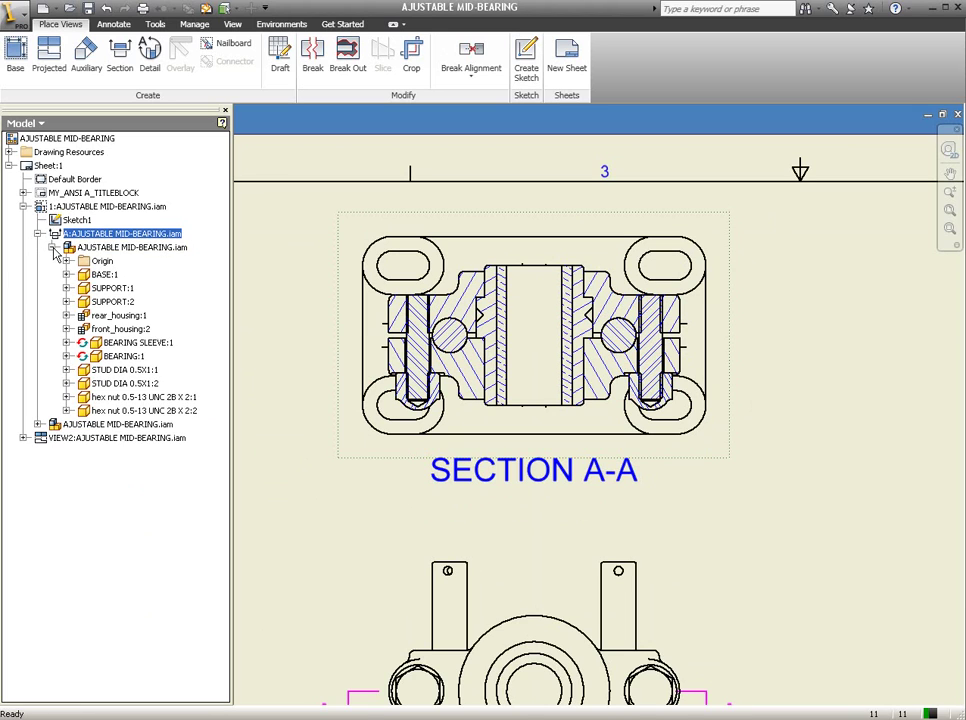
right_click(128, 372)
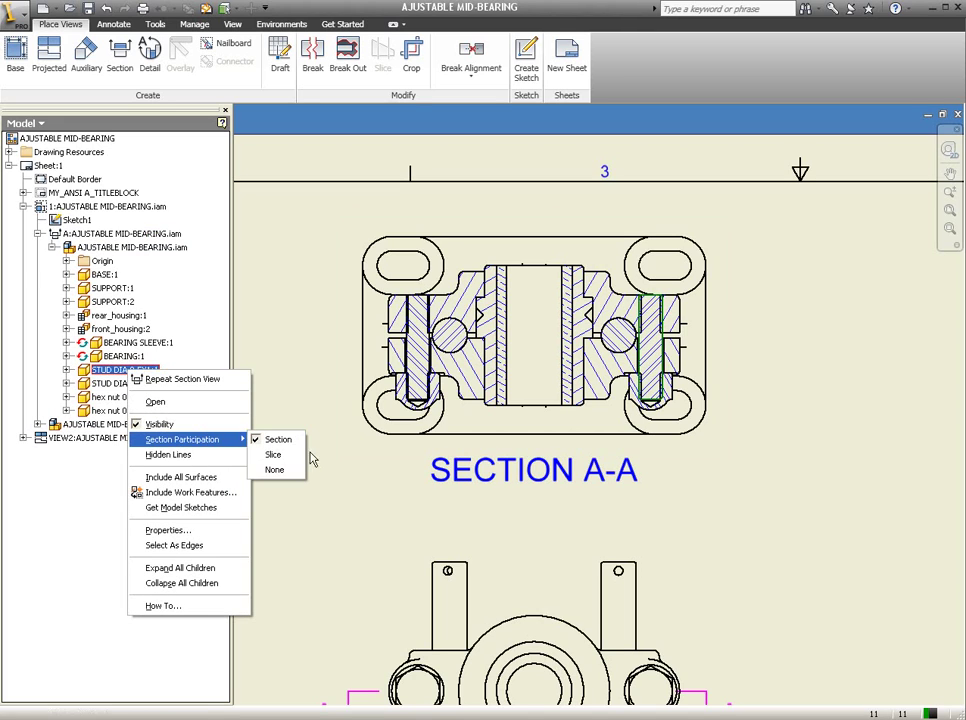
left_click(272, 469)
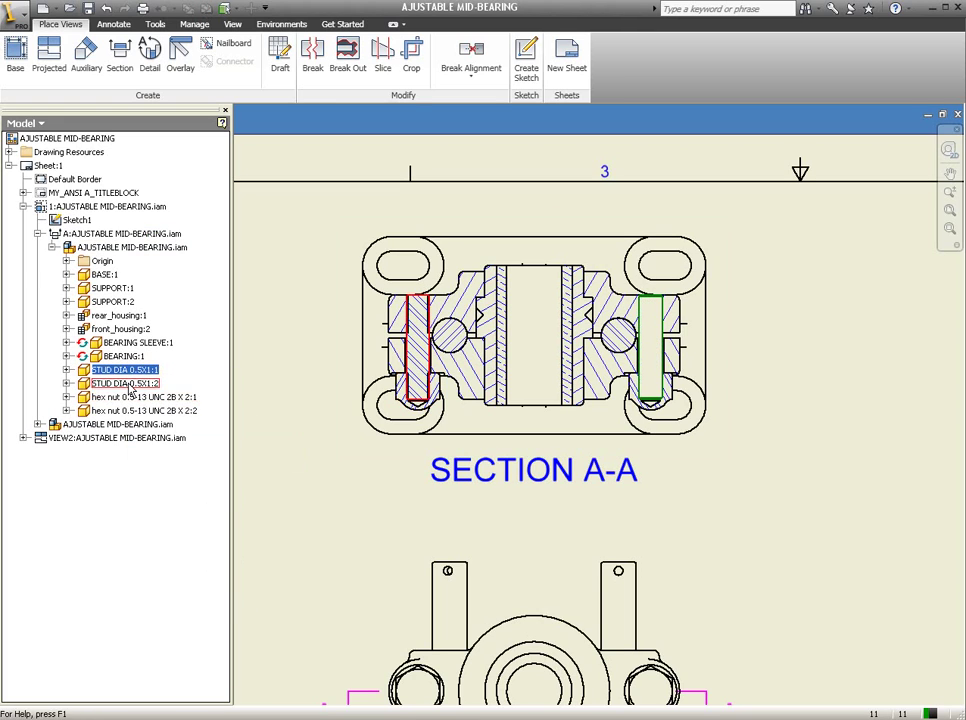
left_click(125, 384)
right_click(128, 384)
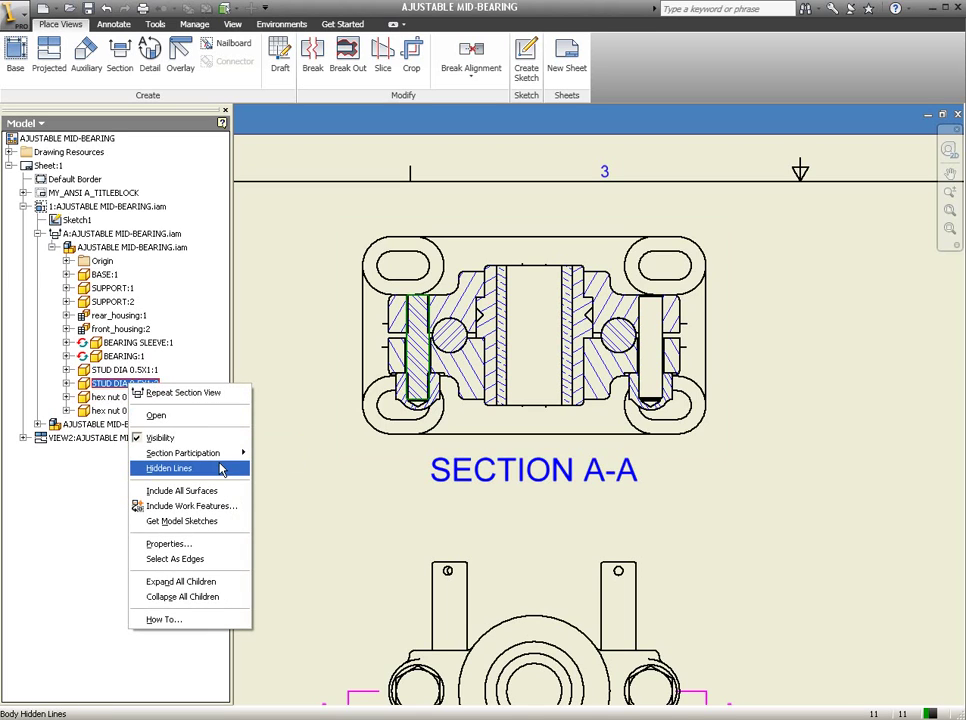
mouse_move(183, 453)
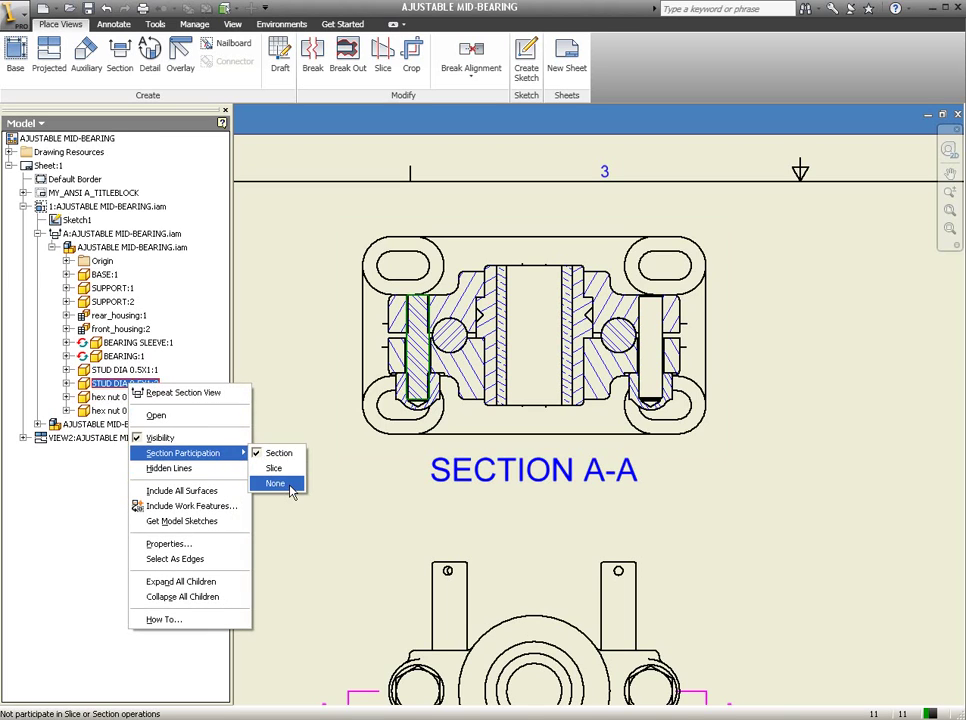
left_click(275, 484)
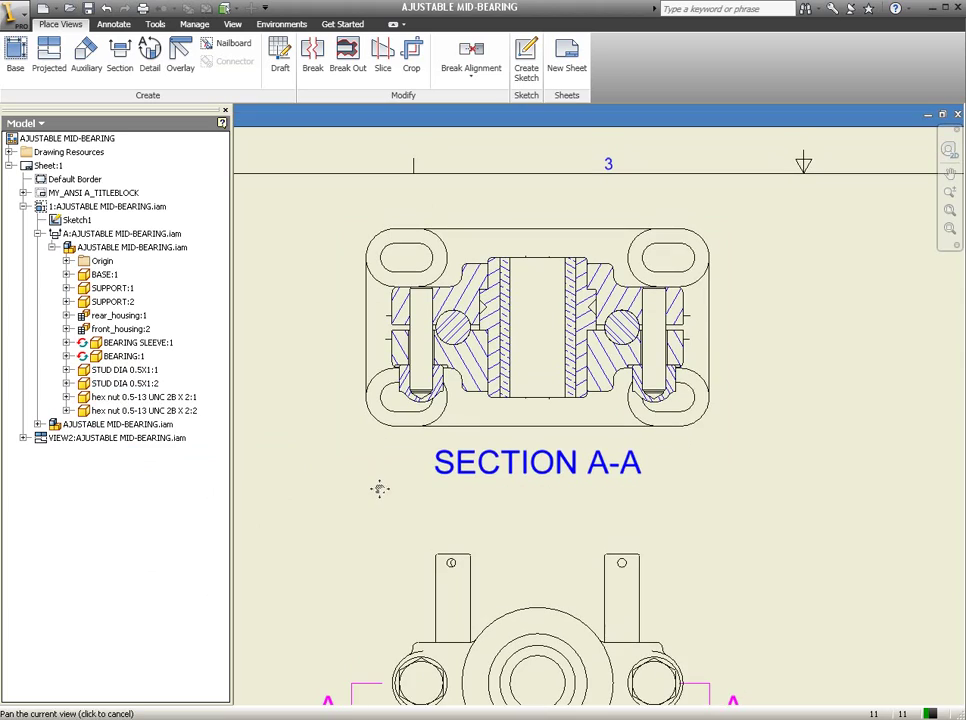
Step: Review the unhatched studs in SECTION A-A and the front view, then bring up Save As
scroll(447, 400, "down", 3)
middle_click_drag(447, 400, 408, 468)
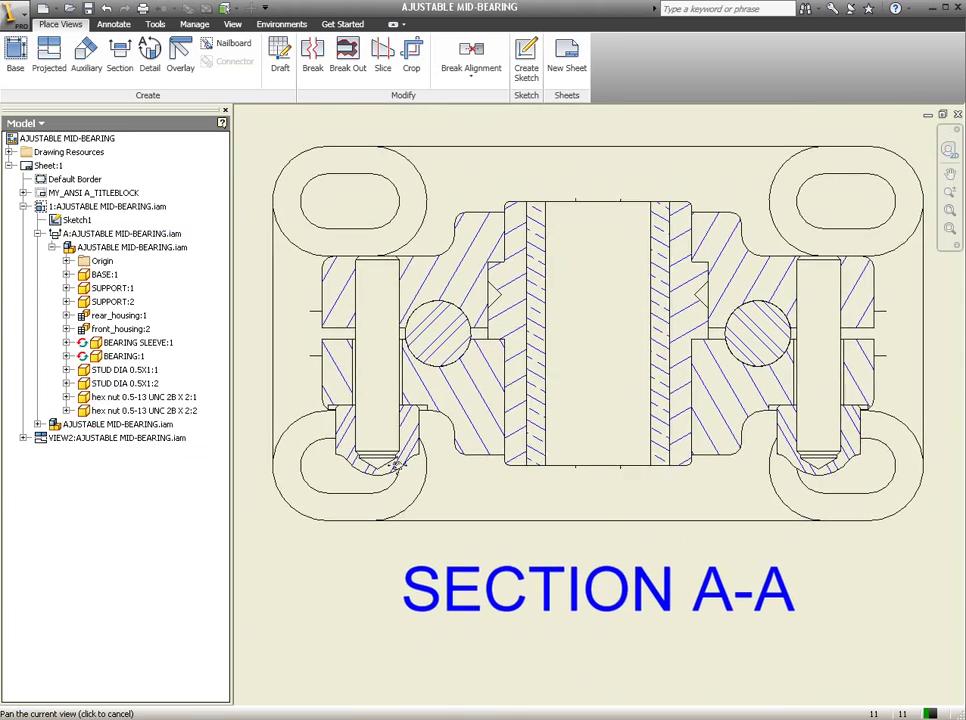
middle_click_drag(425, 610, 399, 351)
middle_click_drag(420, 475, 420, 372)
scroll(416, 395, "up", 2)
scroll(435, 440, "up", 1)
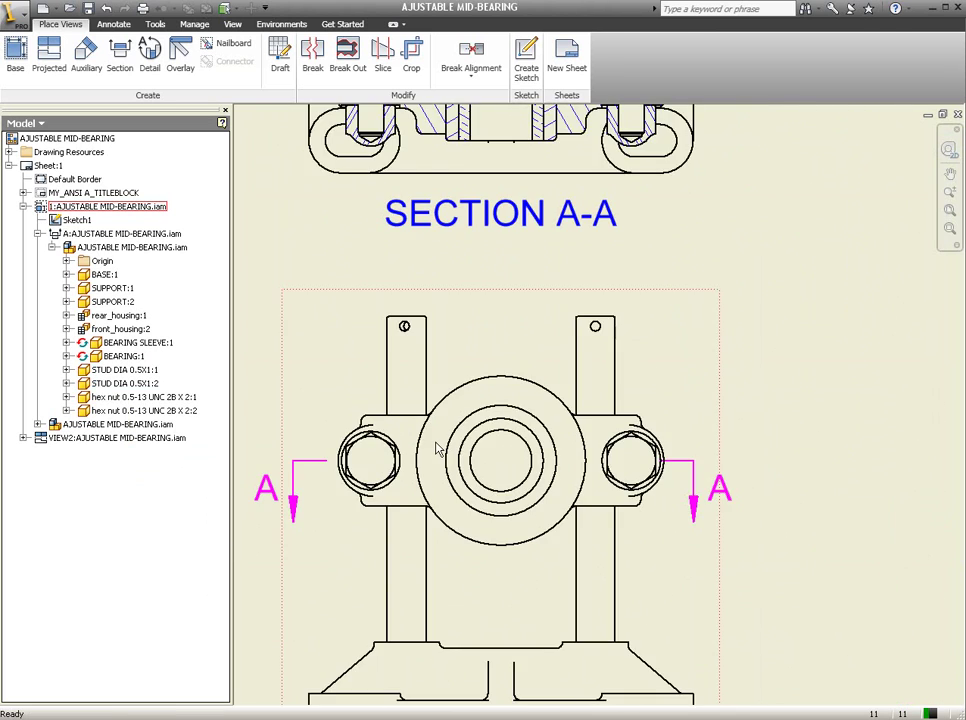
scroll(445, 400, "down", 1)
key("Escape")
mouse_move(759, 382)
middle_mouse_down()
mouse_move(781, 397)
mouse_move(718, 481)
mouse_move(675, 502)
mouse_move(619, 489)
mouse_move(638, 483)
middle_mouse_up()
scroll(742, 417, "up", 2)
scroll(621, 487, "up", 3)
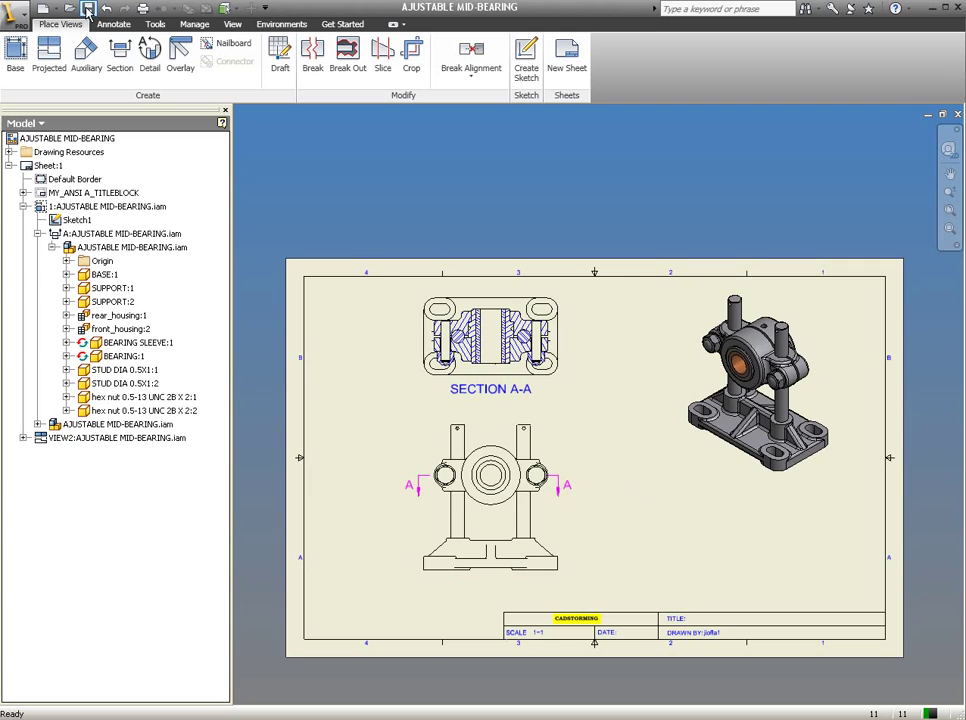
left_click(87, 9)
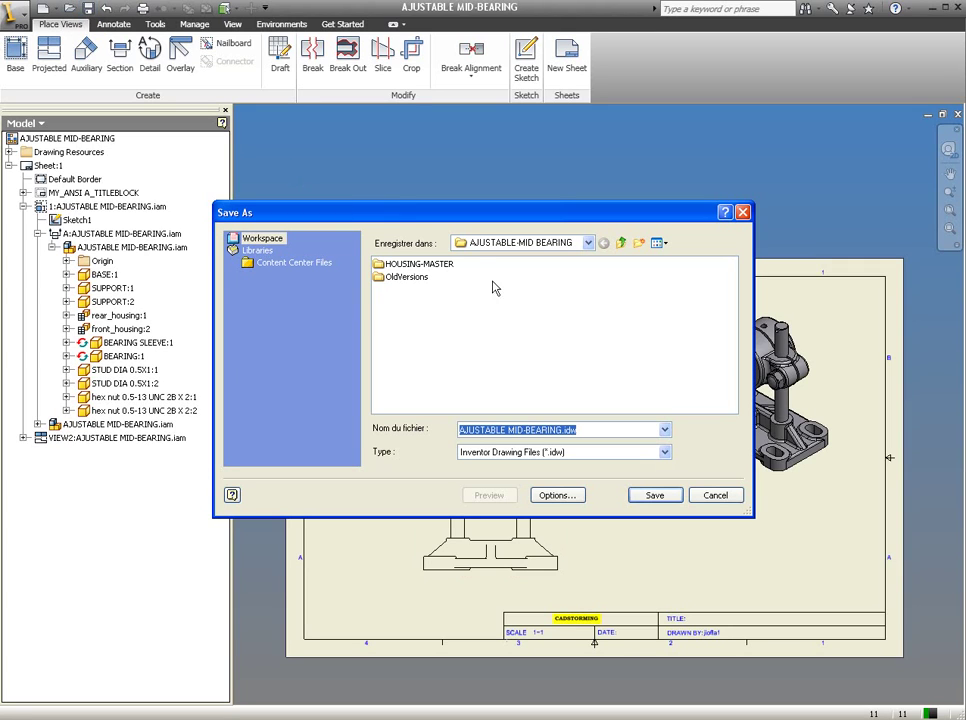
Step: Save the drawing as AJUSTABLE MID-BEARING.idw and recentre the sheet
left_click(656, 495)
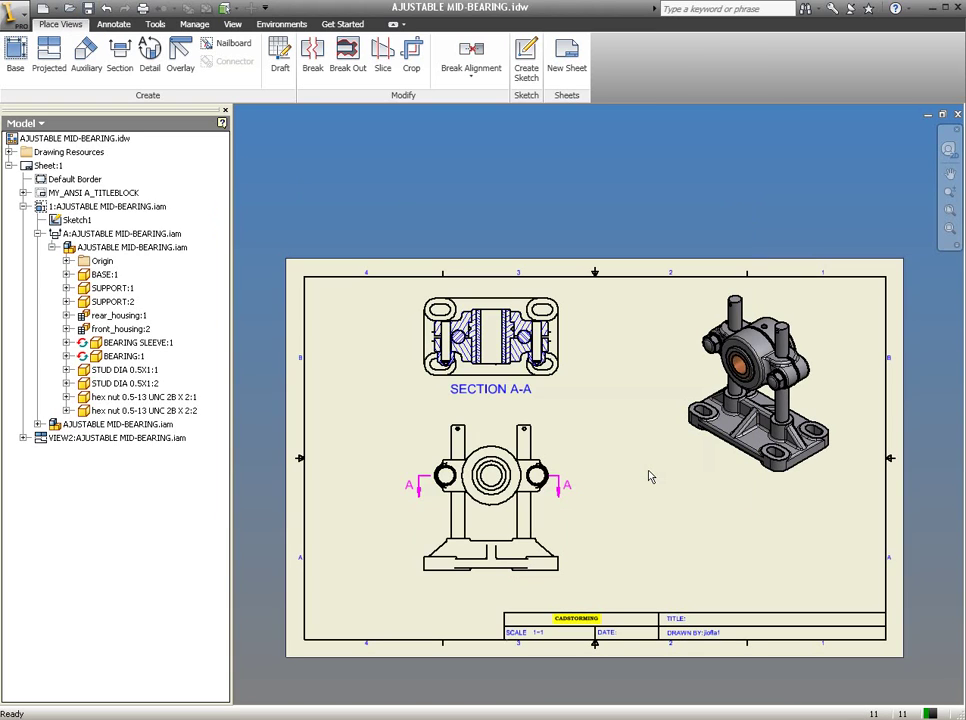
scroll(627, 481, "down", 1)
scroll(627, 481, "up", 3)
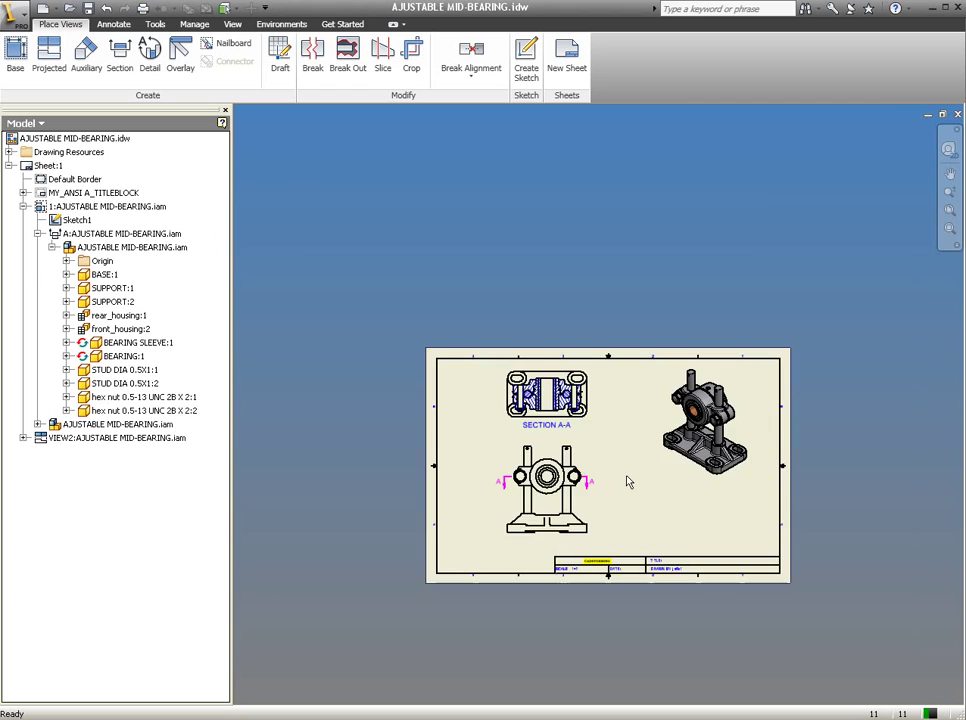
scroll(627, 481, "down", 4)
mouse_move(627, 481)
middle_mouse_down()
mouse_move(664, 436)
mouse_move(638, 452)
middle_mouse_up()
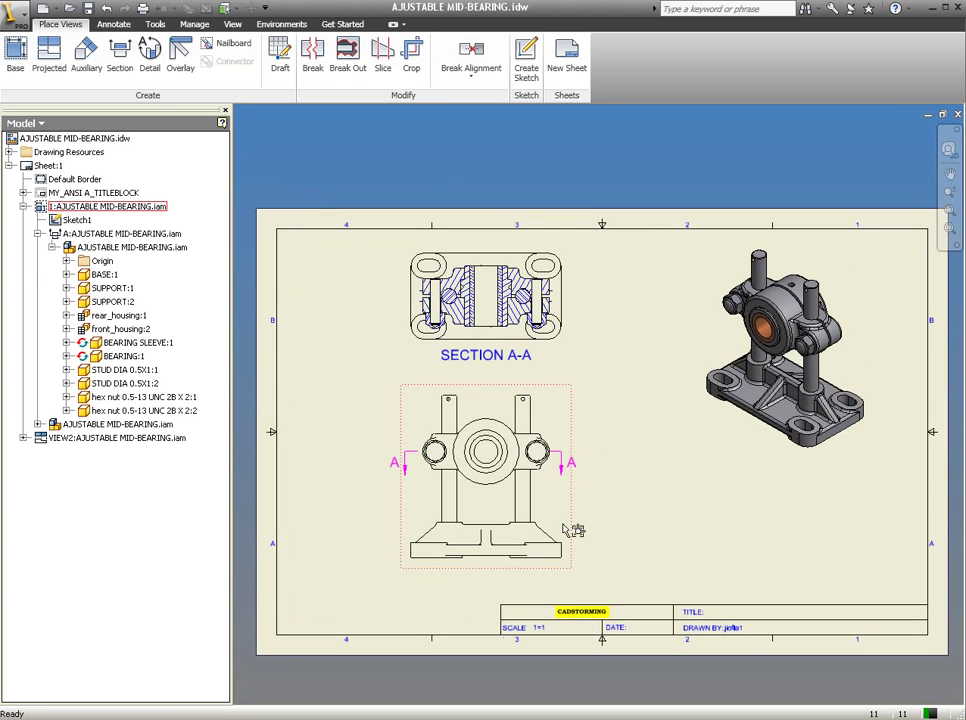
Step: On the Annotate tab, begin a centerline at the top of the left support
left_click(118, 26)
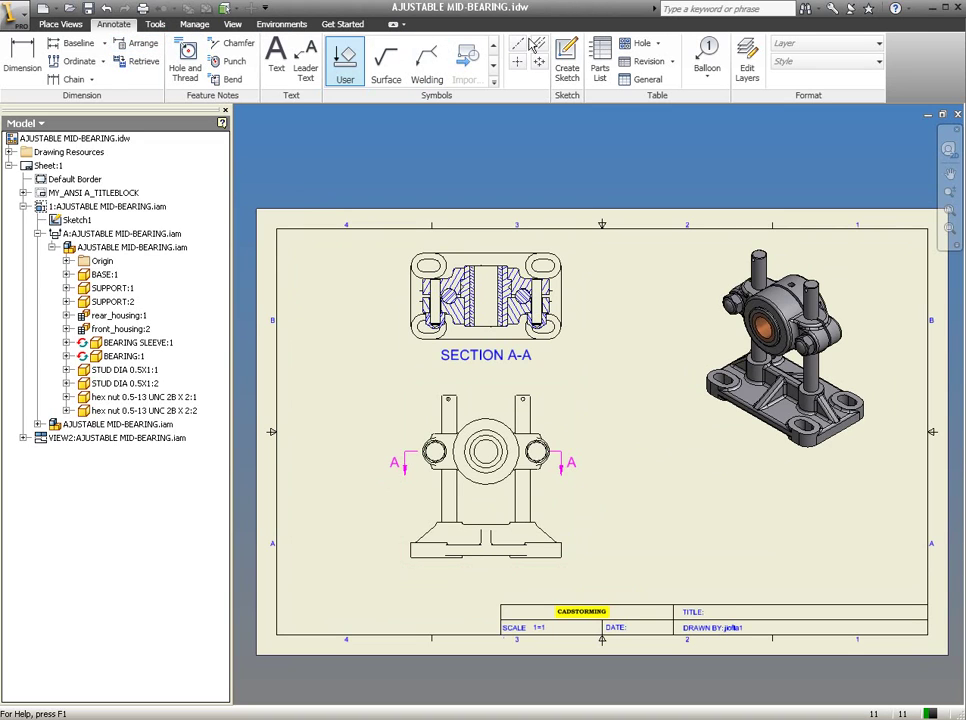
left_click(517, 45)
scroll(450, 410, "down", 2)
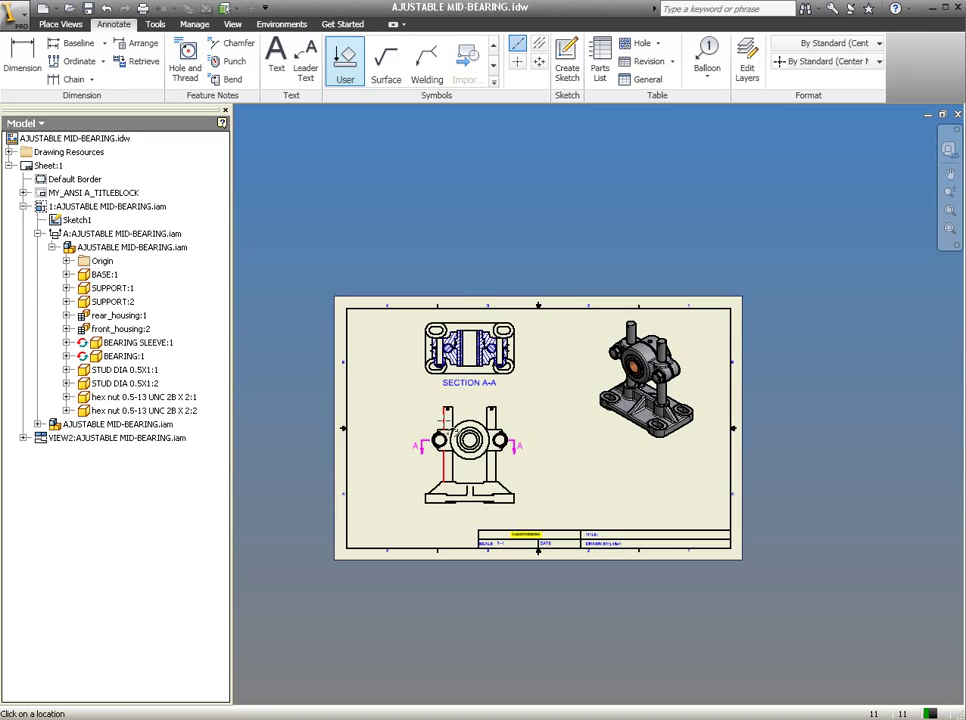
scroll(442, 412, "up", 8)
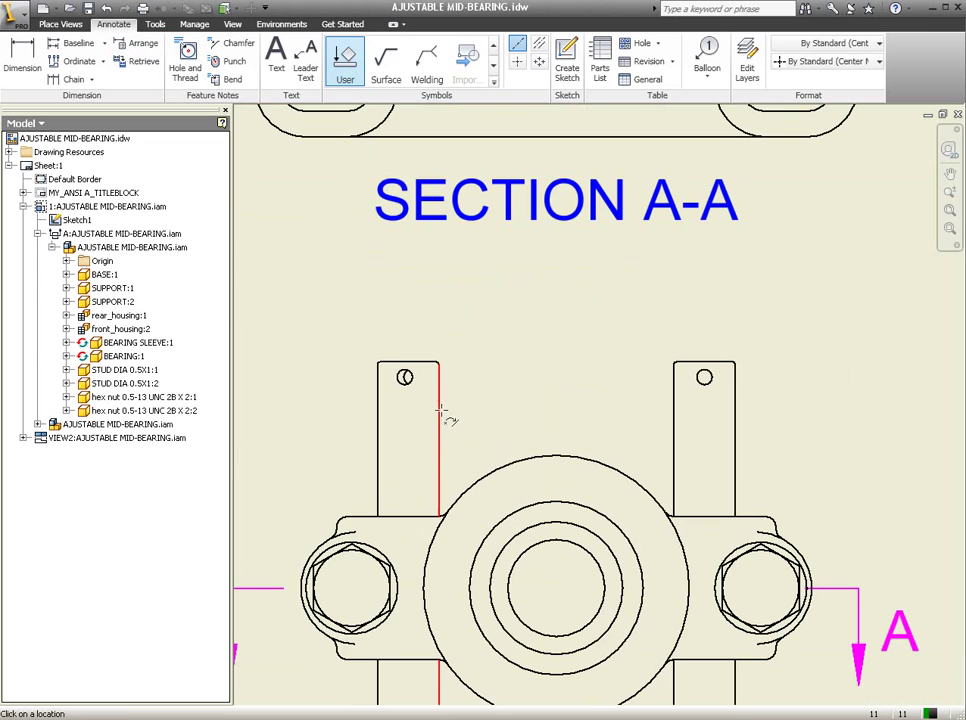
left_click(406, 362)
scroll(453, 399, "up", 2)
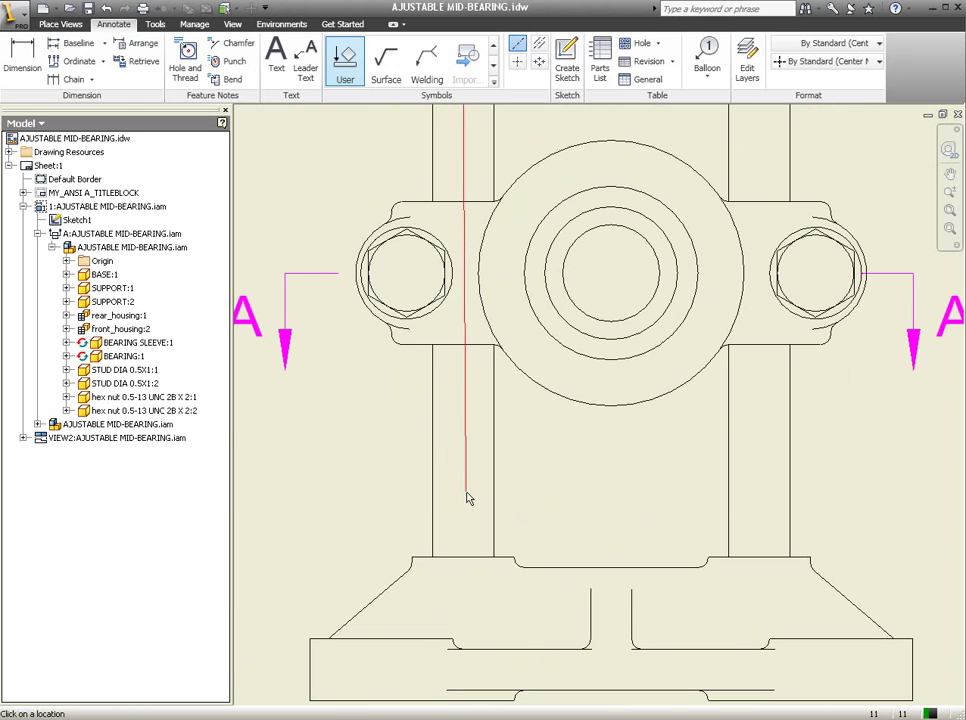
scroll(460, 600, "down", 2)
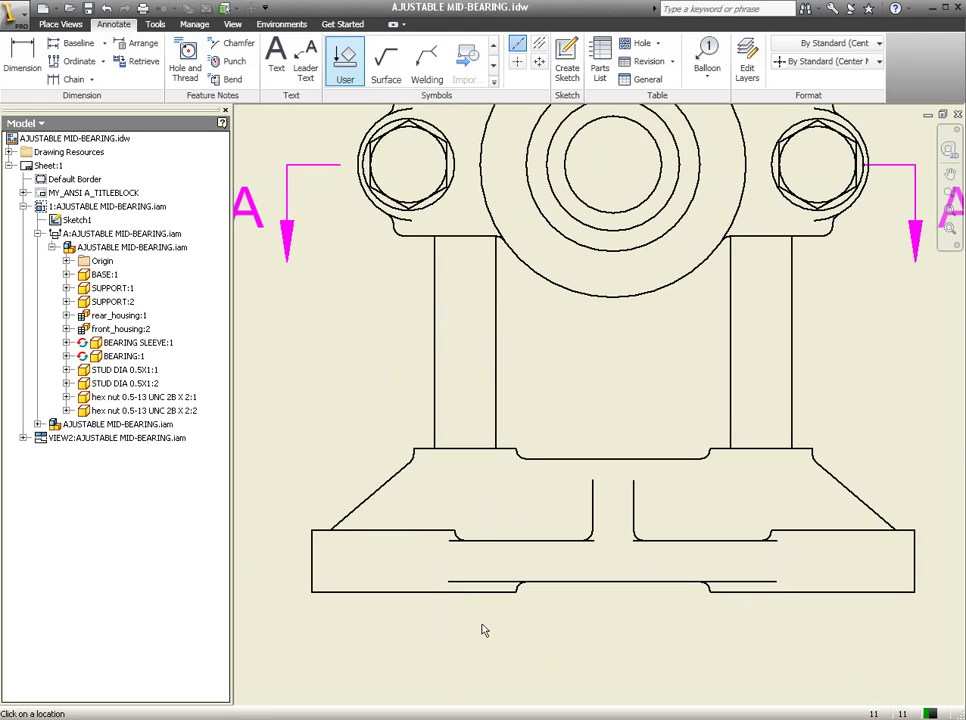
scroll(486, 626, "down", 3)
scroll(500, 556, "down", 1)
scroll(496, 610, "up", 3)
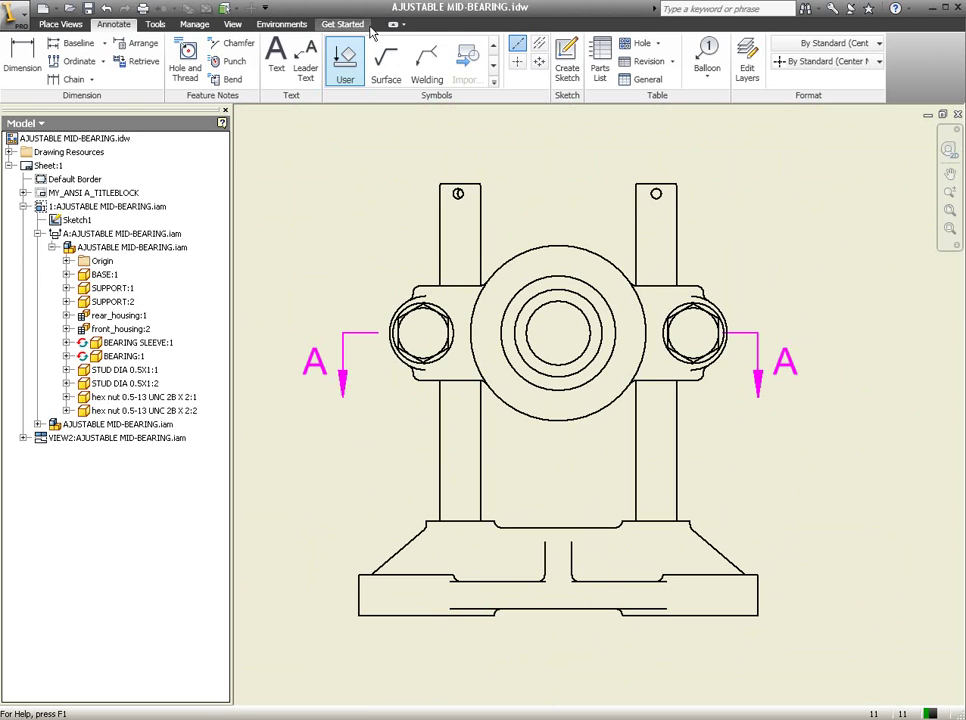
Step: Add a bisector centerline between the left support's edges, extending it above the top and through the base
left_click(540, 48)
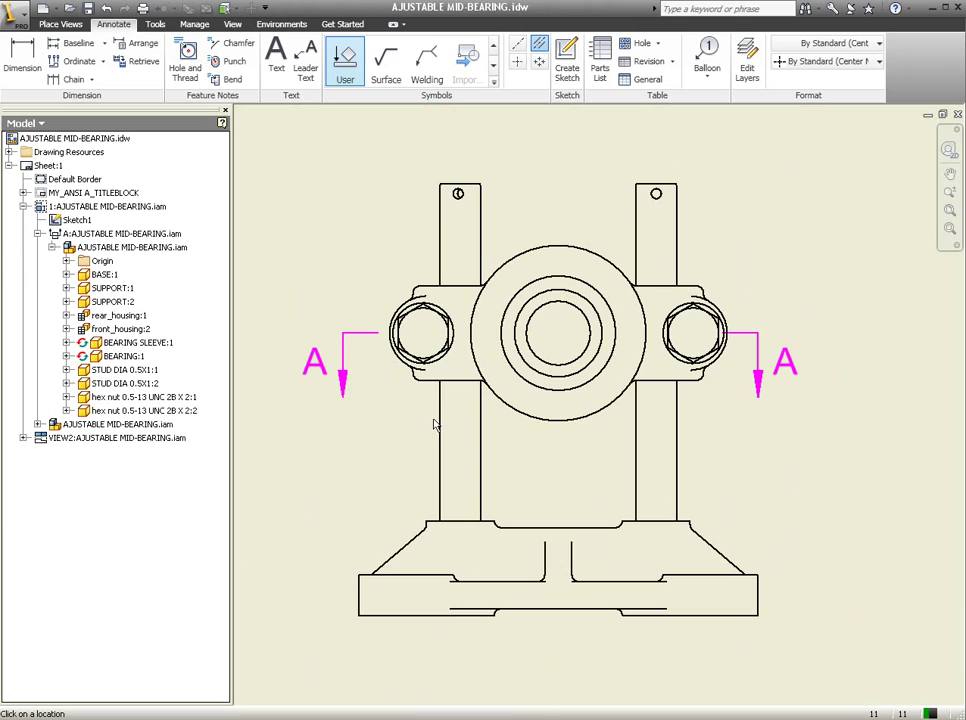
left_click(440, 418)
left_click(481, 428)
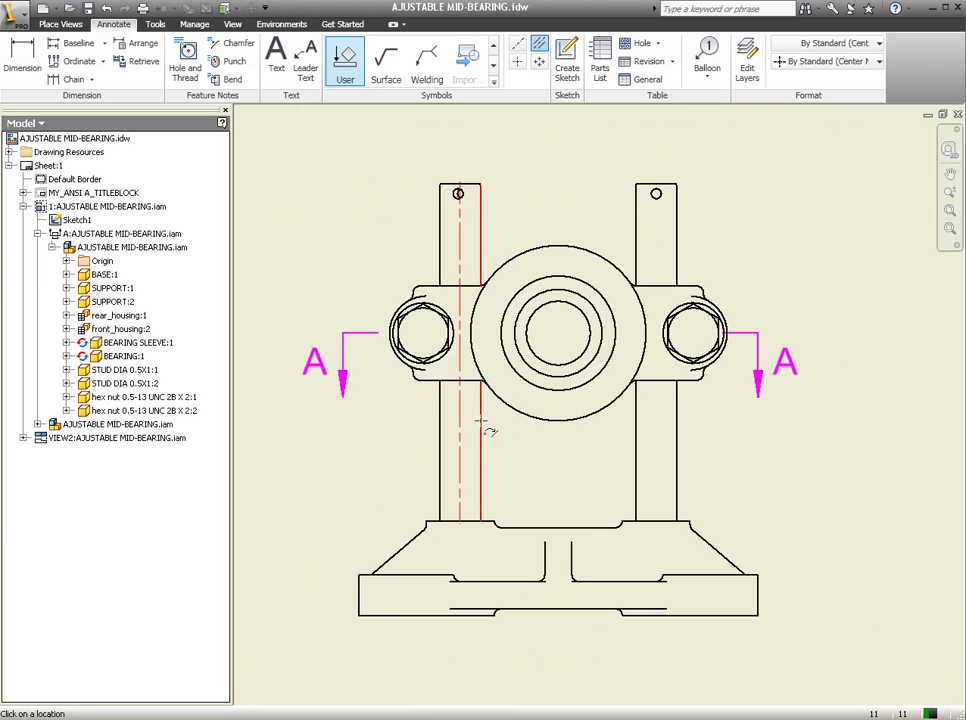
key("Escape")
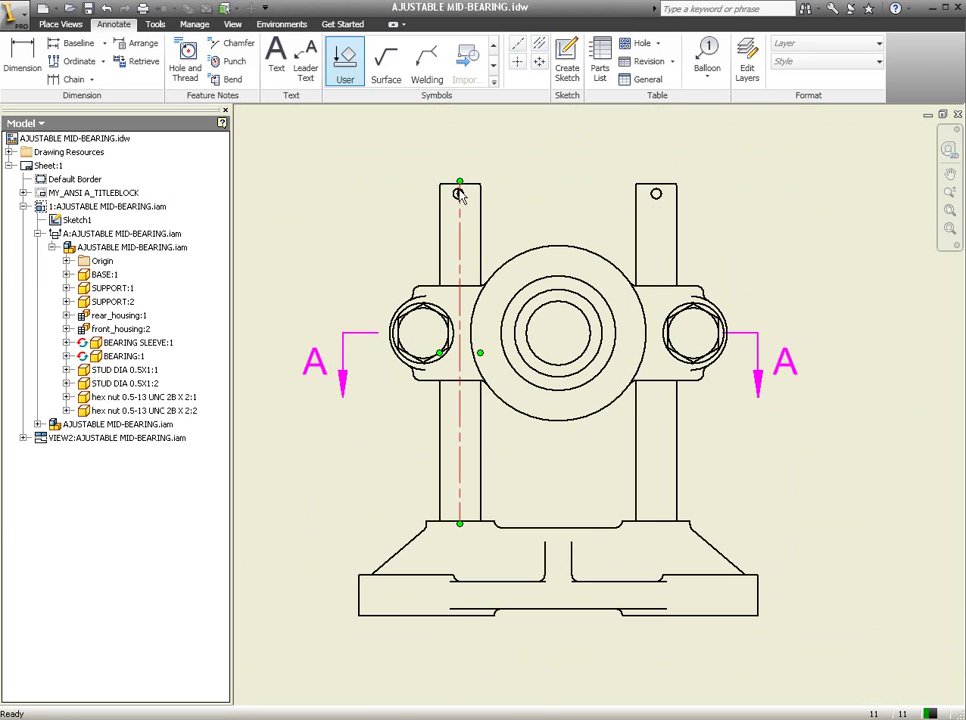
left_click_drag(460, 174, 460, 165)
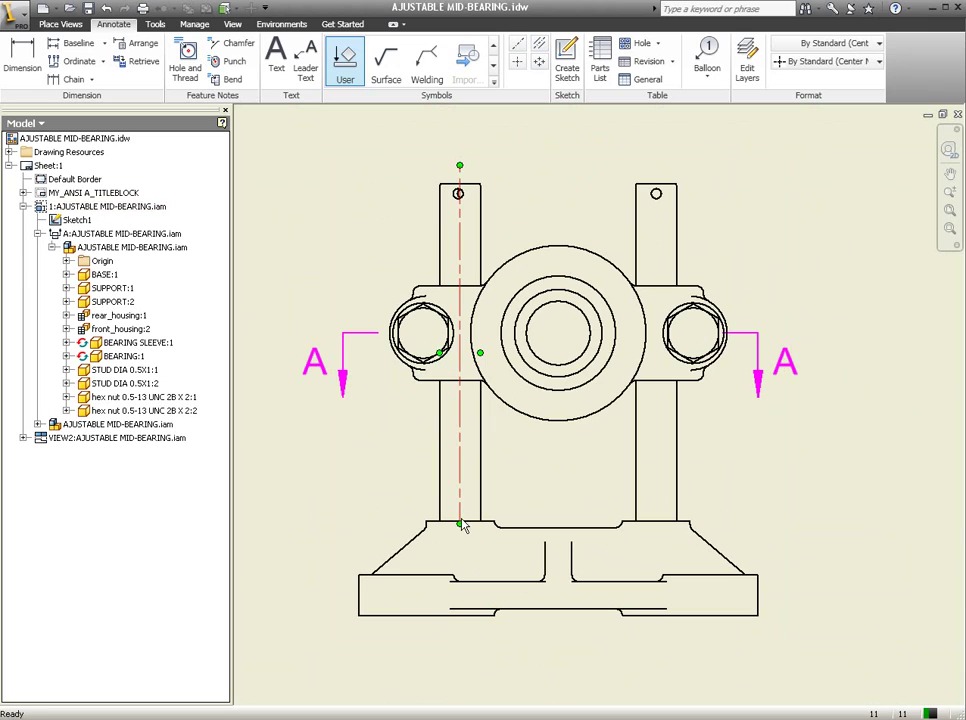
left_click_drag(469, 626, 469, 627)
left_click(556, 481)
Step: Add a bisector centerline to the right support, stretched above its top and below the base
left_click(539, 44)
left_click(636, 229)
left_click(675, 223)
key("Escape")
left_click(657, 220)
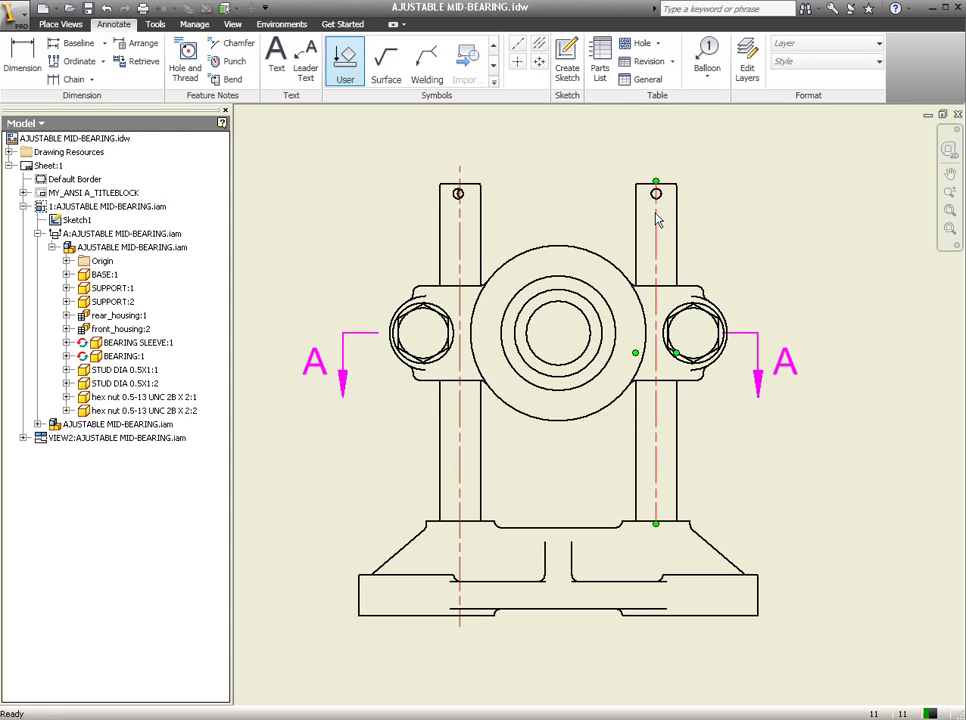
left_click_drag(656, 181, 656, 168)
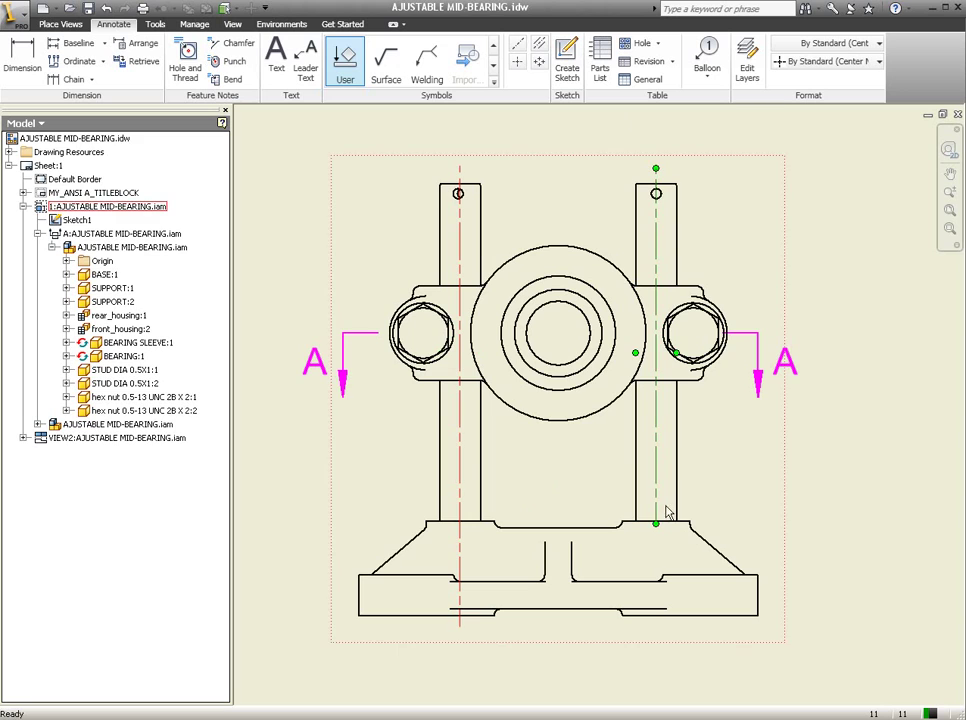
left_click(694, 640)
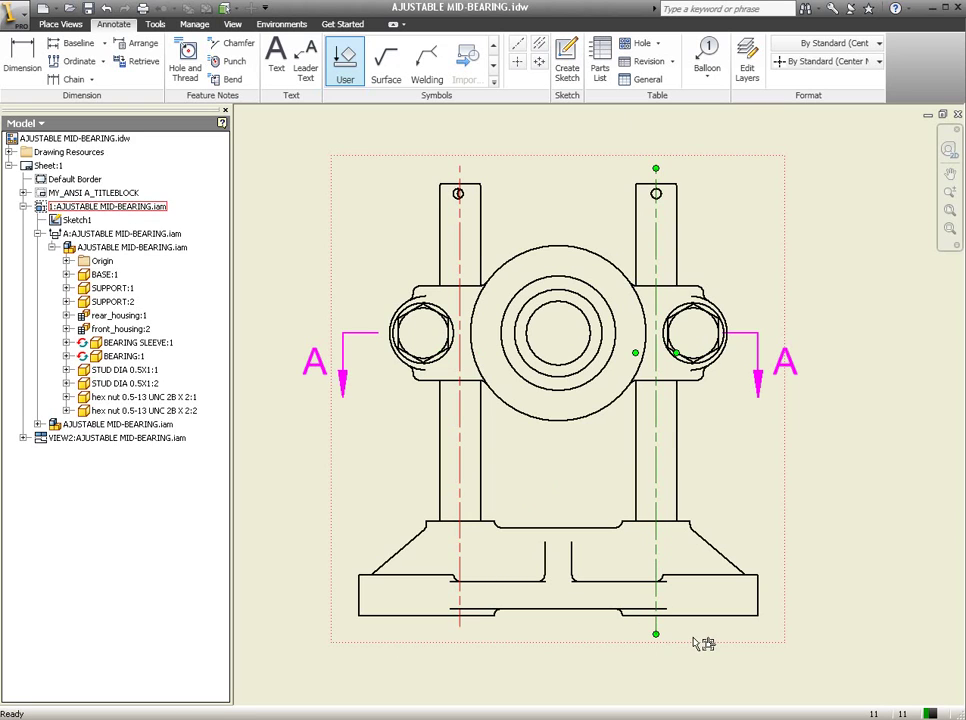
middle_click_drag(578, 610, 510, 594)
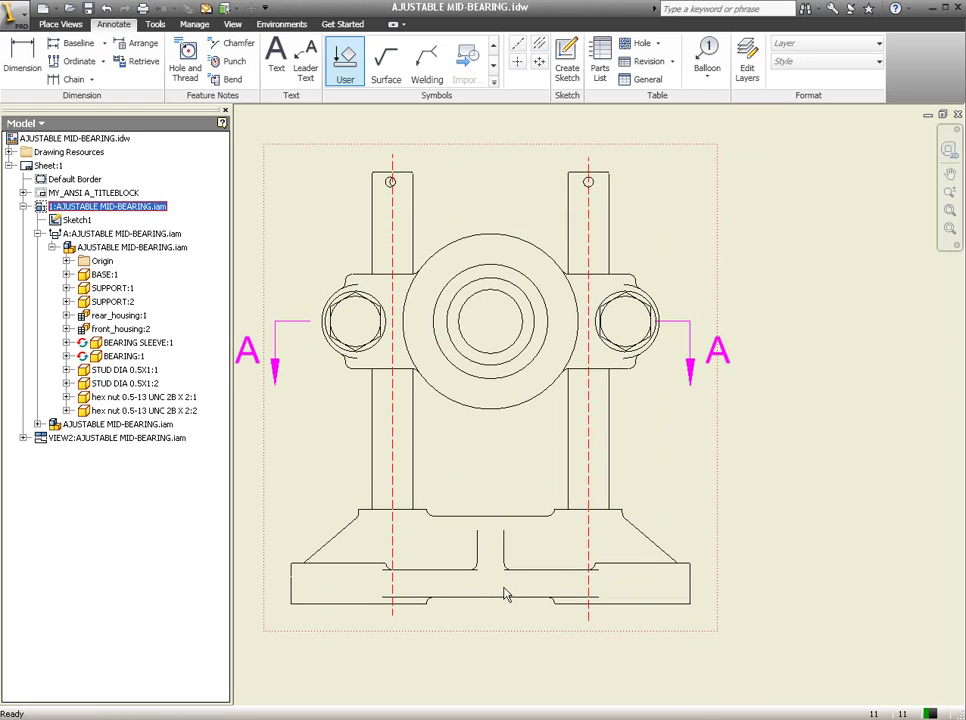
middle_click_drag(497, 521, 557, 554)
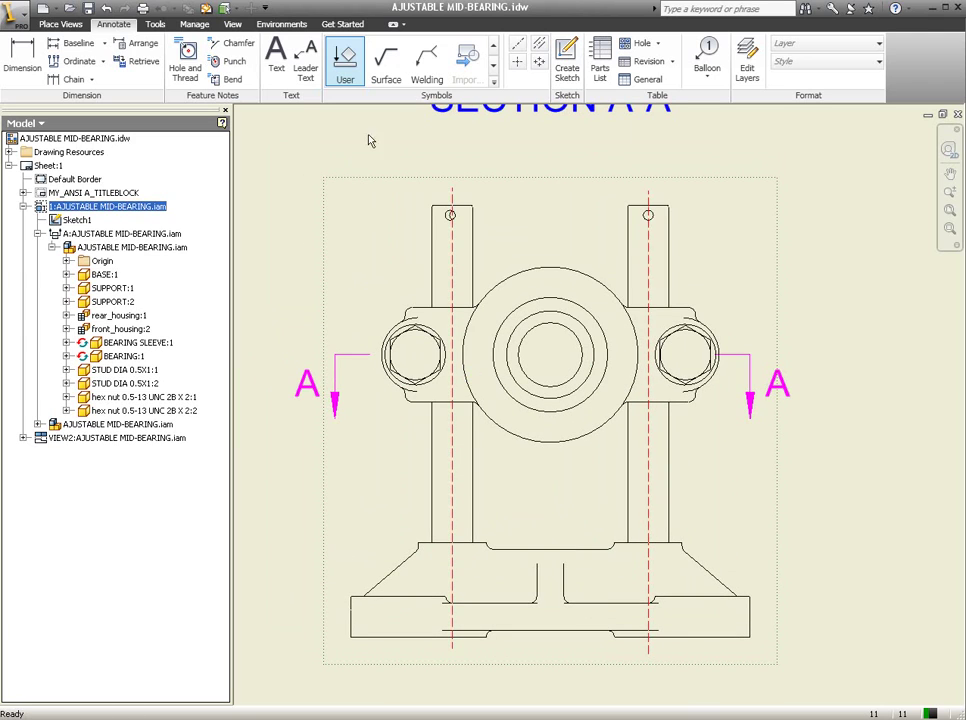
Step: Place a center mark on the right bolt circle of the front view
left_click(517, 63)
scroll(432, 272, "up", 3)
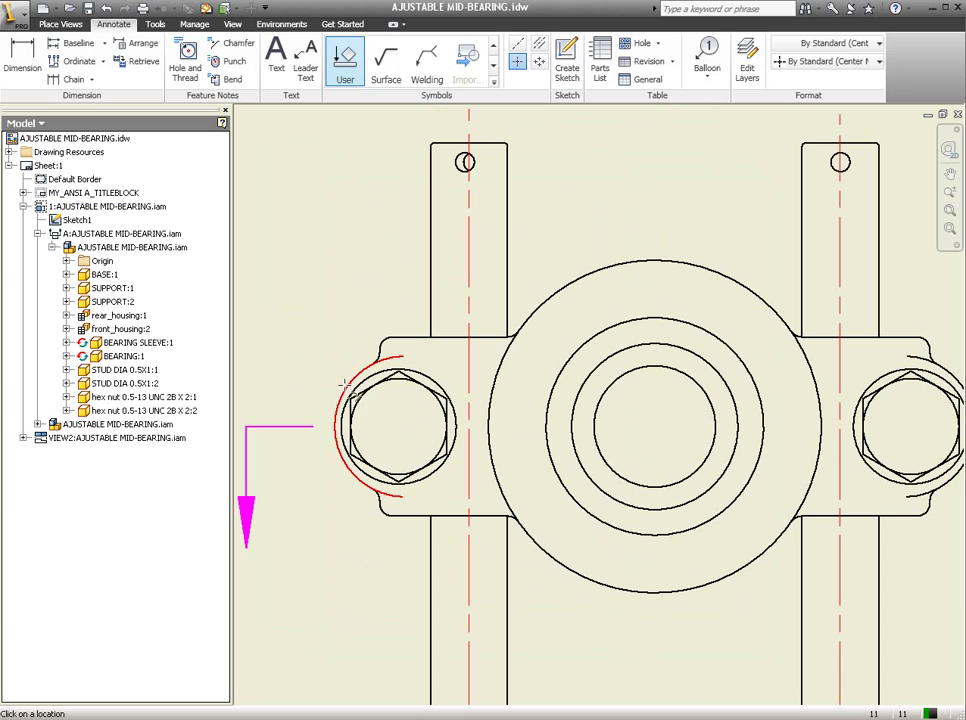
middle_click_drag(355, 341, 267, 286)
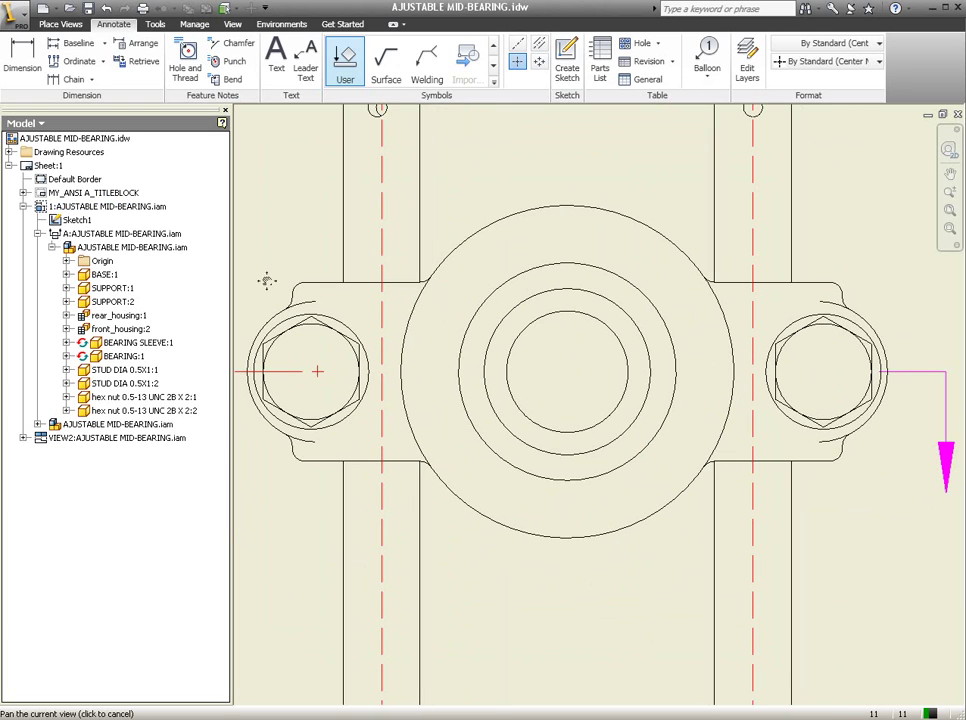
left_click(888, 355)
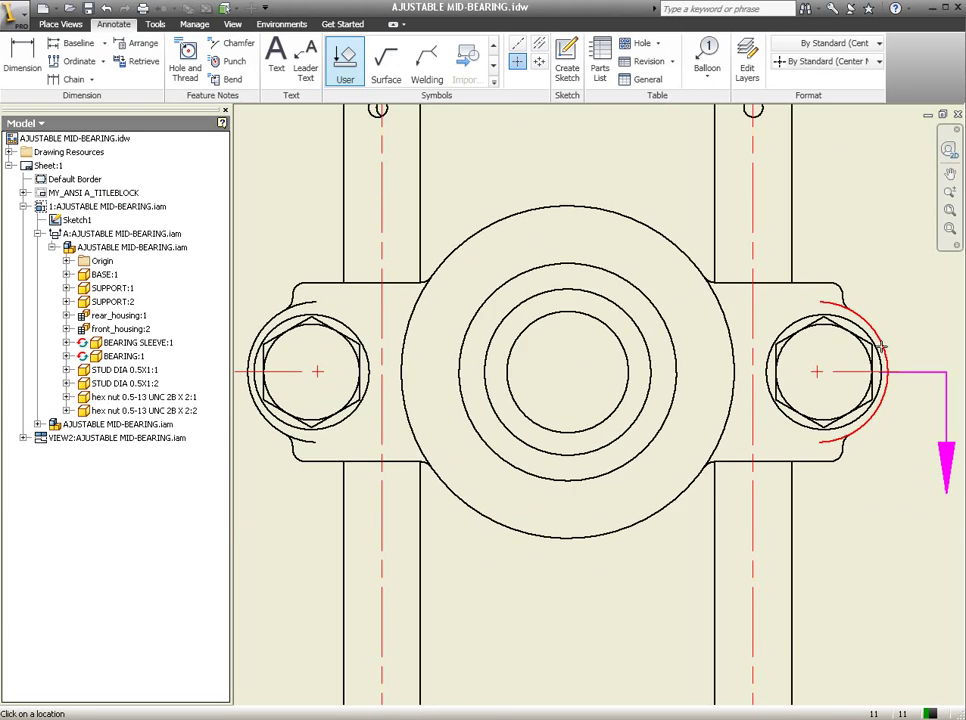
key("Return")
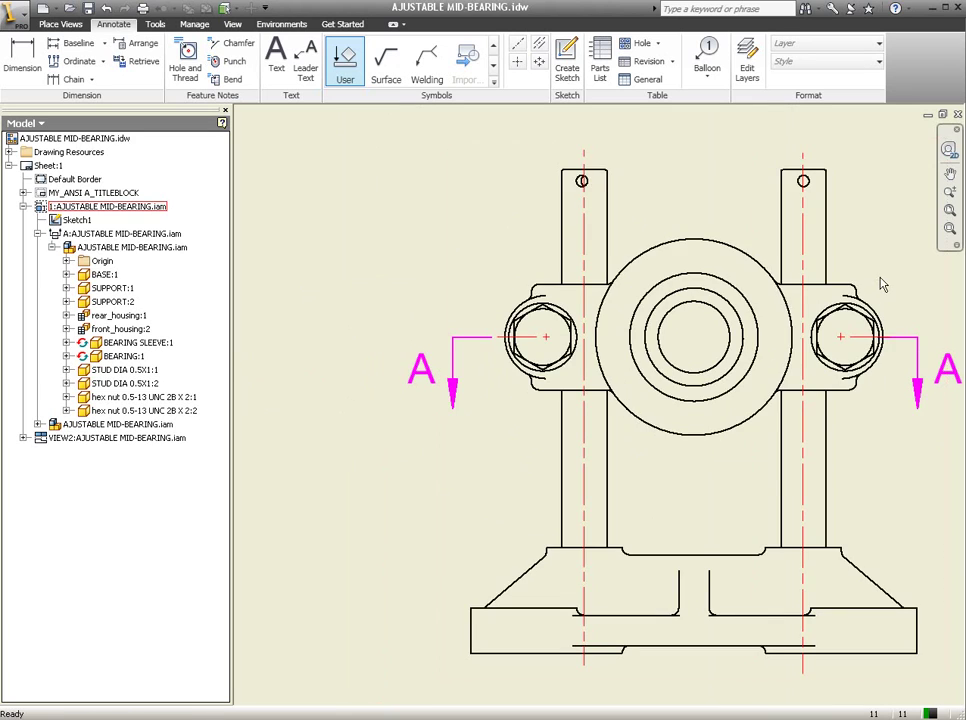
Step: Move the anchor point to the right hole centre and center-mark the left bolt circle
middle_click_drag(875, 295, 833, 321)
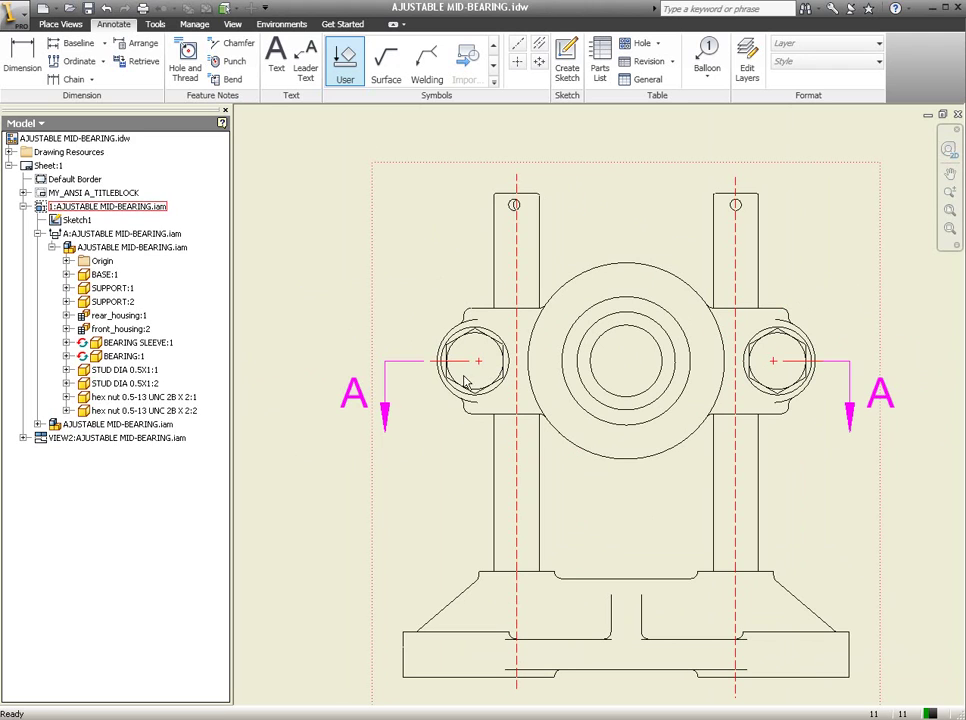
left_click_drag(474, 377, 781, 368)
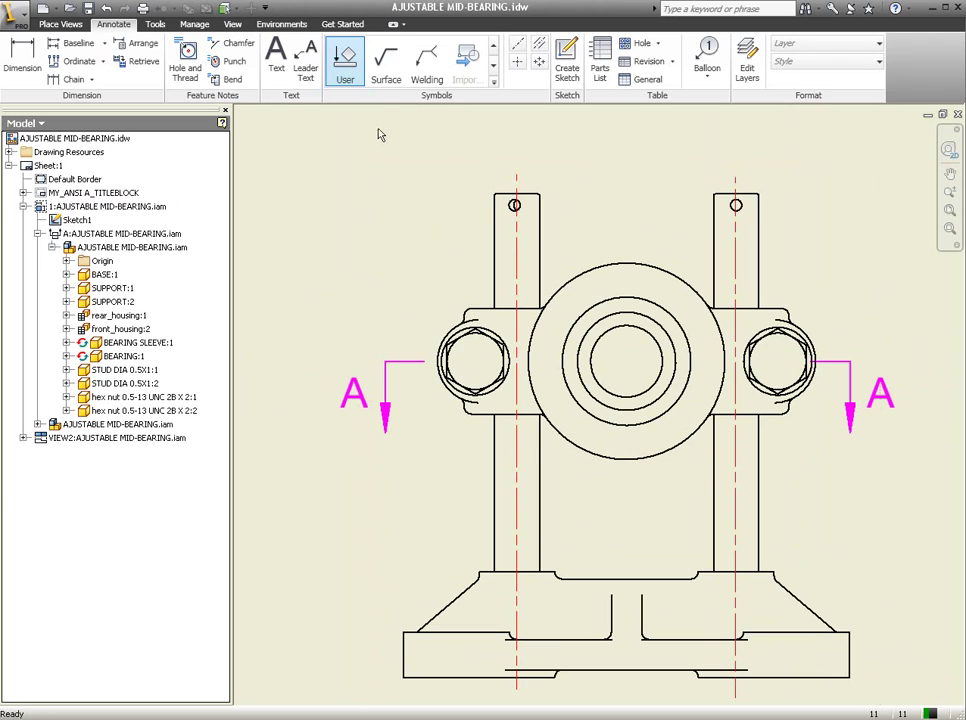
left_click(517, 61)
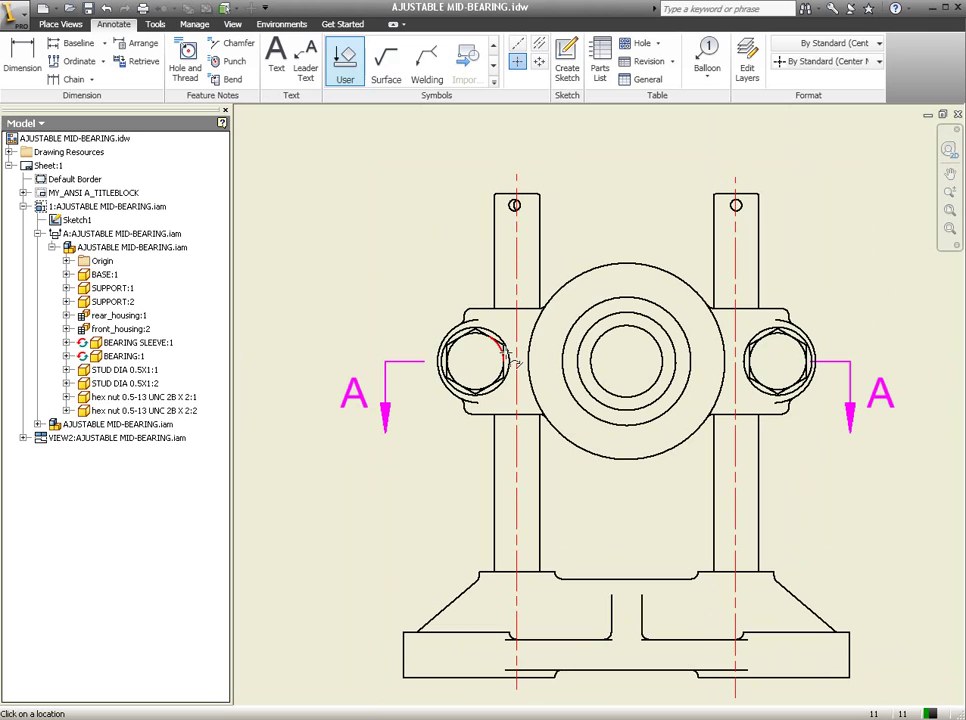
left_click(513, 357)
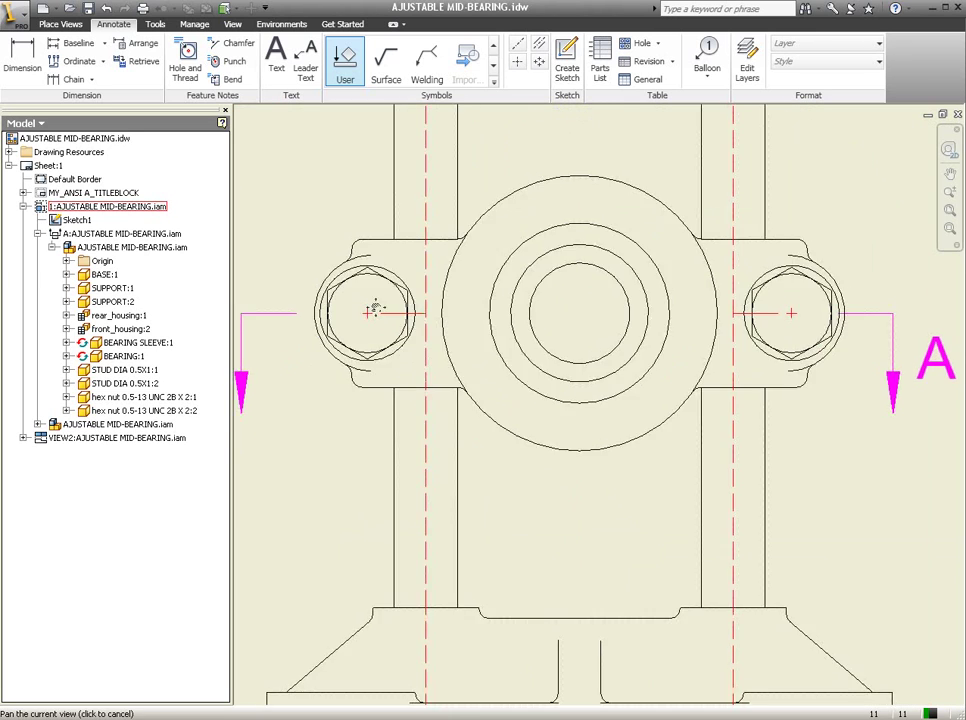
Step: Stretch the left center mark's arms outward to the left, upward and downward
scroll(366, 307, "up", 5)
left_click(548, 360)
left_click_drag(530, 346, 324, 346)
left_click_drag(547, 329, 556, 137)
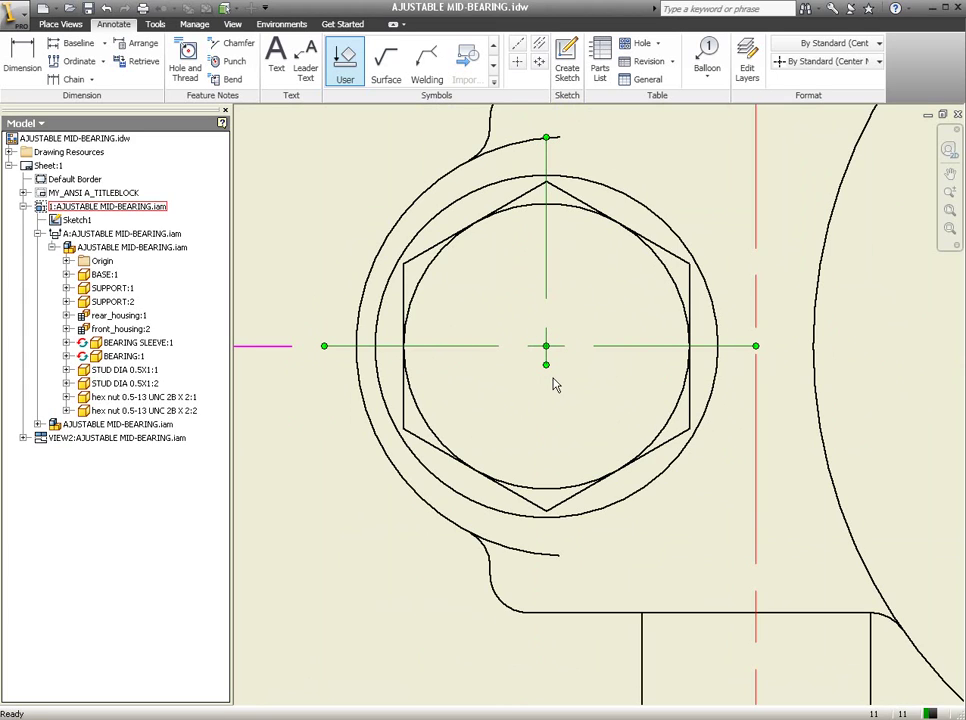
left_click_drag(546, 365, 547, 588)
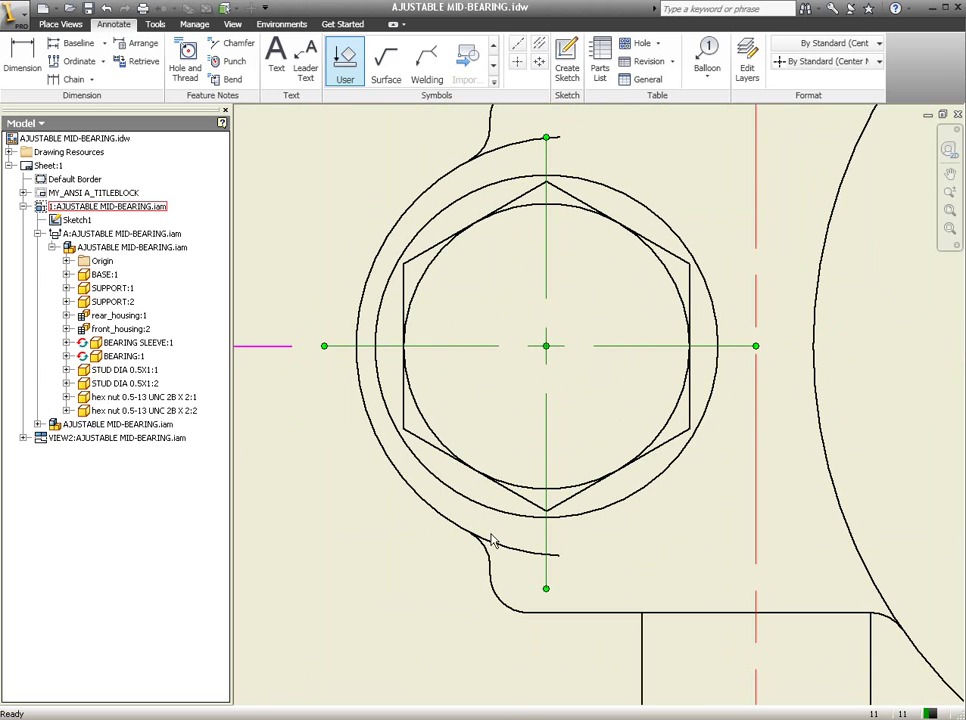
Step: Extend the right nut's center mark downward and its right arm past the nut outline
scroll(490, 540, "down", 1)
left_click(416, 584)
scroll(502, 578, "down", 2)
scroll(565, 512, "down", 1)
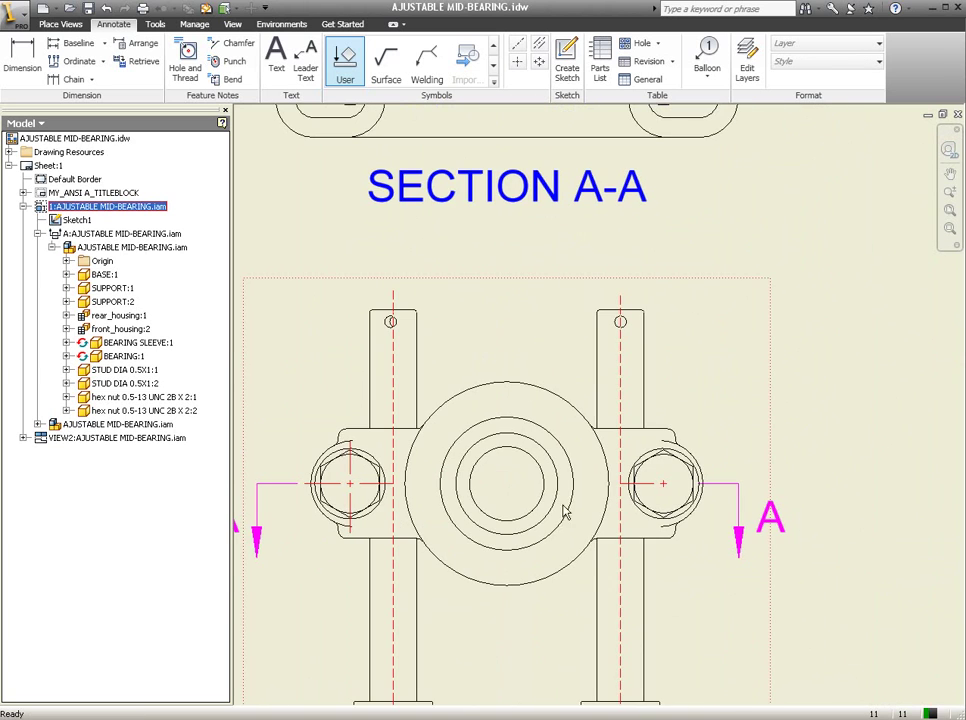
scroll(695, 488, "up", 2)
left_click(629, 479)
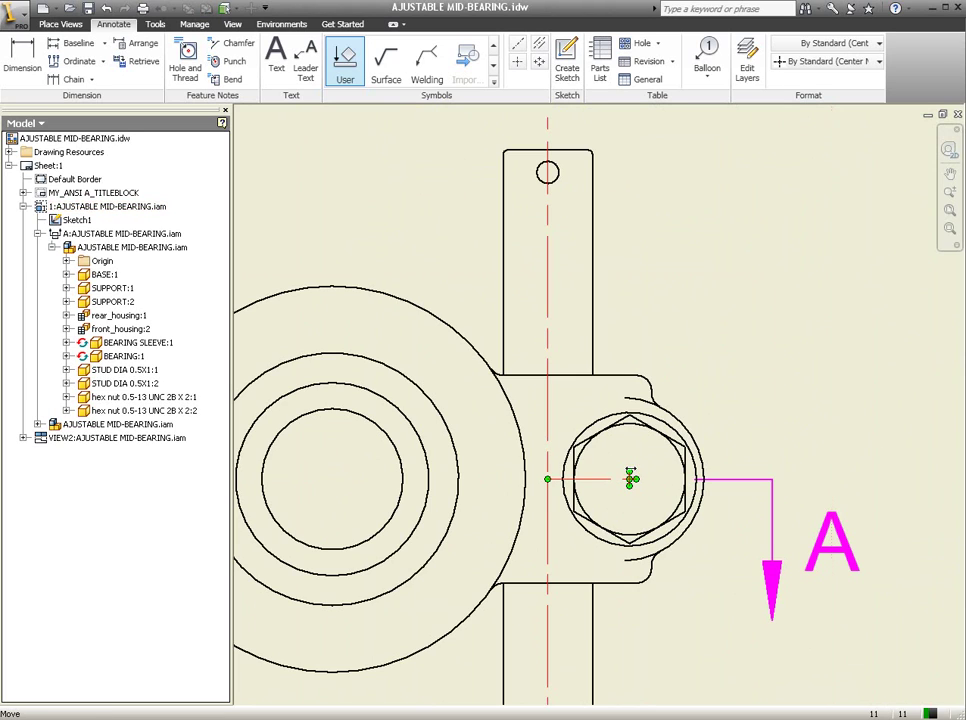
left_click(626, 366)
left_click_drag(633, 493, 629, 580)
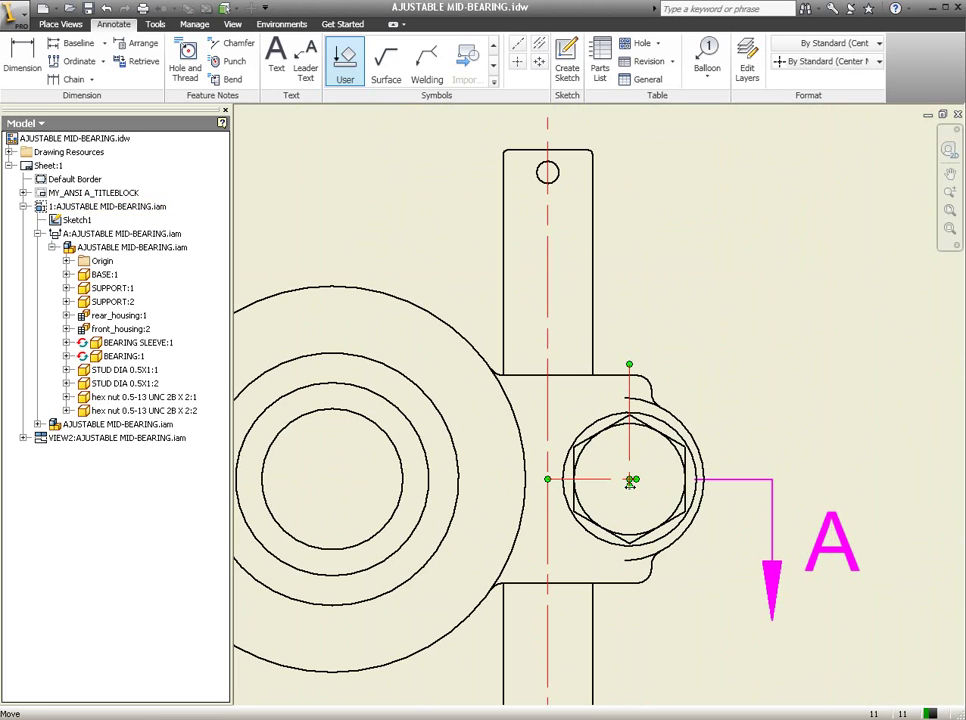
left_click(630, 580)
left_click_drag(698, 479, 743, 481)
left_click(731, 480)
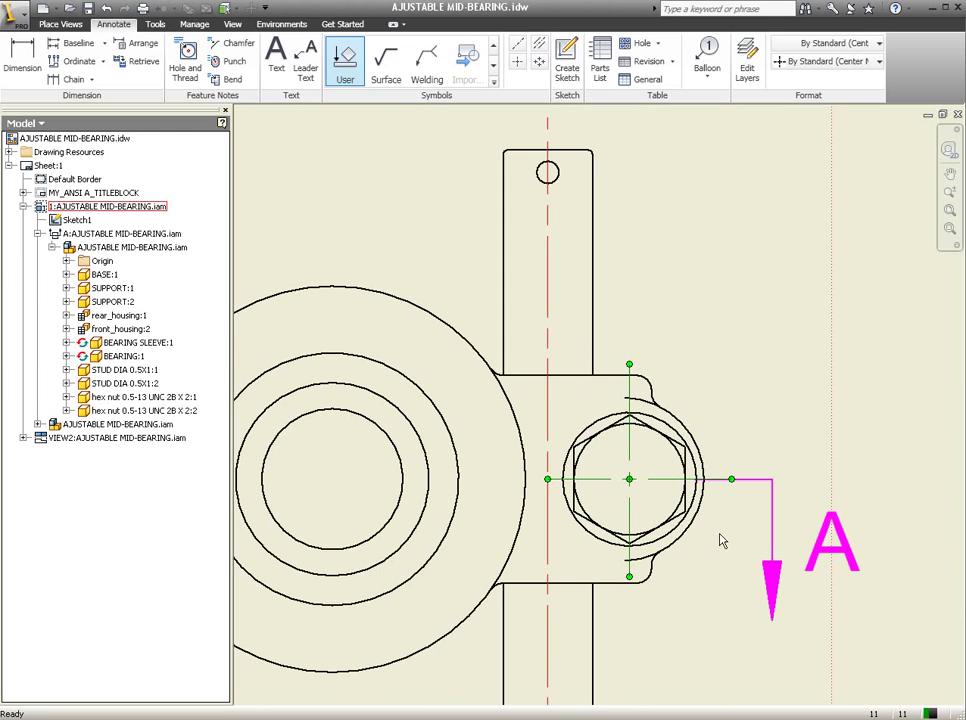
Step: Zoom out and pan to bring SECTION A-A and the front view into view
scroll(714, 373, "down", 2)
scroll(714, 388, "down", 2)
scroll(726, 383, "down", 2)
left_click_drag(726, 383, 712, 481)
left_click_drag(724, 338, 716, 496)
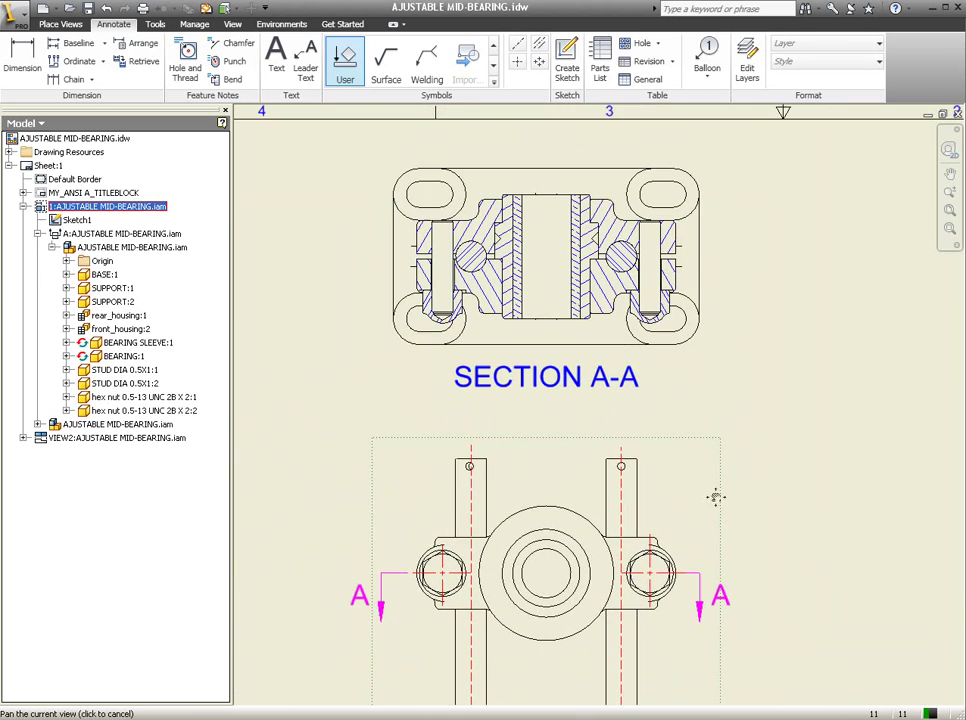
left_click_drag(712, 372, 708, 515)
key("Escape")
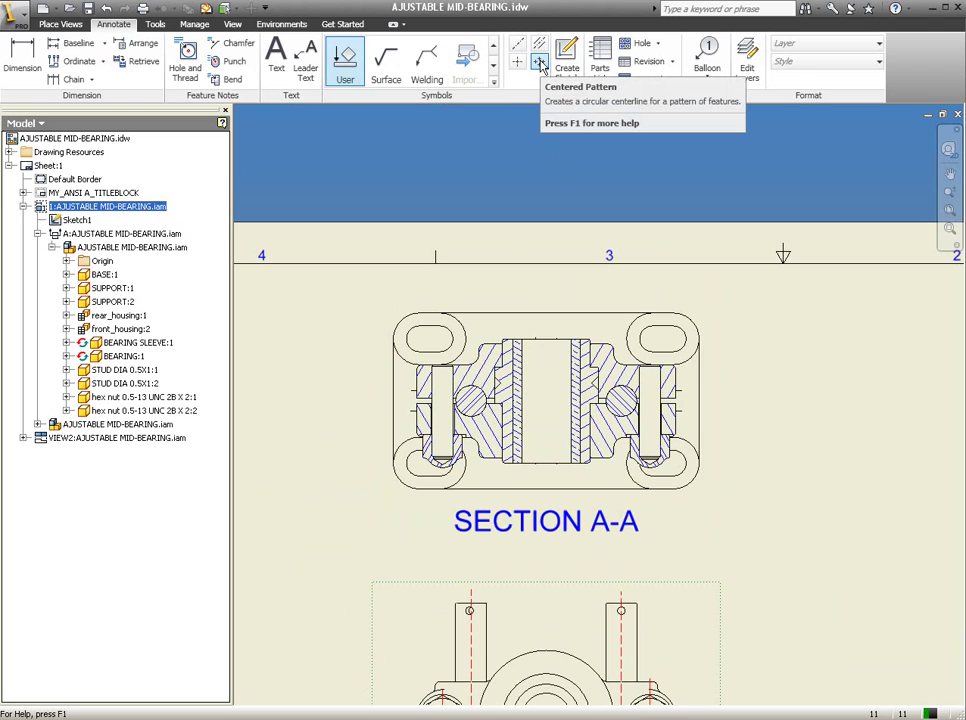
left_click(540, 64)
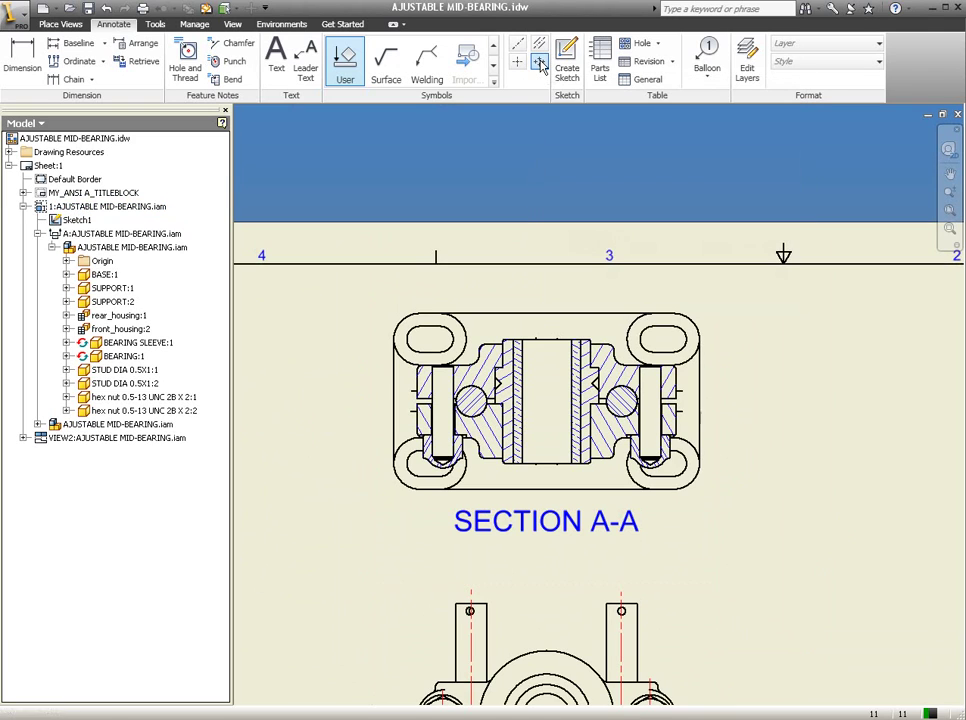
scroll(424, 346, "up", 3)
left_click(357, 343)
left_click(522, 342)
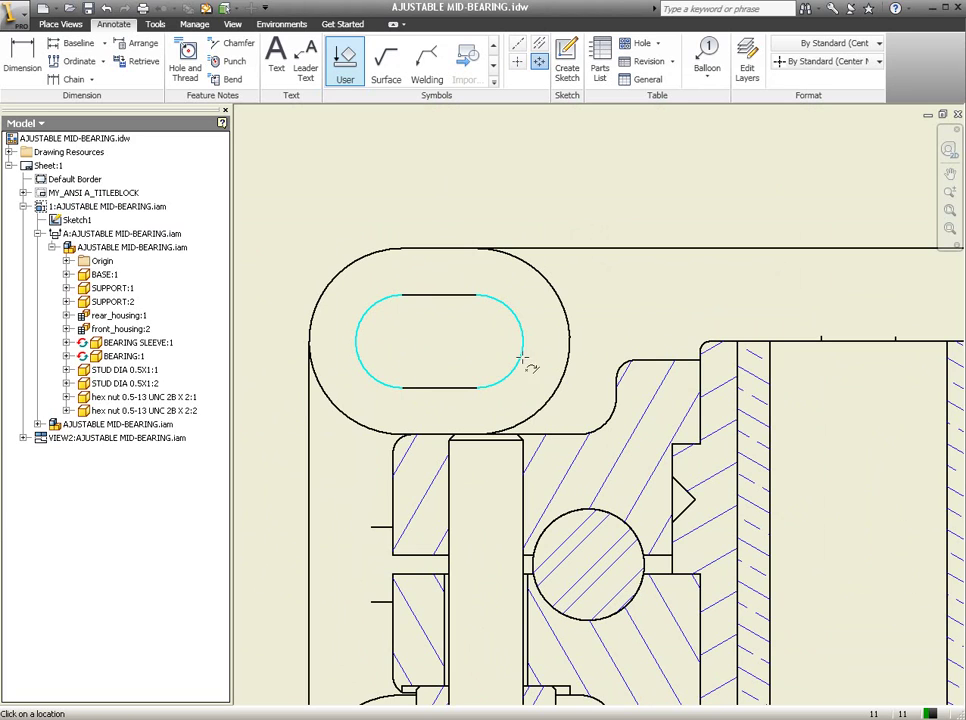
scroll(459, 342, "down", 3)
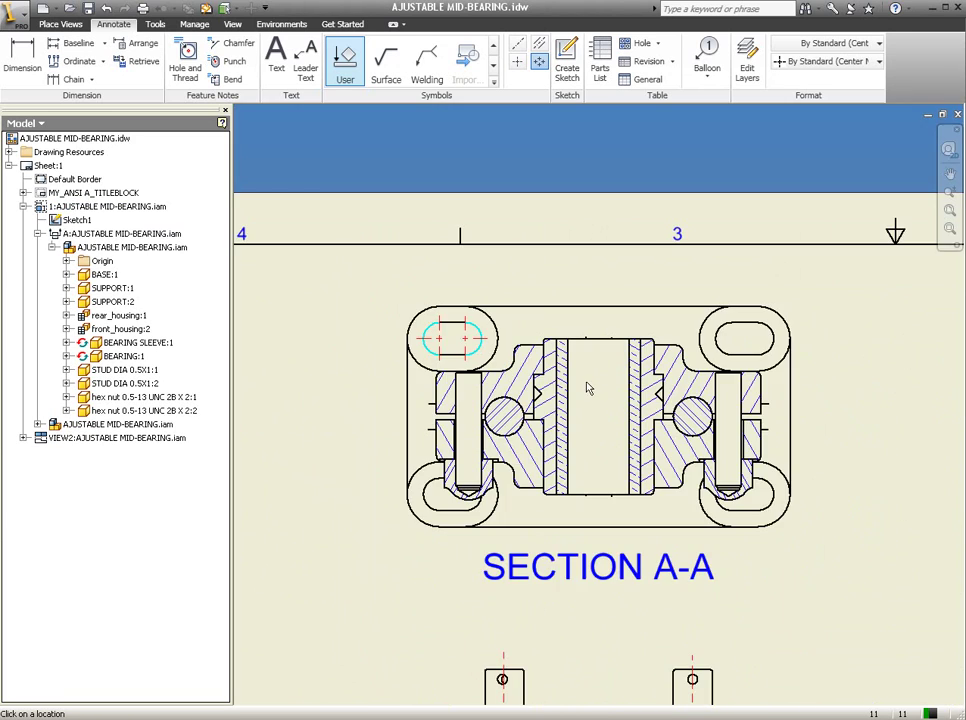
scroll(741, 342, "up", 2)
key("Escape")
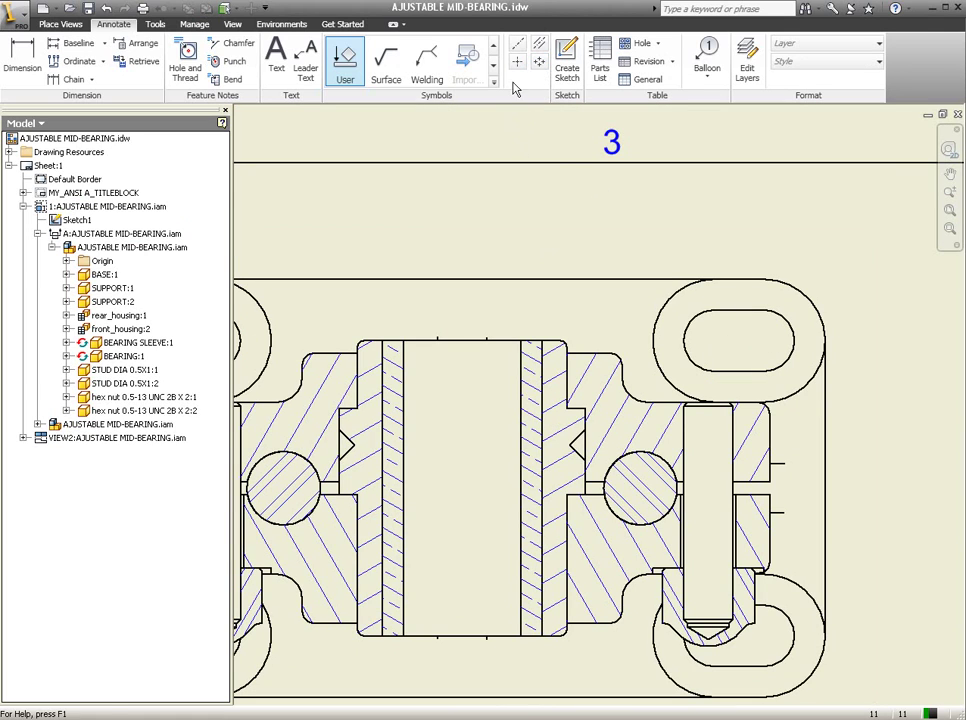
left_click(541, 64)
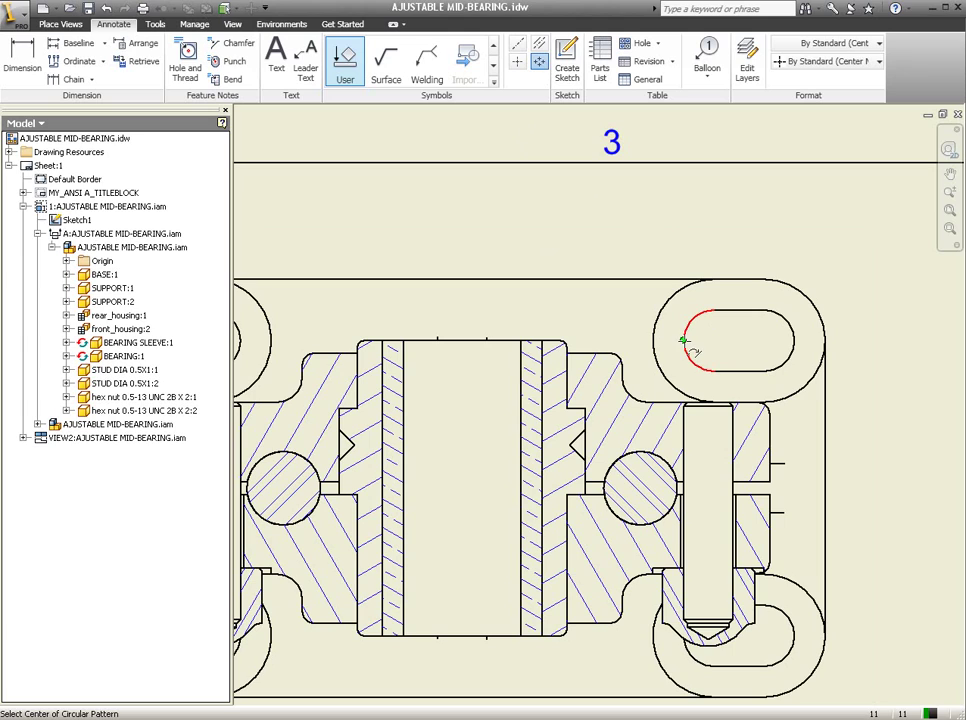
left_click(683, 342)
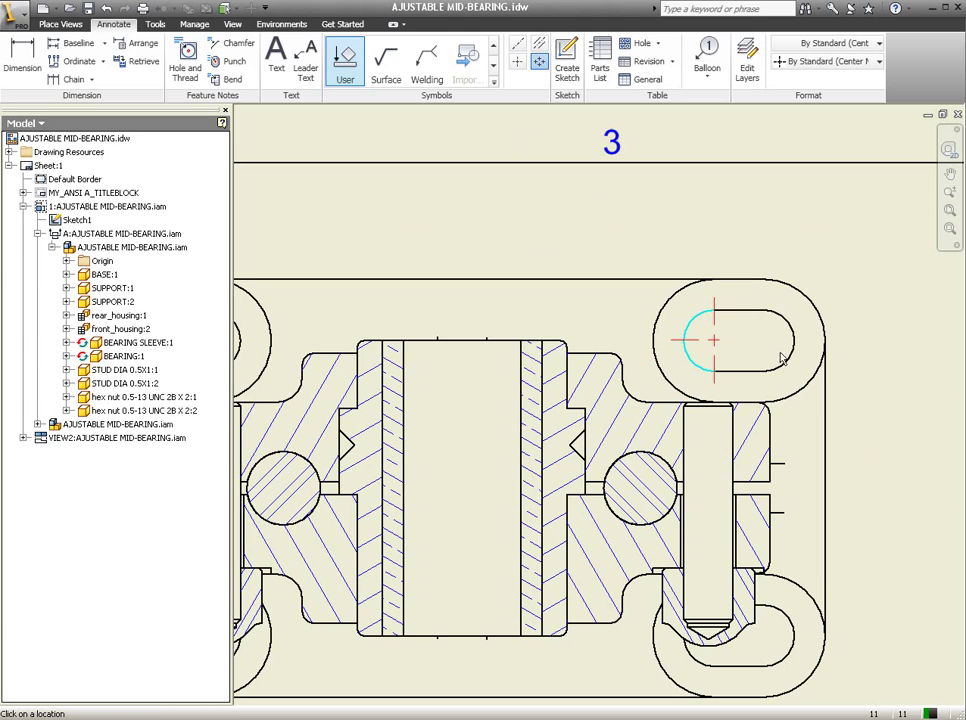
left_click(797, 348)
key("Escape")
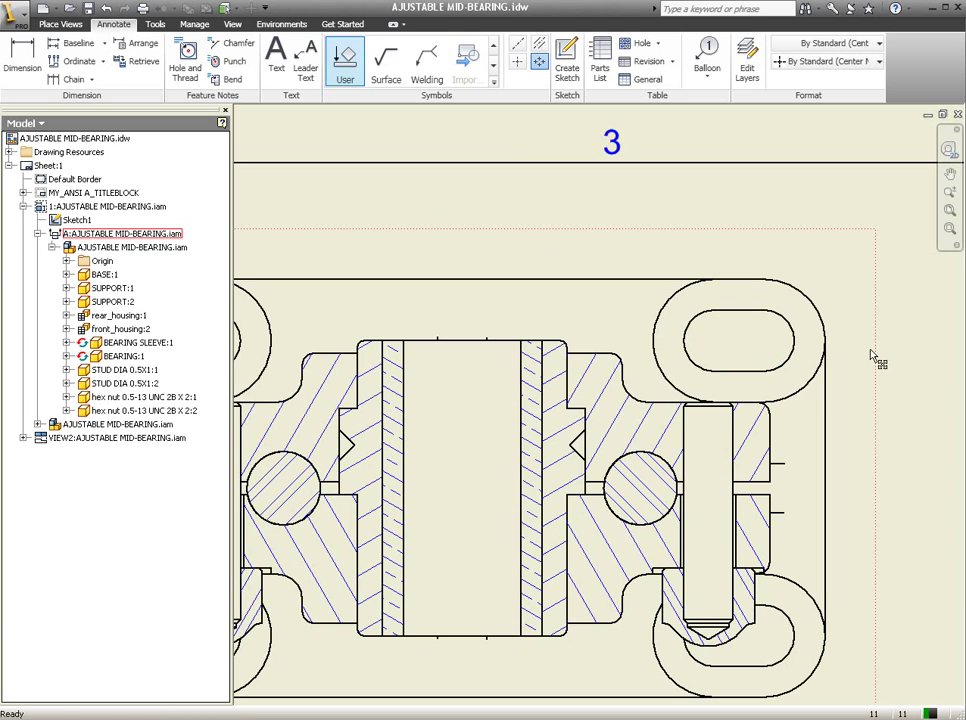
left_click(541, 64)
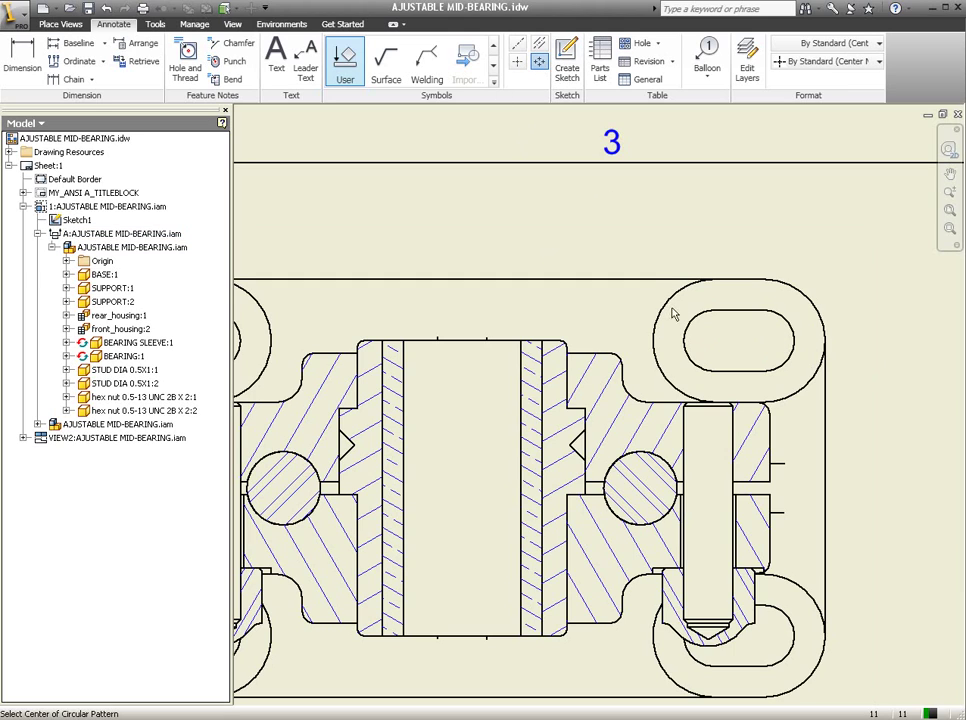
left_click(686, 332)
left_click(788, 330)
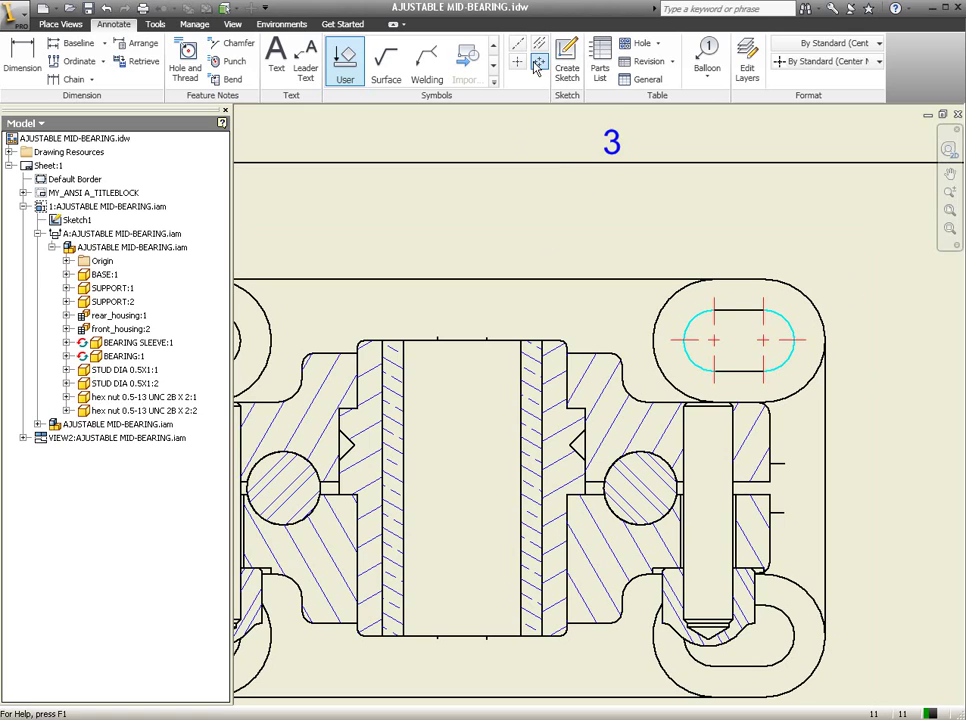
key("Return")
left_click(688, 331)
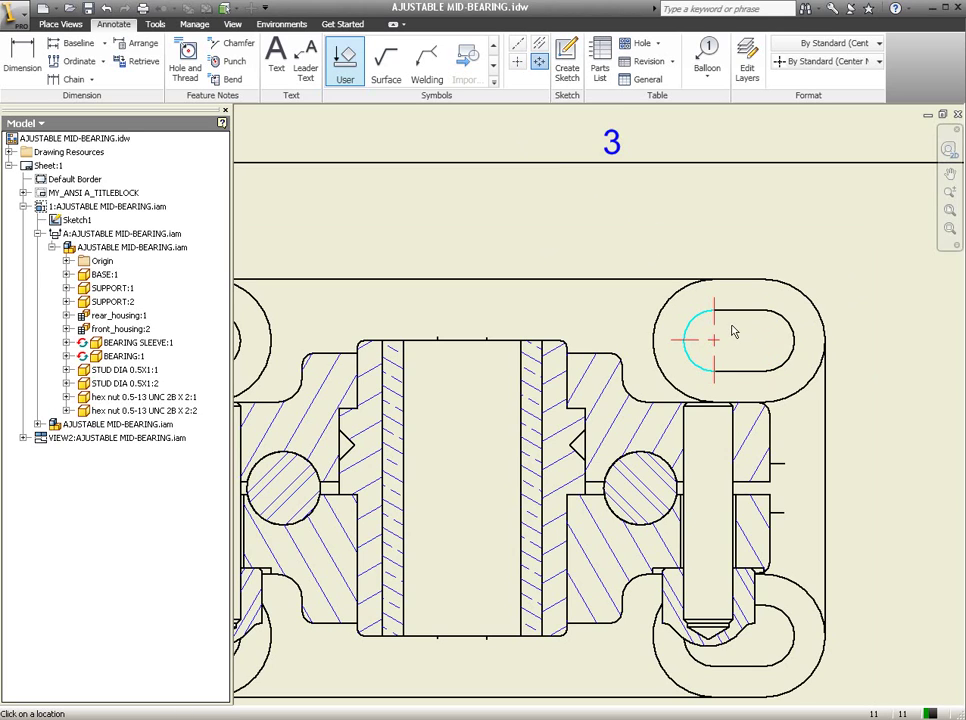
left_click(789, 330)
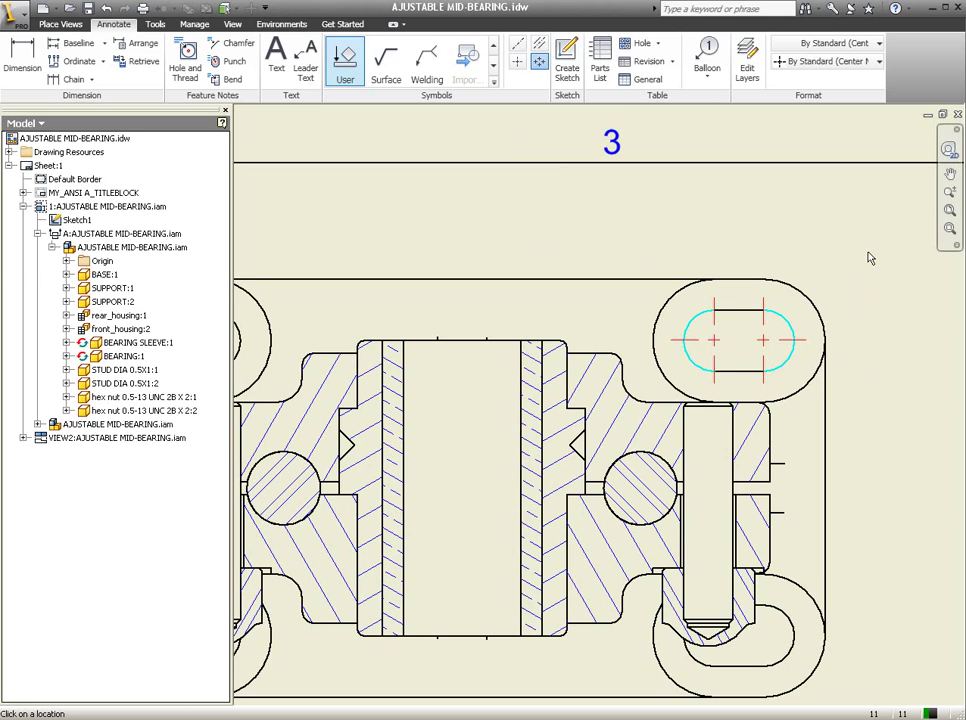
key("Escape")
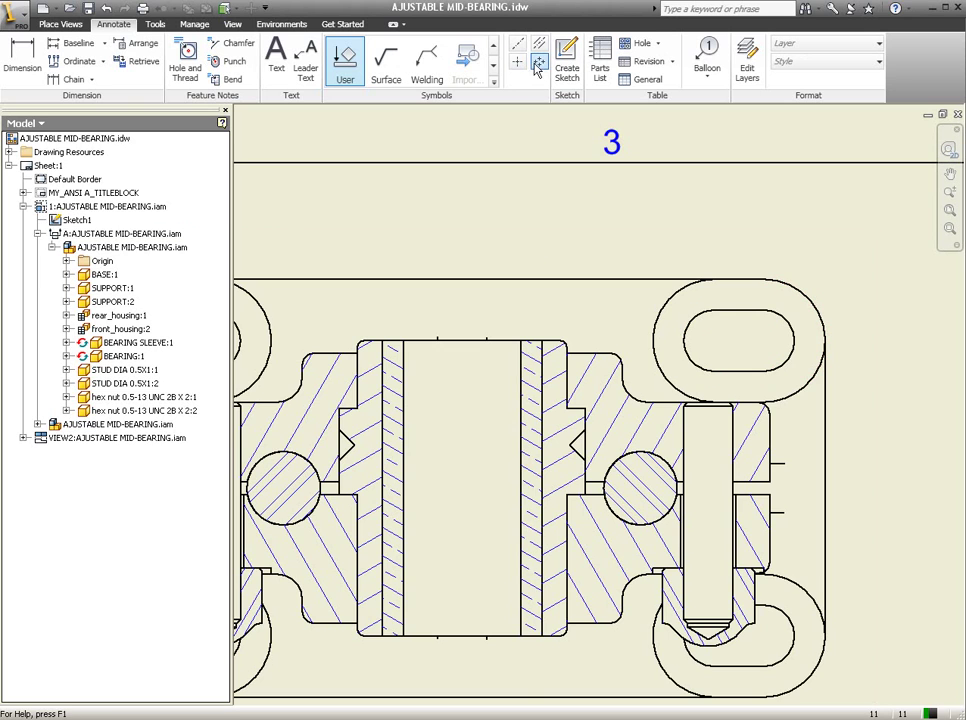
scroll(646, 196, "up", 1)
Step: Center-mark both arc ends of the top-left slot and stretch the marks' outer arms
scroll(686, 262, "down", 3)
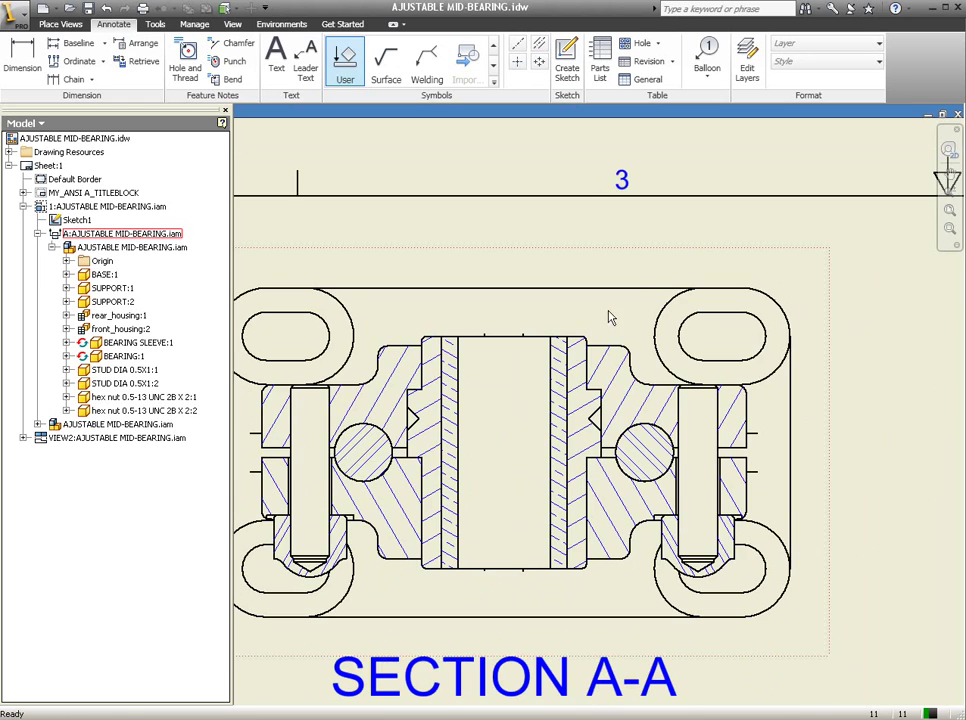
left_click(516, 62)
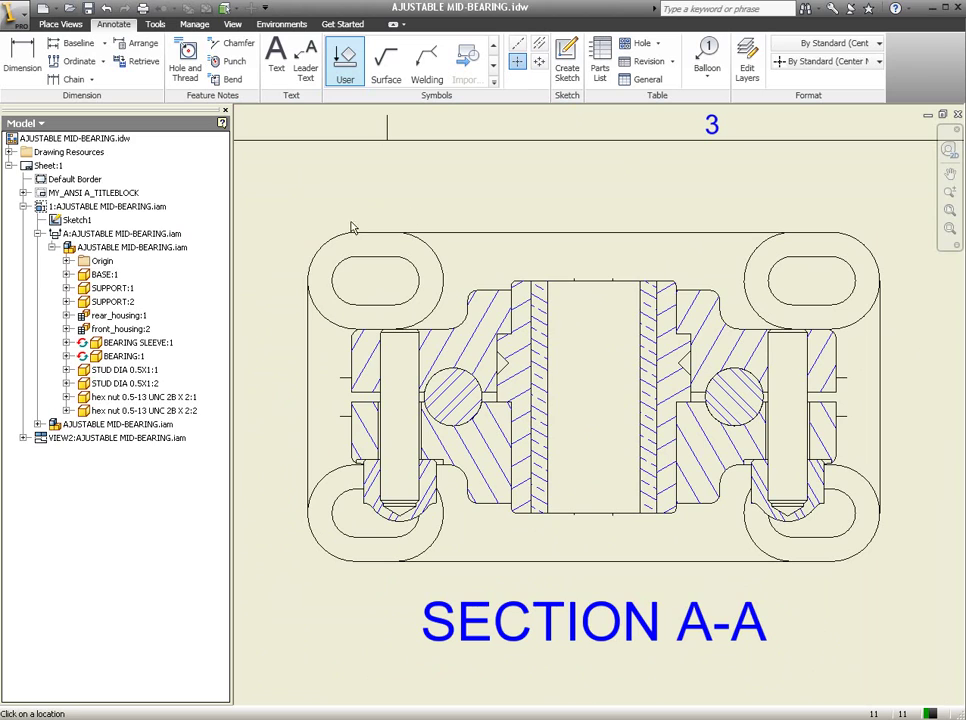
left_click(341, 278)
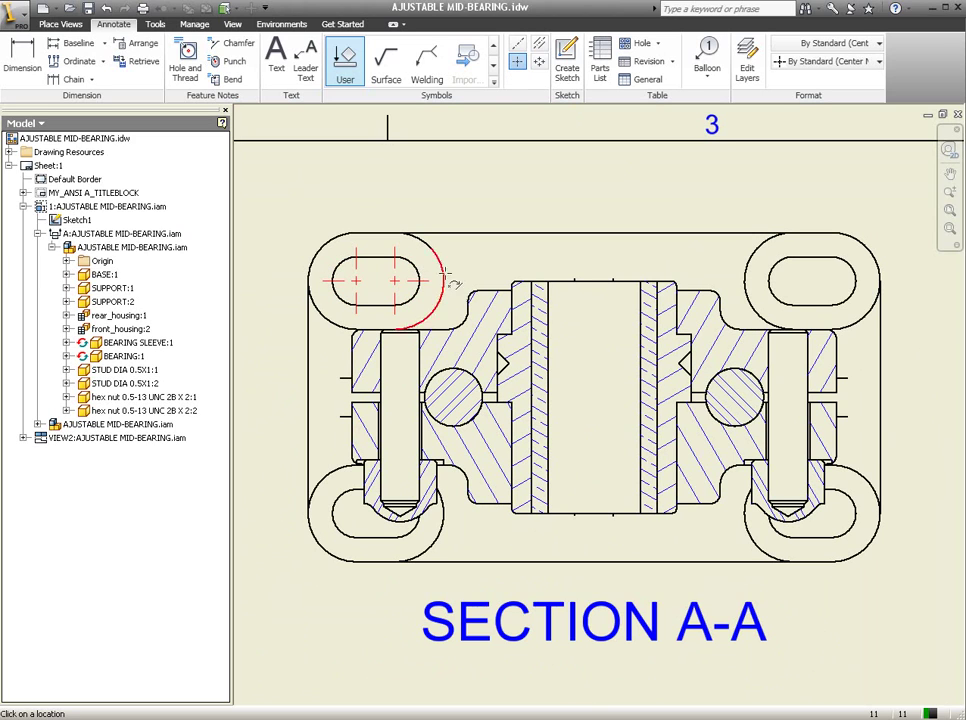
key("Escape")
left_click(394, 281)
left_click_drag(430, 281, 471, 281)
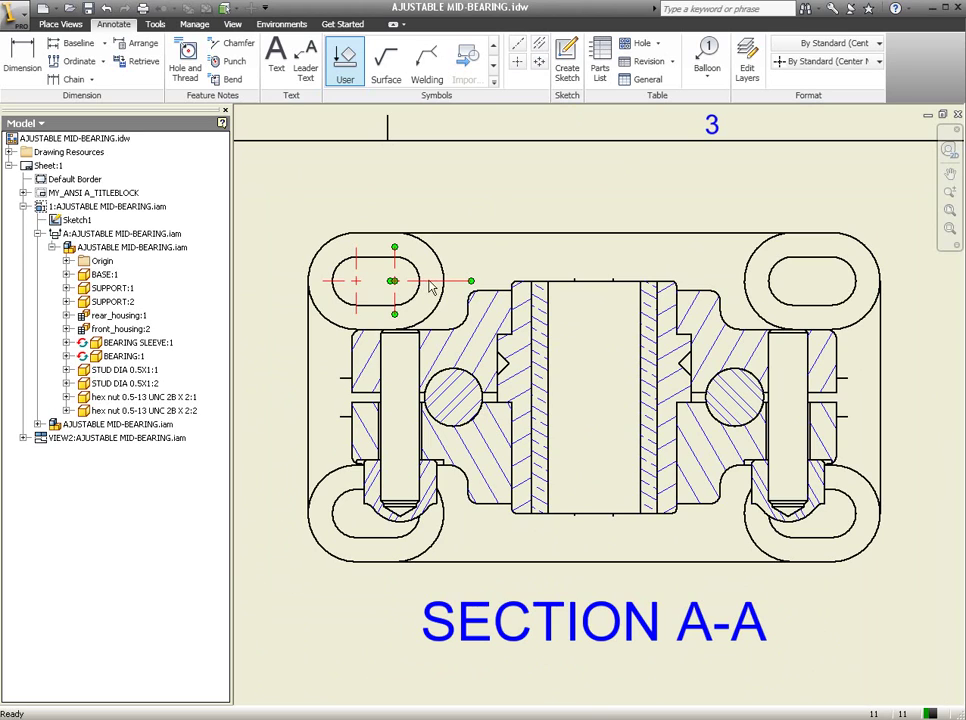
left_click(322, 281, "ctrl")
left_click_drag(322, 281, 296, 281)
left_click_drag(356, 246, 356, 218)
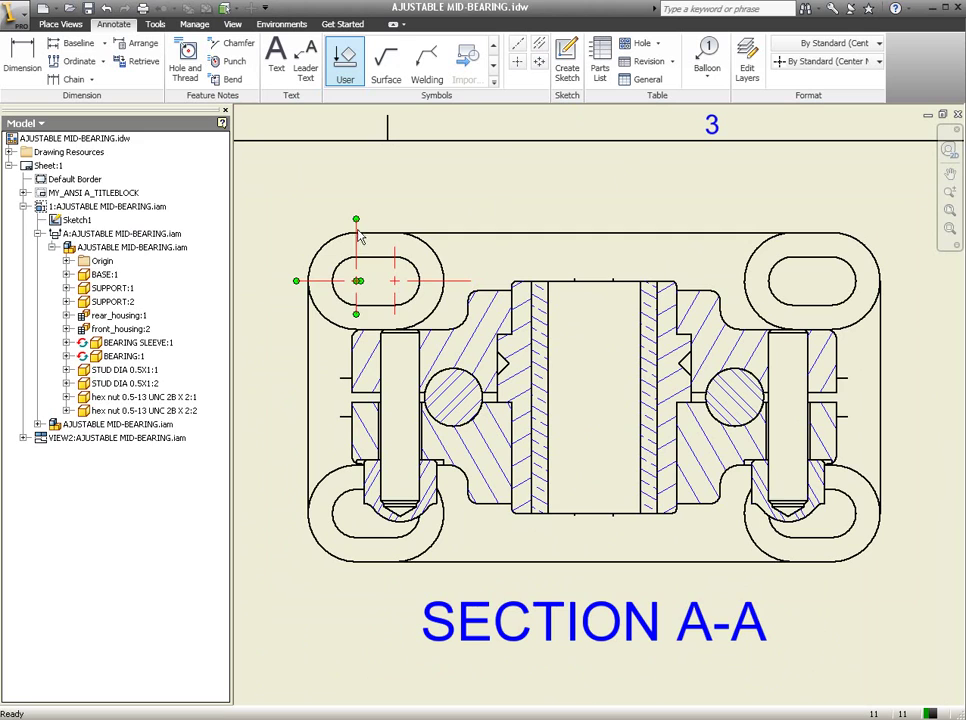
Step: Set the length of the left centre mark's horizontal arm
left_click(354, 341)
scroll(370, 290, "down", 2)
scroll(362, 280, "up", 6)
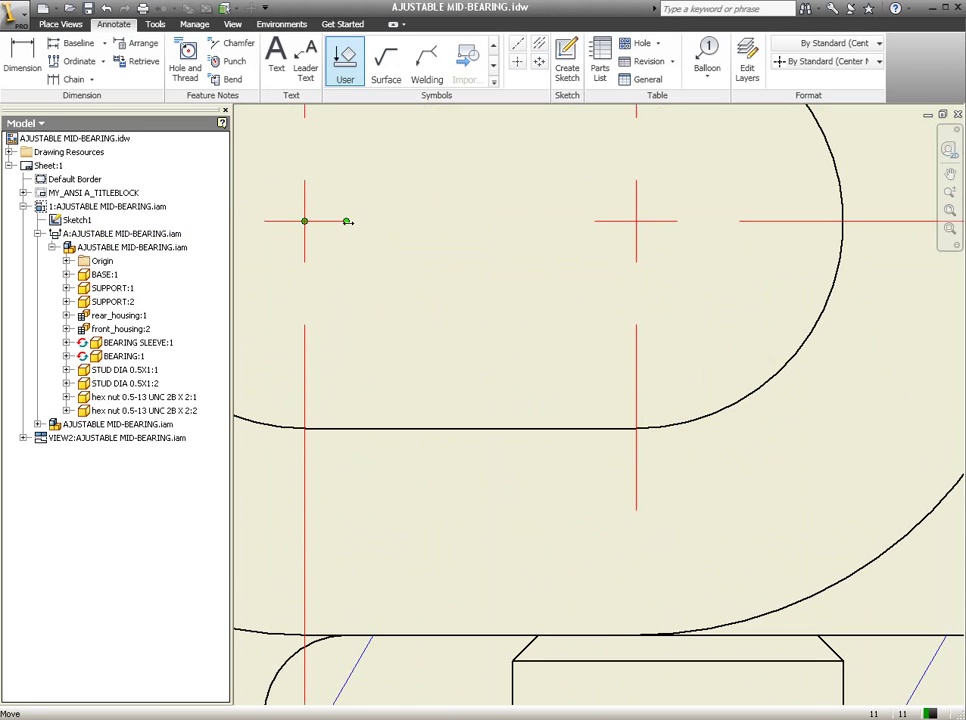
left_click(542, 236)
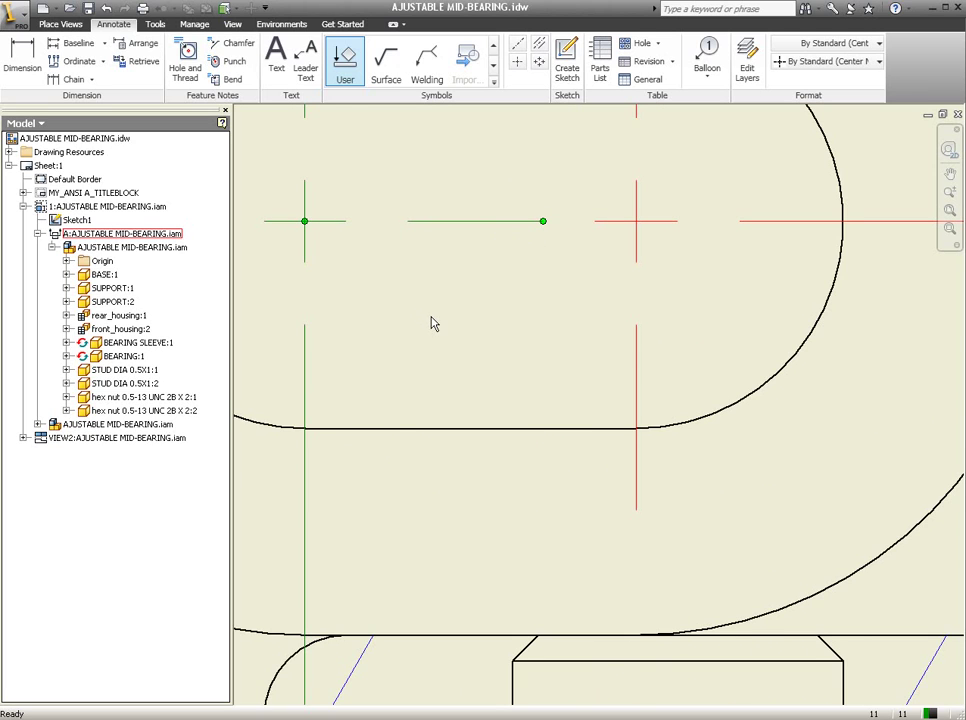
scroll(432, 323, "down", 5)
left_click(541, 179)
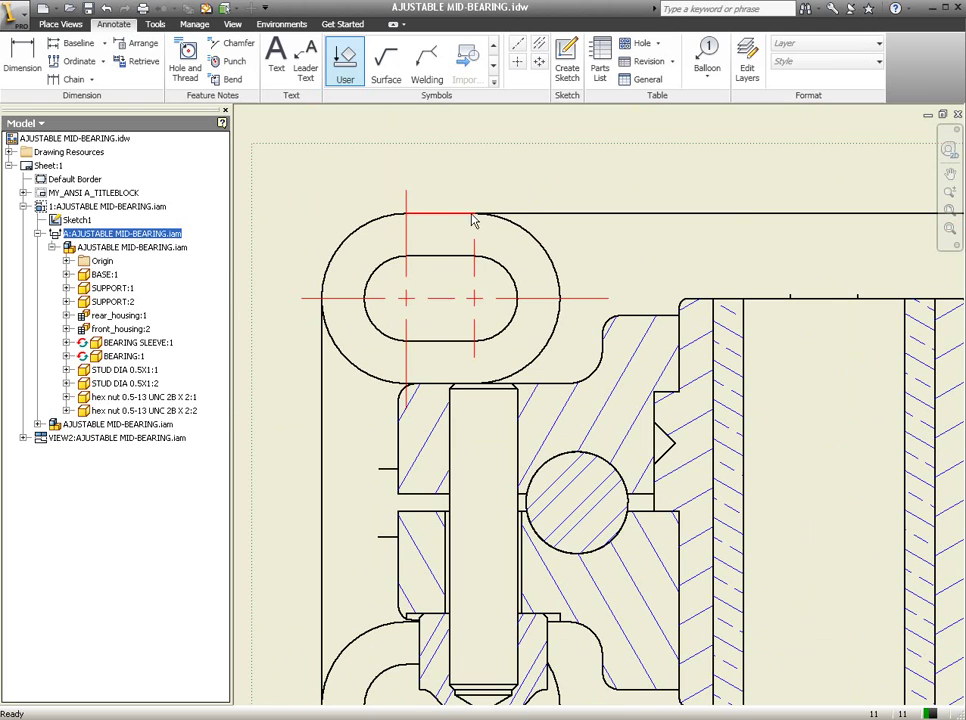
scroll(474, 221, "down", 4)
Step: Lengthen the left slot centre mark's vertical line above and below the slot
mouse_move(407, 257)
middle_mouse_down()
mouse_move(567, 226)
mouse_move(405, 265)
mouse_move(702, 353)
middle_mouse_up()
scroll(405, 265, "up", 1)
left_click(370, 346)
left_click_drag(370, 345, 370, 318)
left_click(371, 400)
left_click_drag(371, 414, 371, 442)
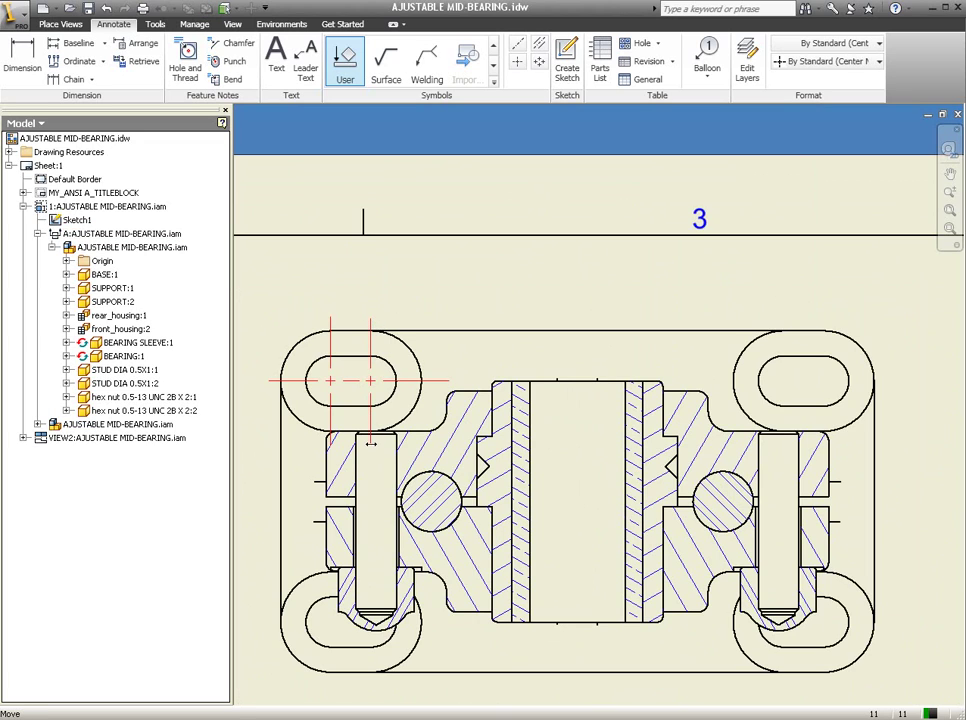
left_click(370, 440)
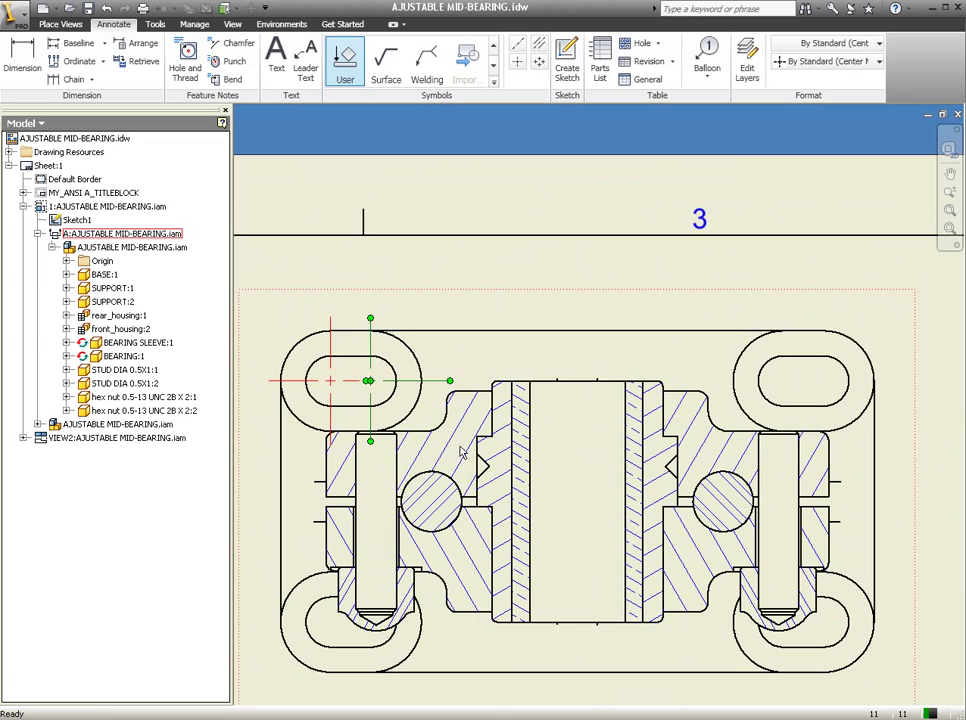
mouse_move(485, 287)
middle_mouse_down()
mouse_move(472, 222)
mouse_move(392, 218)
middle_mouse_up()
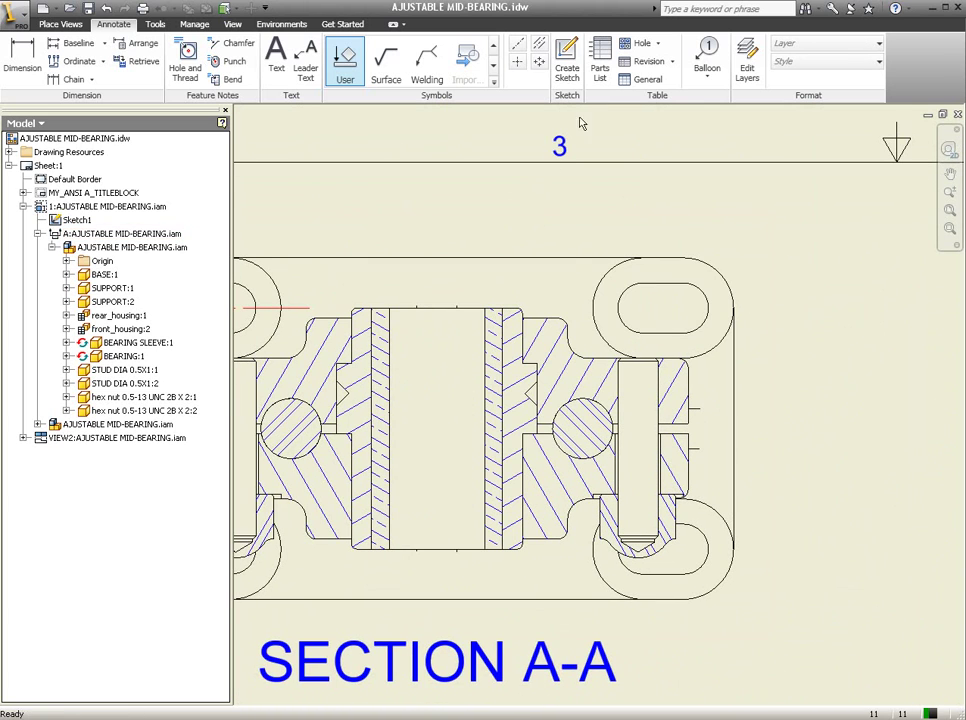
Step: Center-mark the upper-right slot's arcs and stretch their lines upward and outward past the outline
left_click(517, 62)
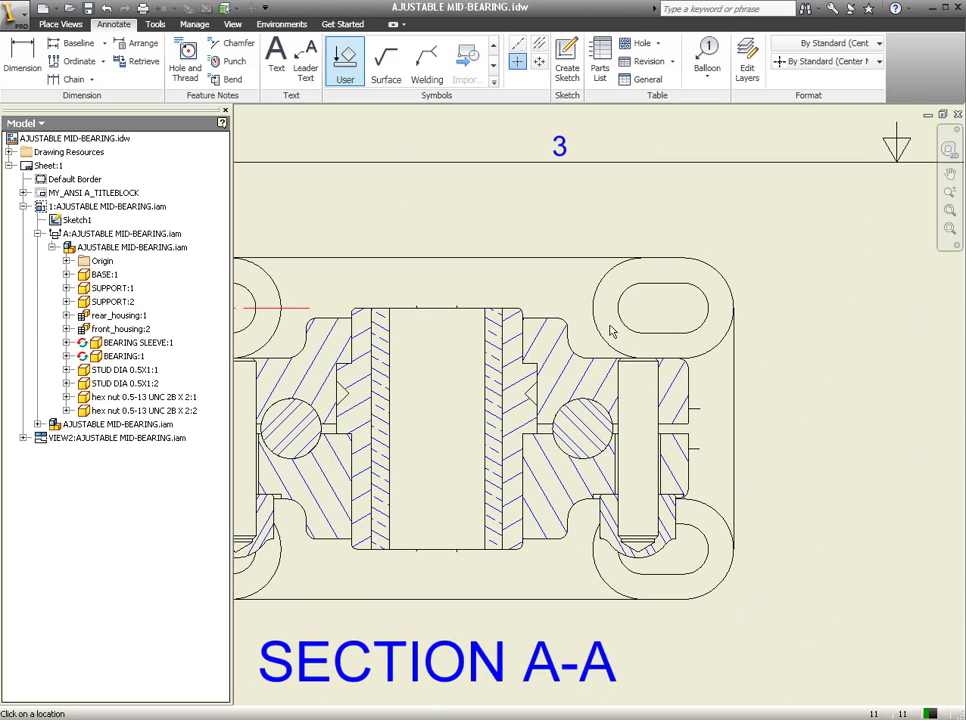
left_click(734, 302)
key("Escape")
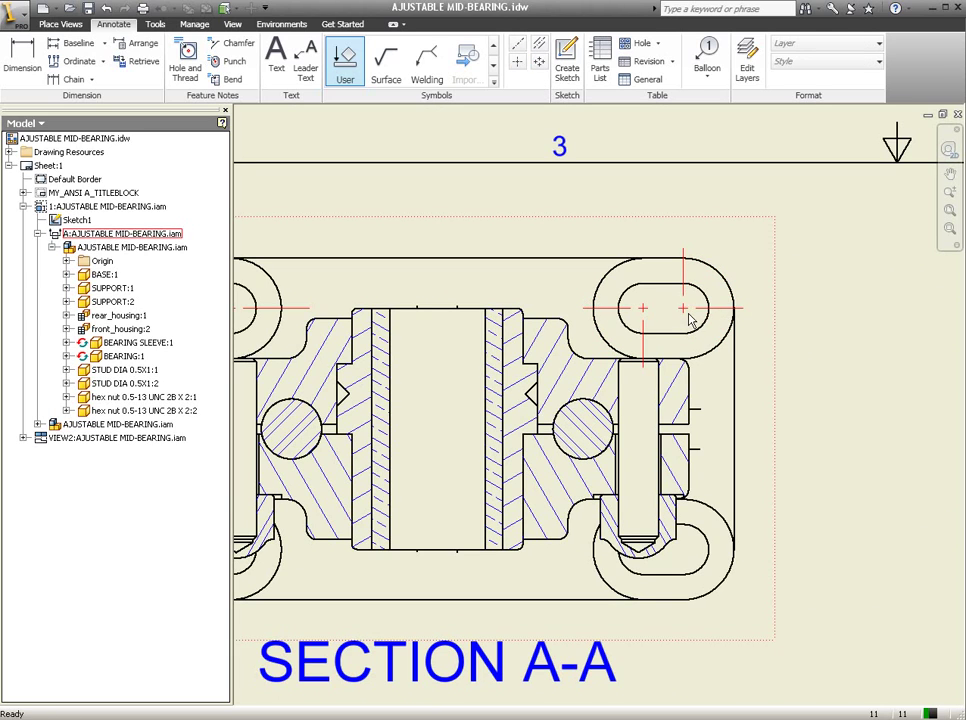
left_click(641, 341)
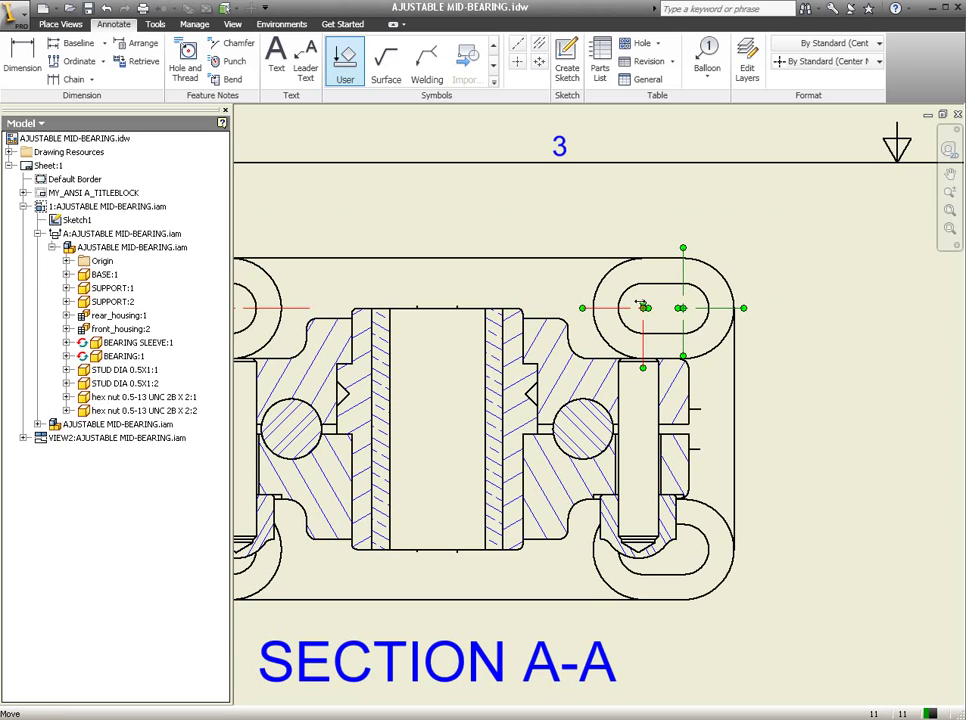
left_click_drag(641, 305, 641, 249)
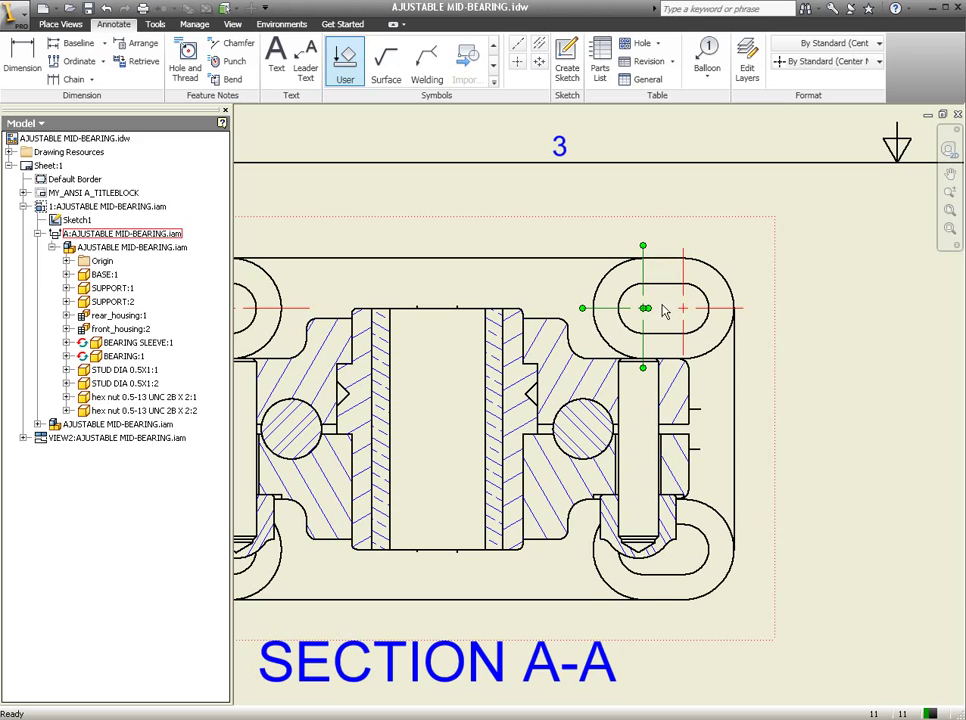
left_click_drag(651, 308, 675, 309)
scroll(672, 318, "up", 5)
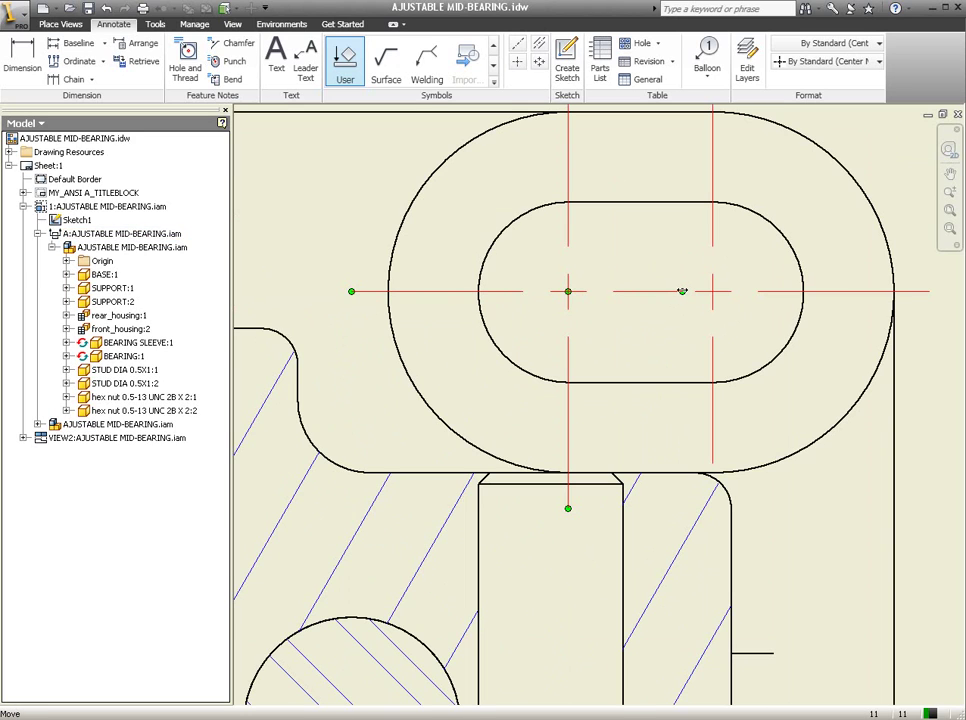
left_click_drag(663, 290, 675, 313)
scroll(655, 330, "down", 6)
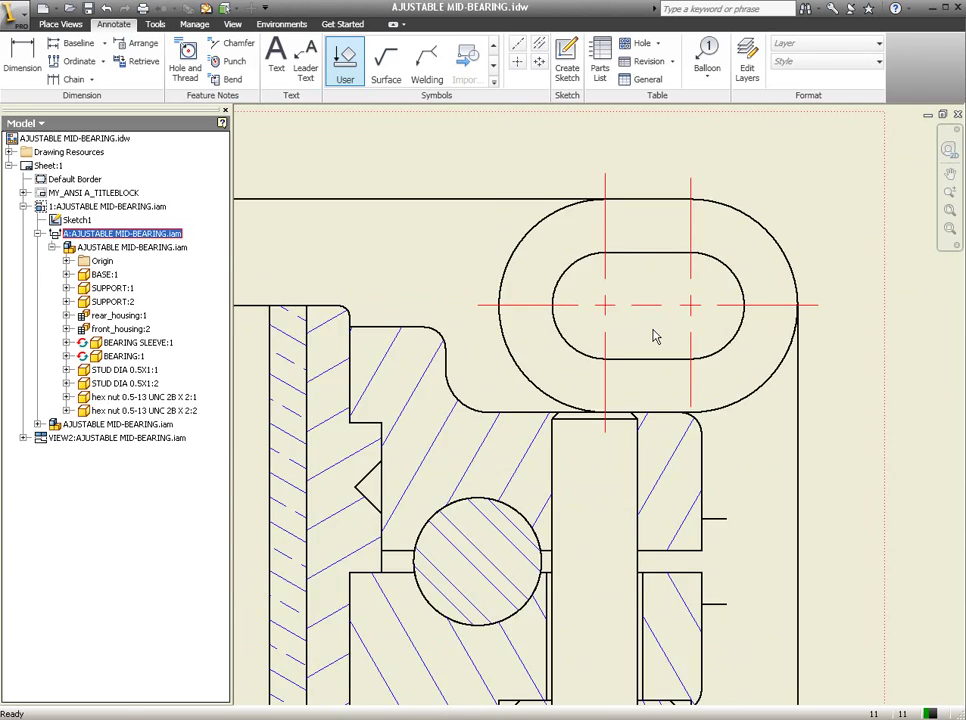
middle_click_drag(639, 288, 636, 282)
Step: Add bisector centrelines through the right and left pins of section A-A
left_click(539, 46)
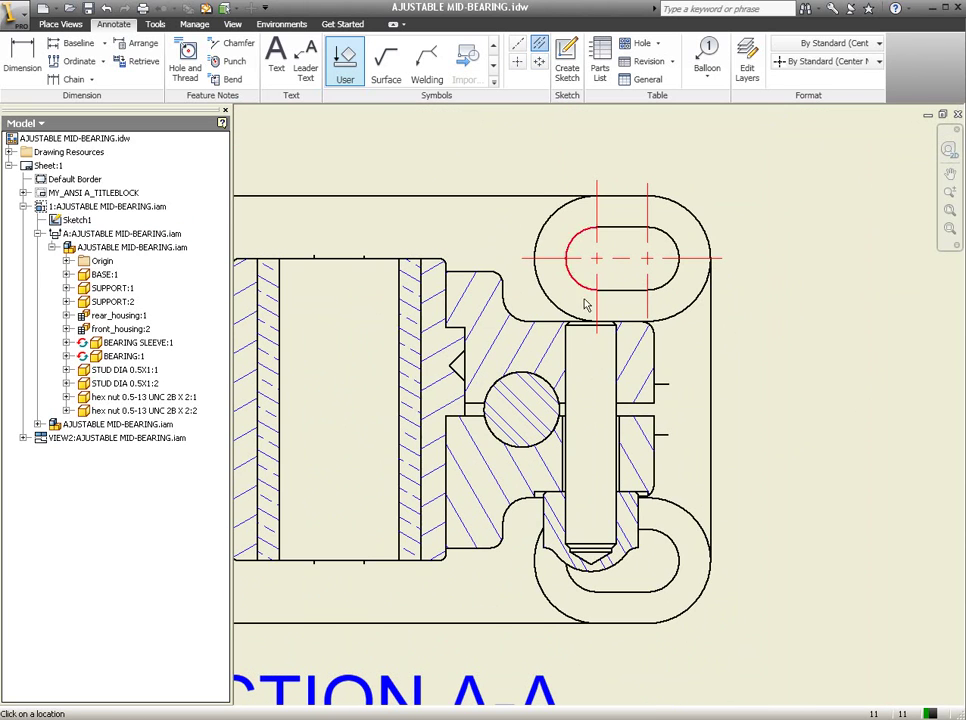
left_click(567, 397)
left_click(612, 399)
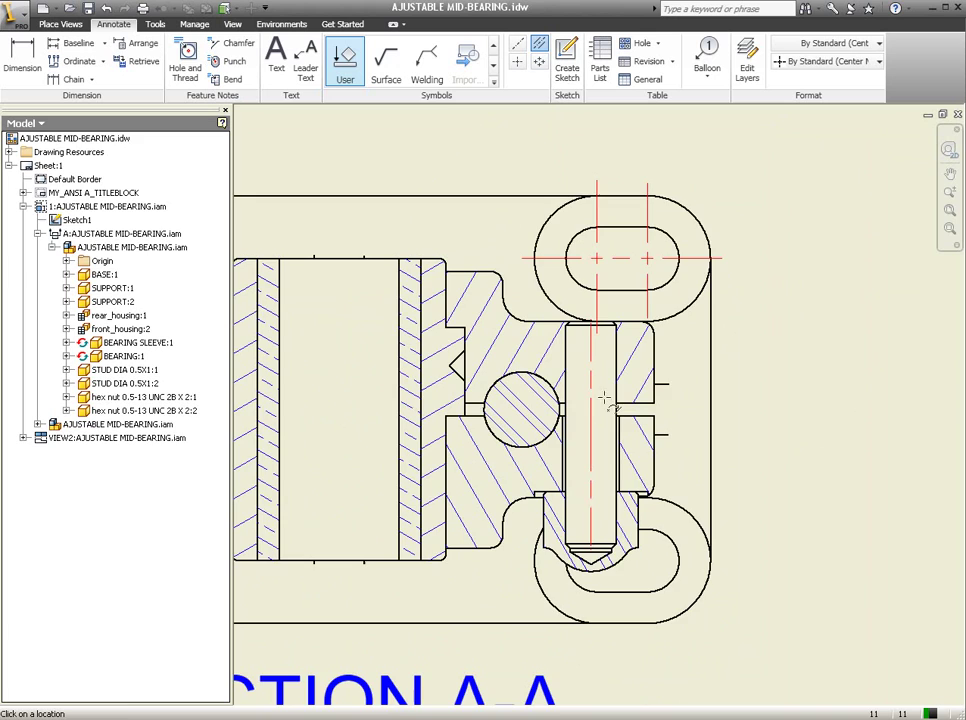
middle_click_drag(604, 397, 486, 374)
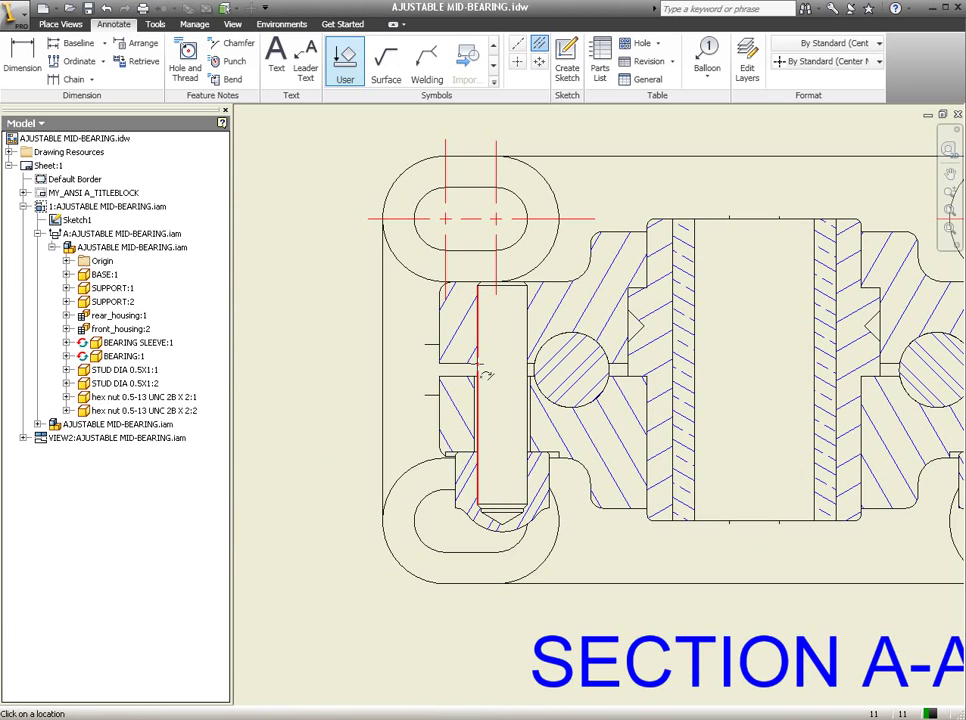
left_click(481, 374)
left_click(526, 336)
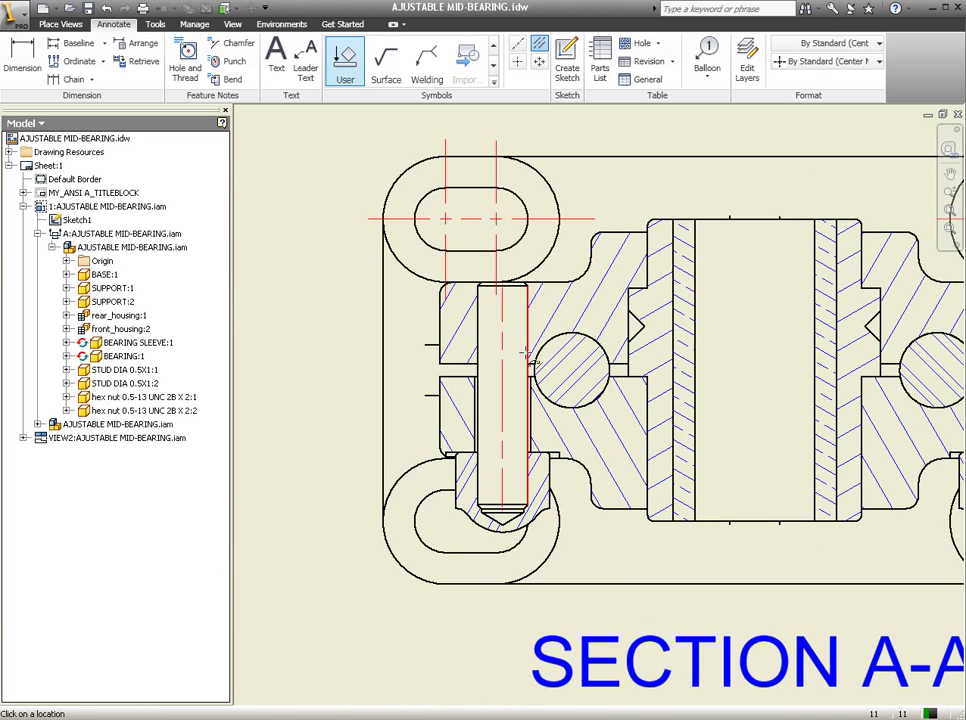
Step: Add a centreline through the central bore and stretch its top end upward
middle_click_drag(522, 332, 457, 345)
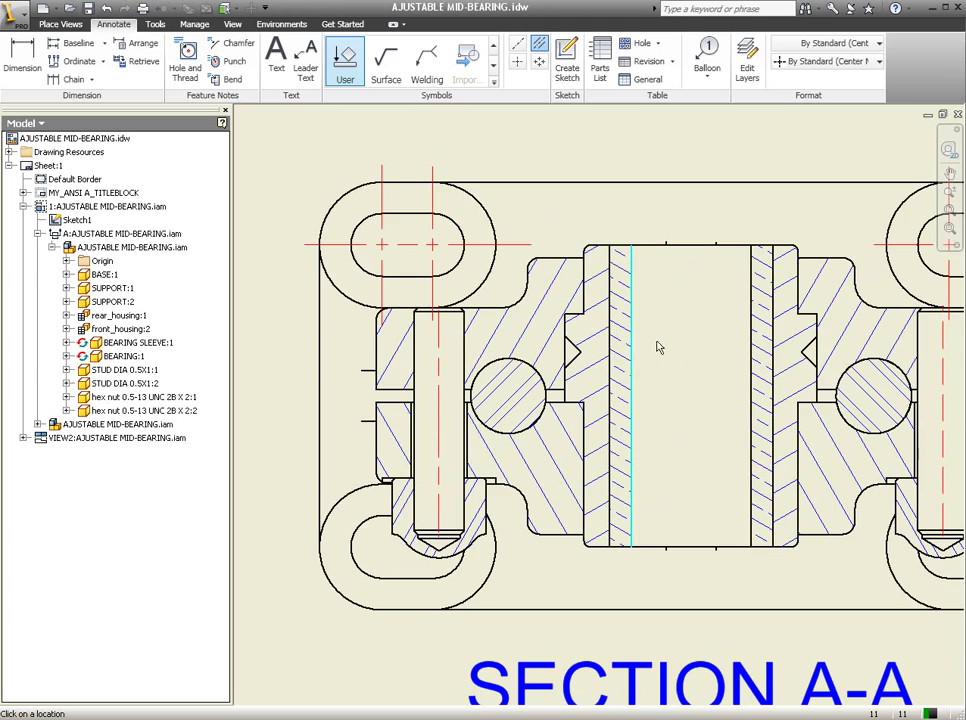
left_click(754, 346)
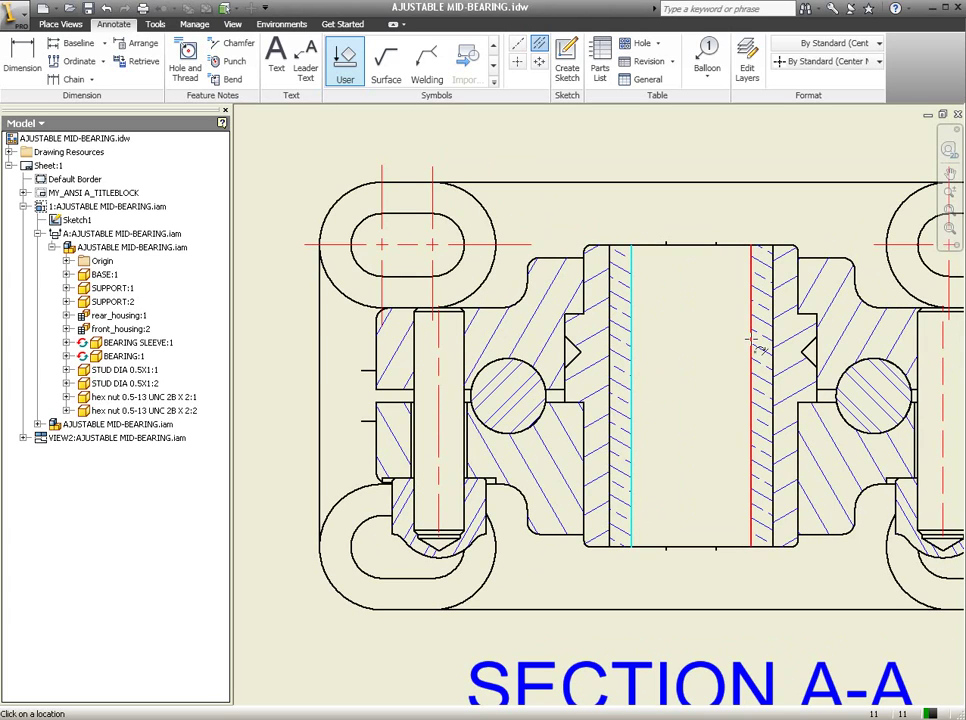
left_click(692, 245)
left_click_drag(690, 241, 690, 219)
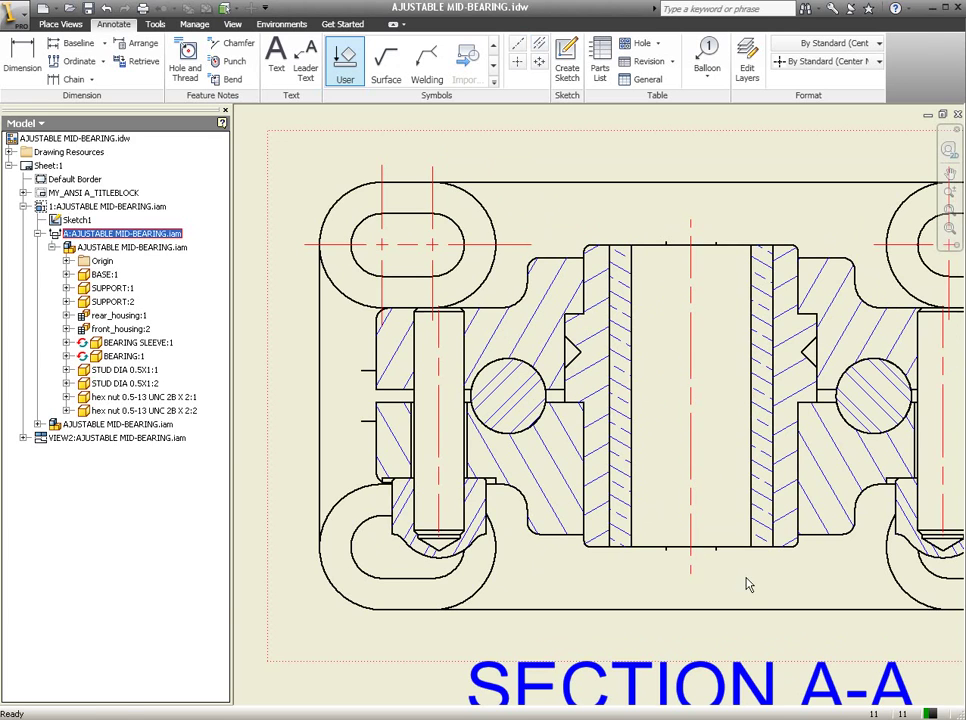
middle_click_drag(748, 582, 675, 555)
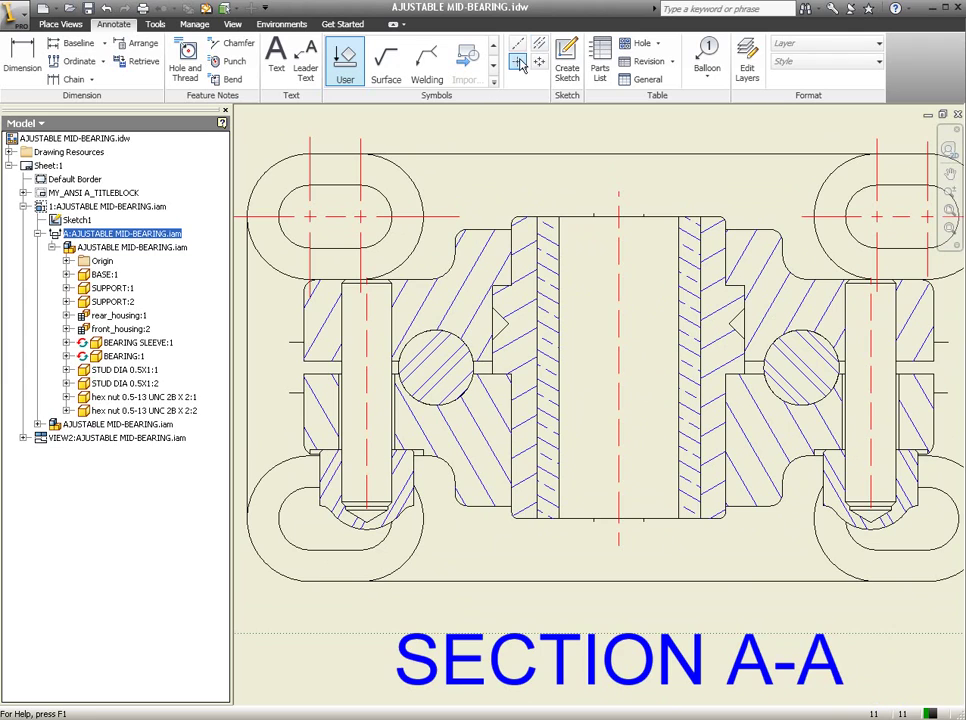
Step: Place centre marks on both bearing balls and both arcs of the lower-left slot
left_click(519, 64)
left_click(444, 384)
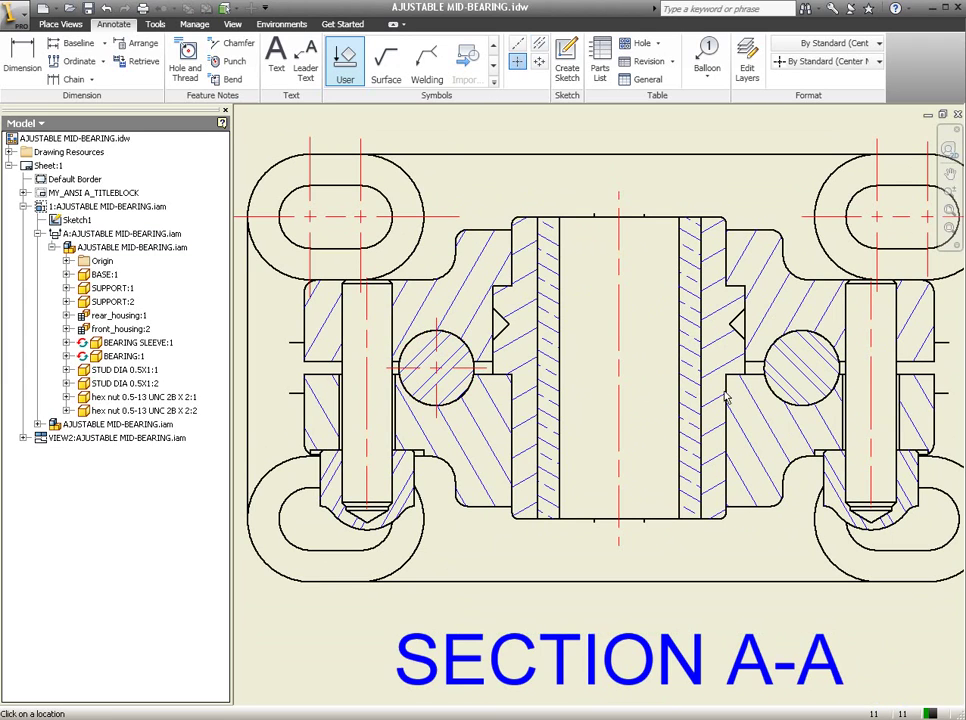
left_click(845, 384)
scroll(630, 322, "up", 3)
middle_click_drag(630, 322, 640, 315)
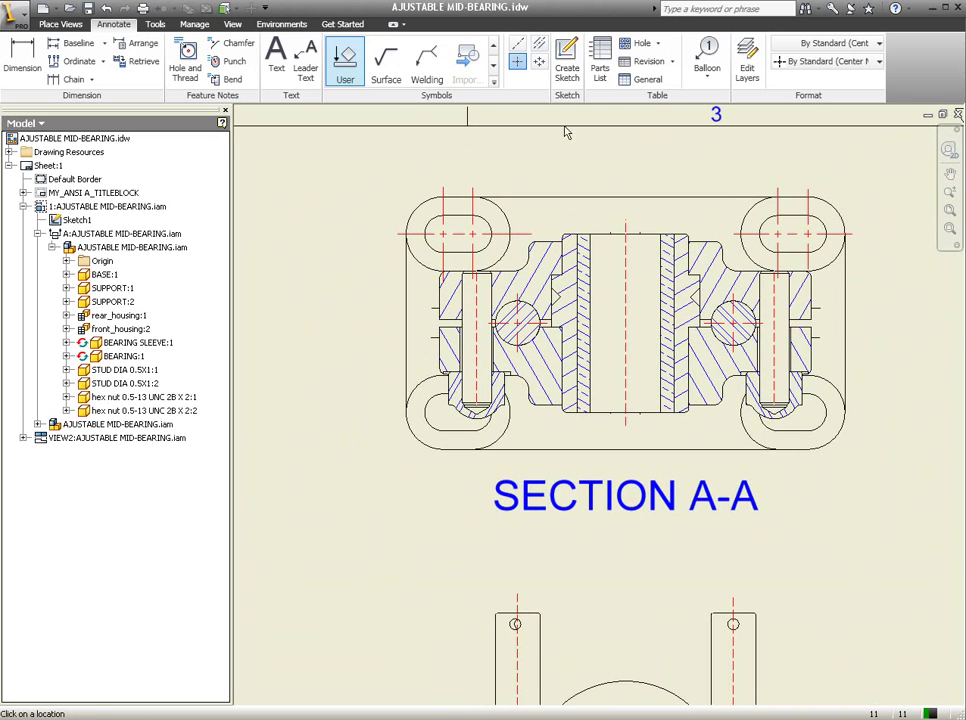
scroll(399, 440, "down", 2)
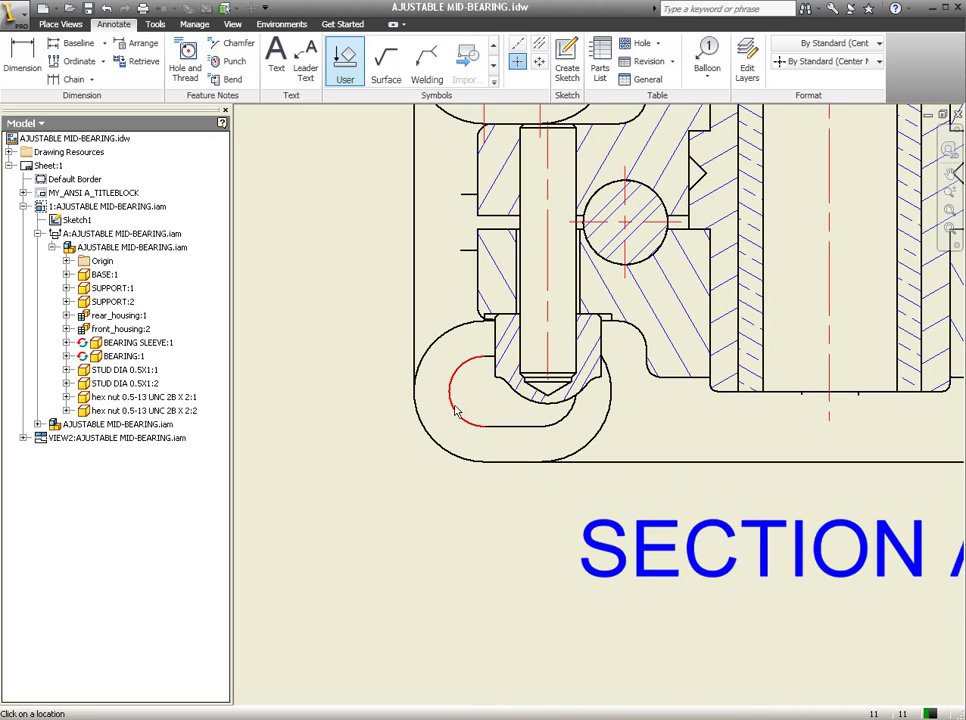
left_click(449, 408)
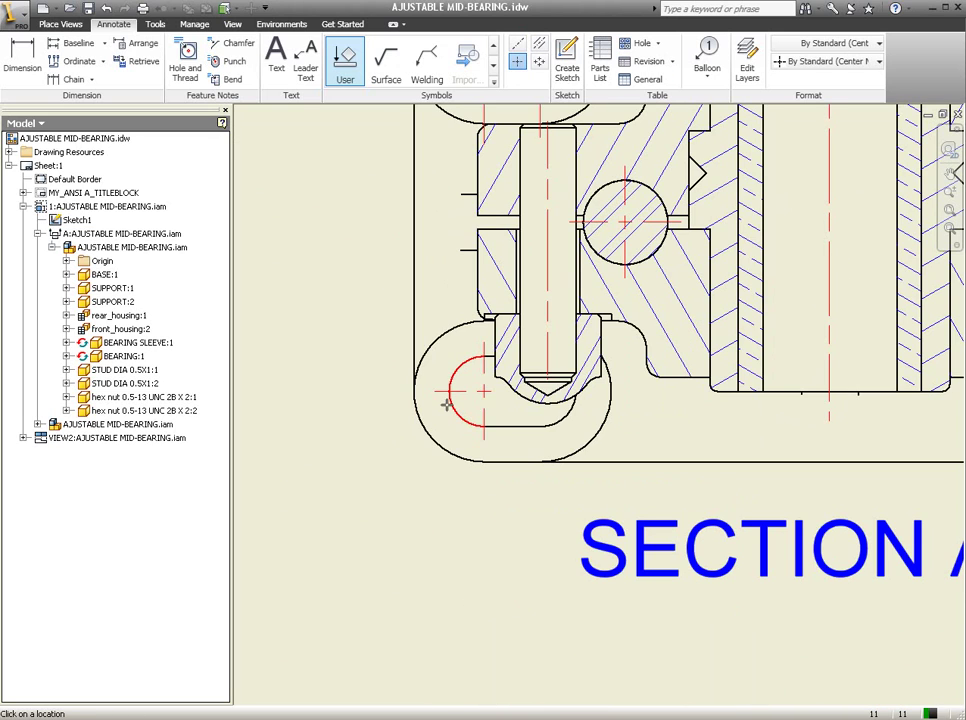
left_click(566, 410)
middle_click_drag(563, 418, 468, 414)
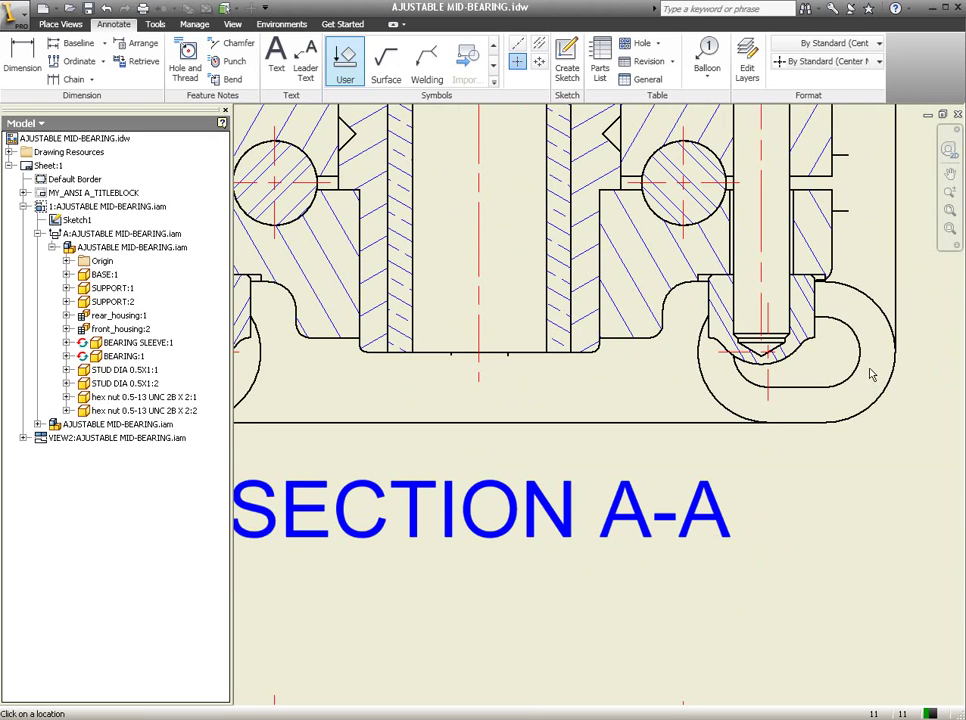
key("Escape")
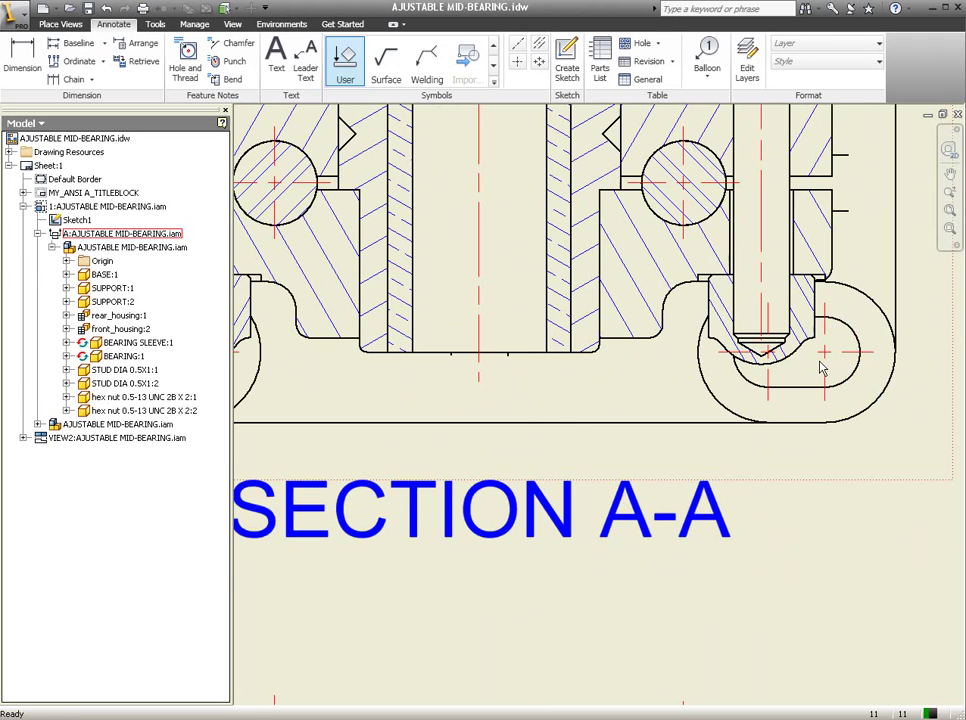
Step: Lengthen the lower-right slot's centre mark horizontal lines leftward past the outline
scroll(821, 366, "up", 5)
left_click_drag(810, 323, 685, 316)
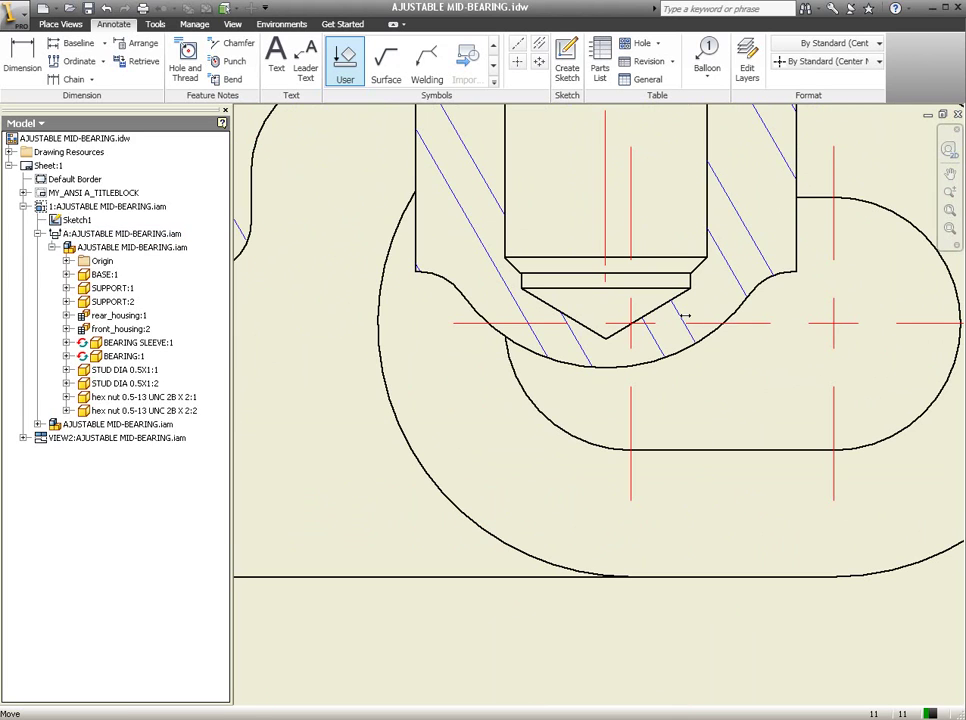
scroll(757, 382, "down", 3)
scroll(757, 382, "down", 2)
mouse_move(757, 382)
middle_mouse_down()
mouse_move(875, 383)
mouse_move(666, 394)
middle_mouse_up()
scroll(640, 385, "up", 3)
scroll(545, 362, "up", 3)
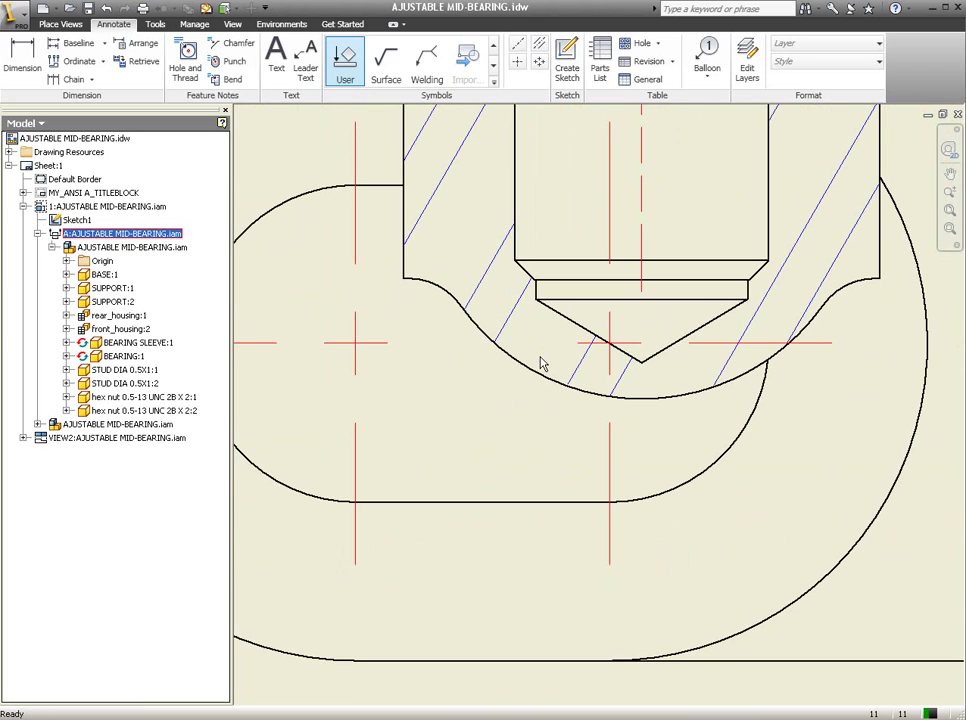
left_click(574, 343)
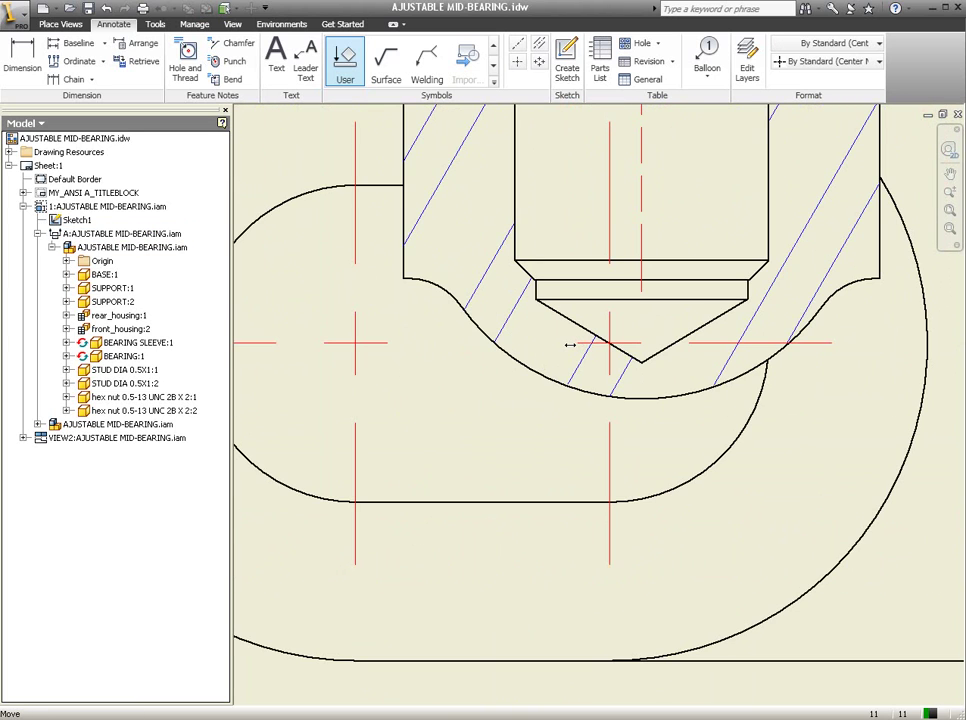
left_click_drag(488, 344, 416, 345)
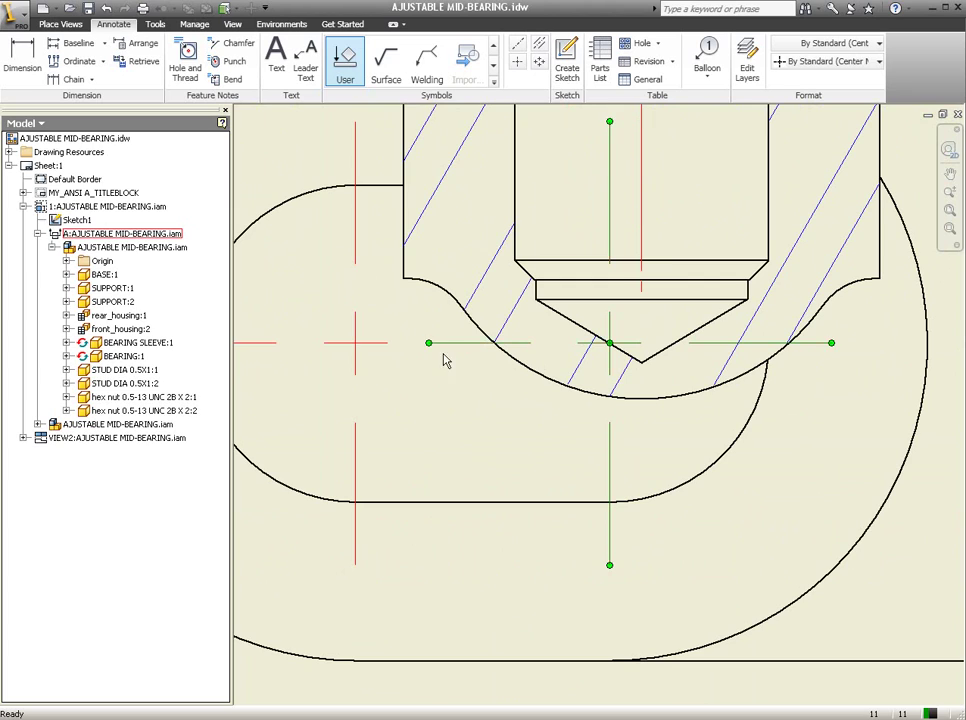
scroll(485, 388, "down", 3)
scroll(540, 398, "down", 3)
Step: Move the isometric view lower on the sheet
scroll(610, 405, "down", 2)
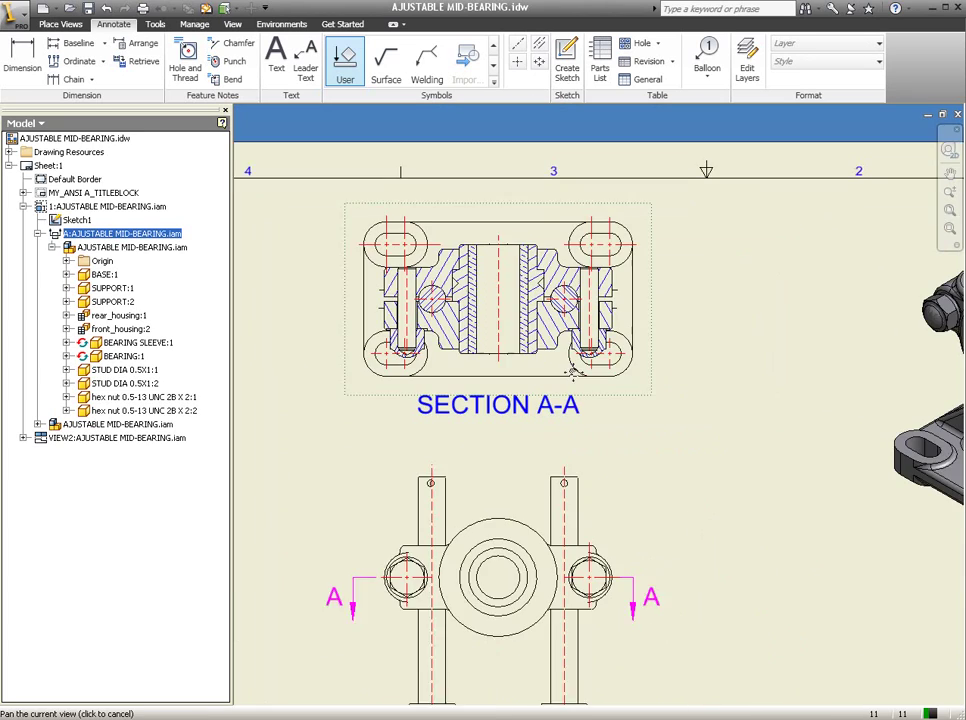
scroll(600, 368, "down", 2)
scroll(600, 368, "down", 2)
scroll(680, 389, "down", 2)
middle_click_drag(680, 389, 644, 344)
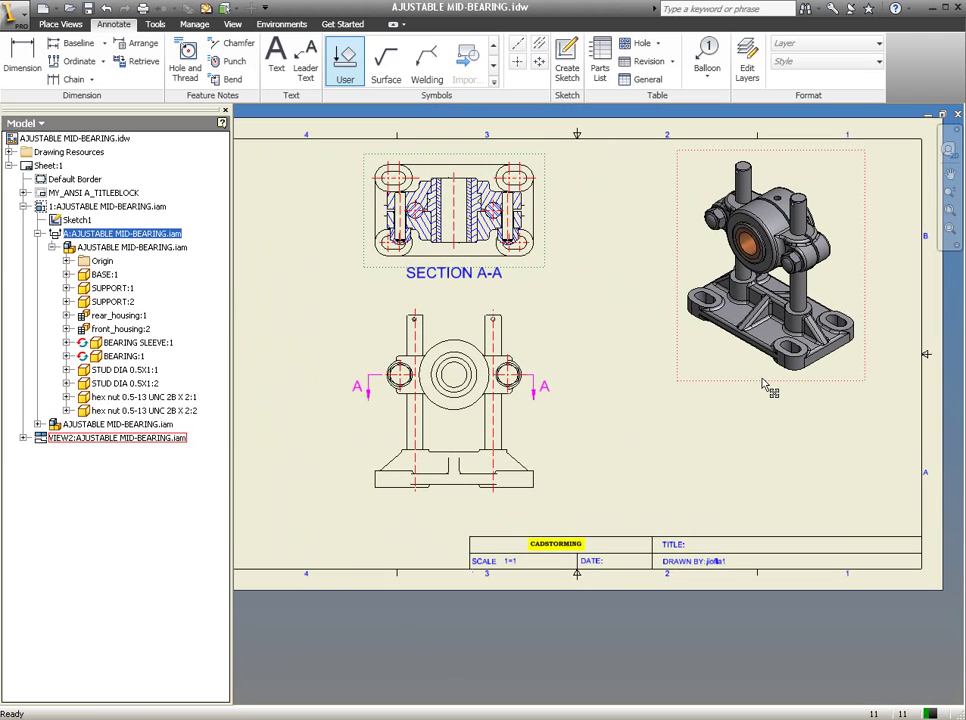
left_click_drag(760, 383, 755, 533)
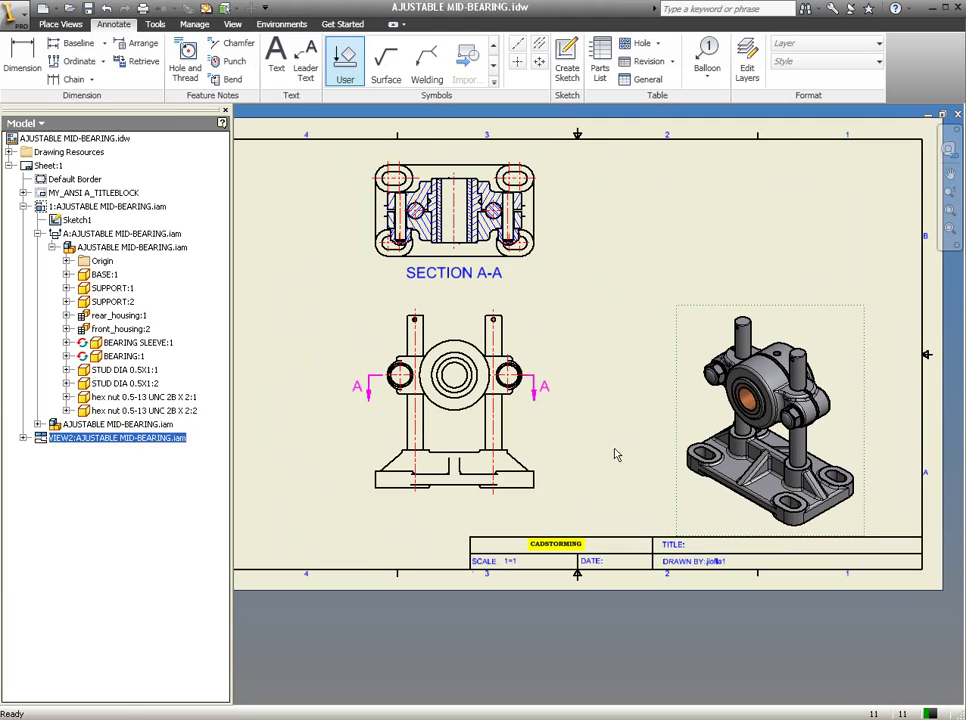
mouse_move(608, 401)
middle_mouse_down()
mouse_move(628, 432)
mouse_move(621, 450)
mouse_move(584, 448)
mouse_move(605, 452)
middle_mouse_up()
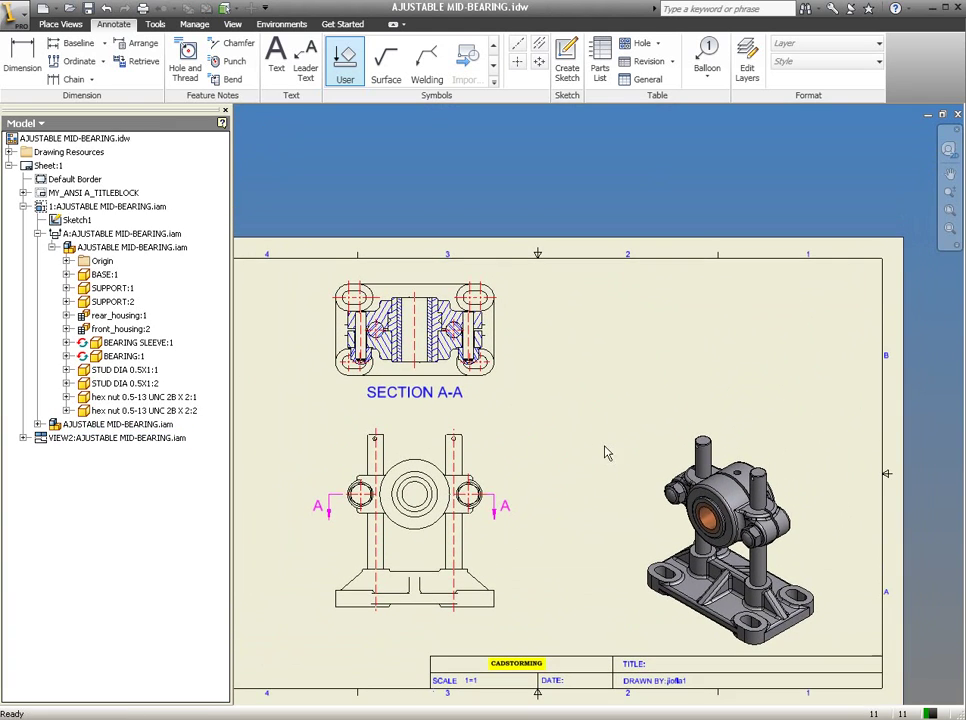
Step: Zoom in on the front view's right foot and show the Place Views tools
middle_click_drag(629, 332, 750, 279)
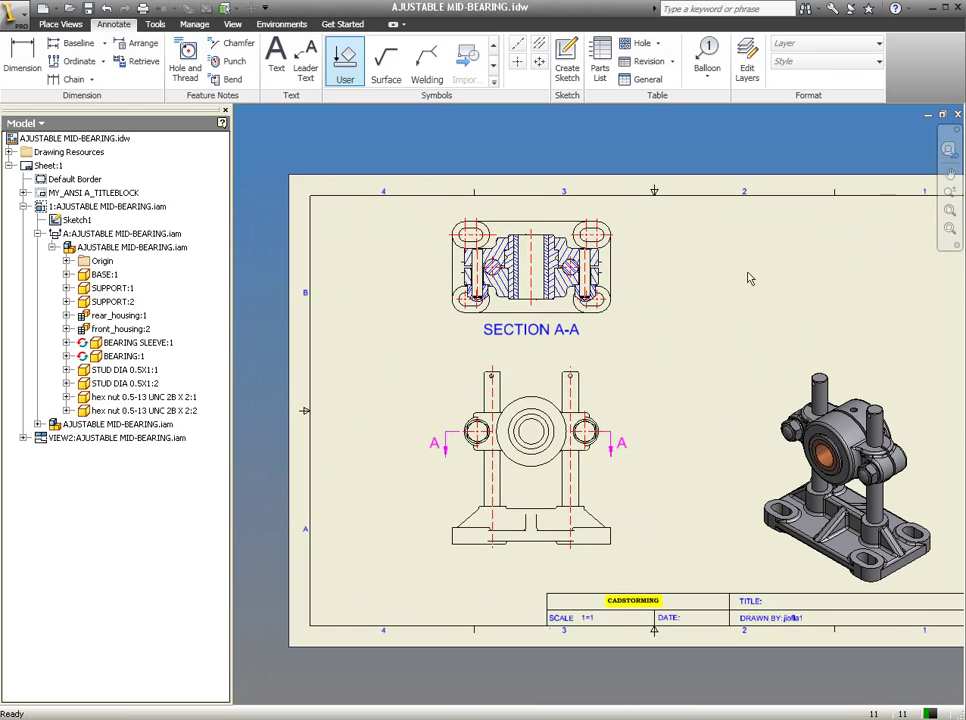
scroll(599, 574, "down", 5)
middle_click_drag(593, 567, 662, 578)
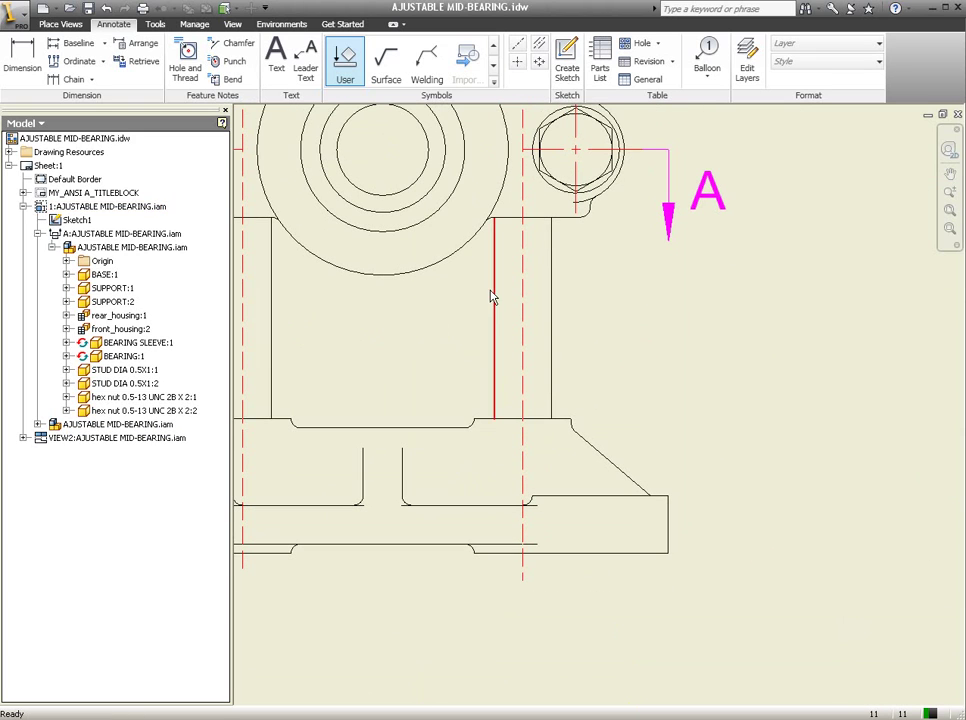
left_click(60, 24)
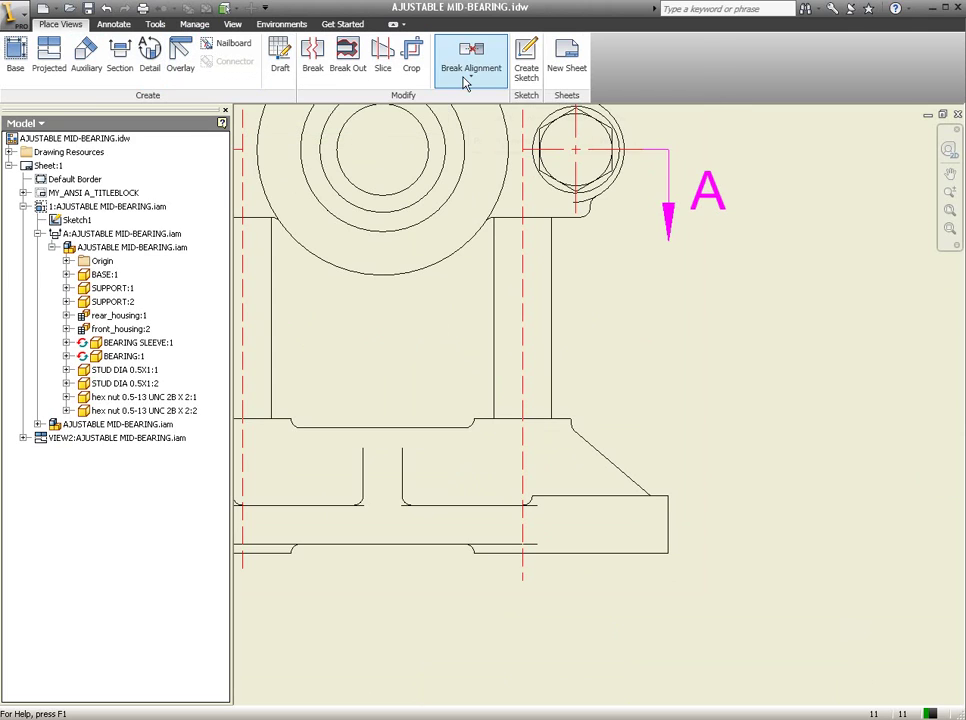
left_click(356, 64)
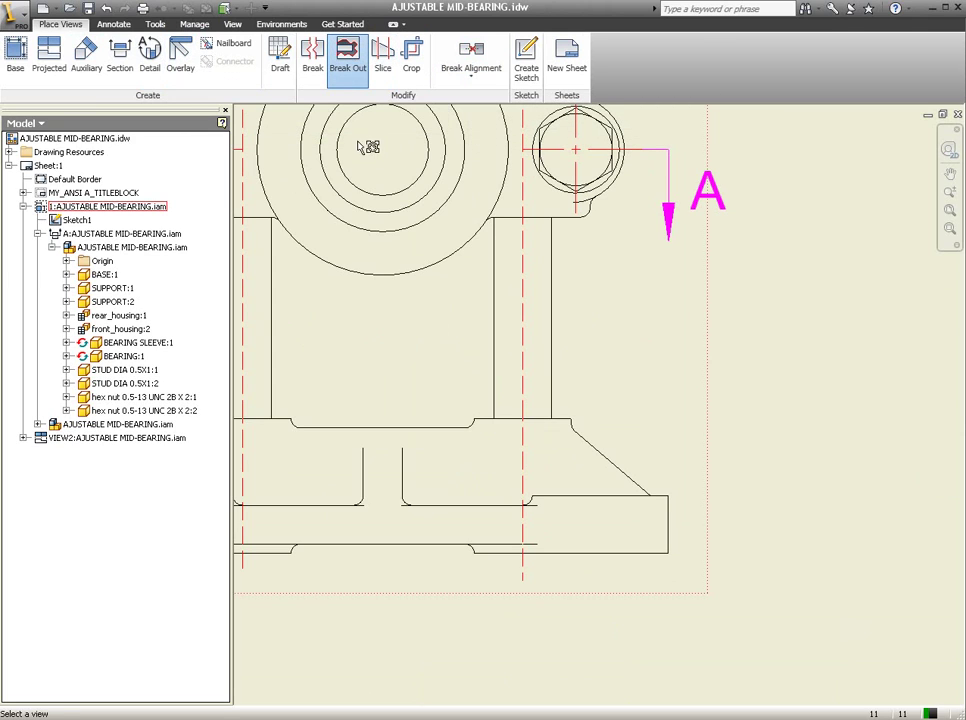
left_click(695, 421)
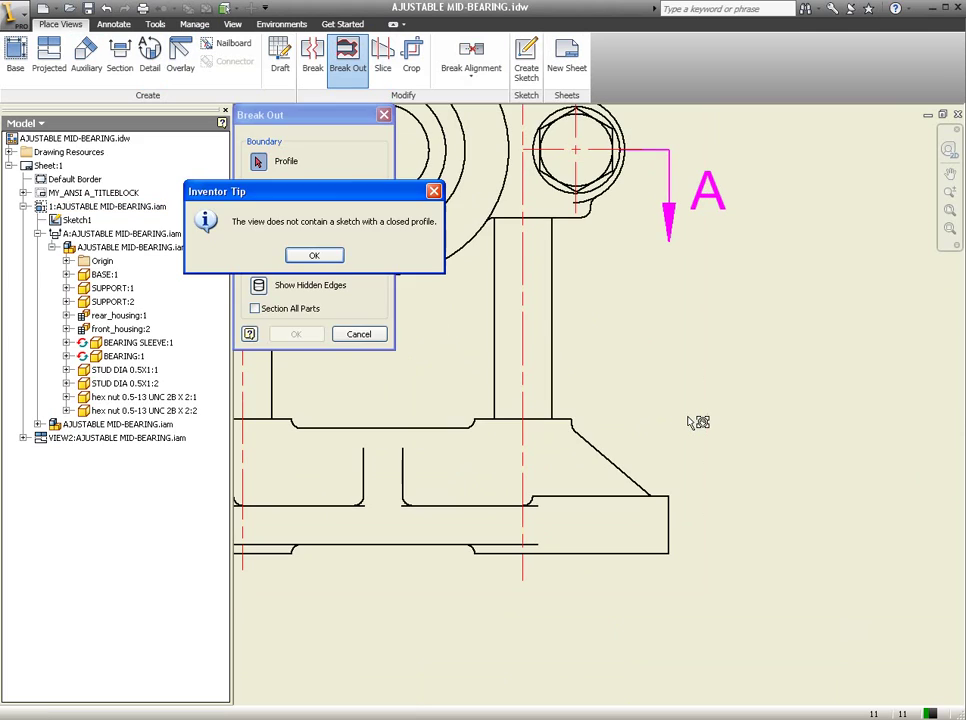
left_click(316, 256)
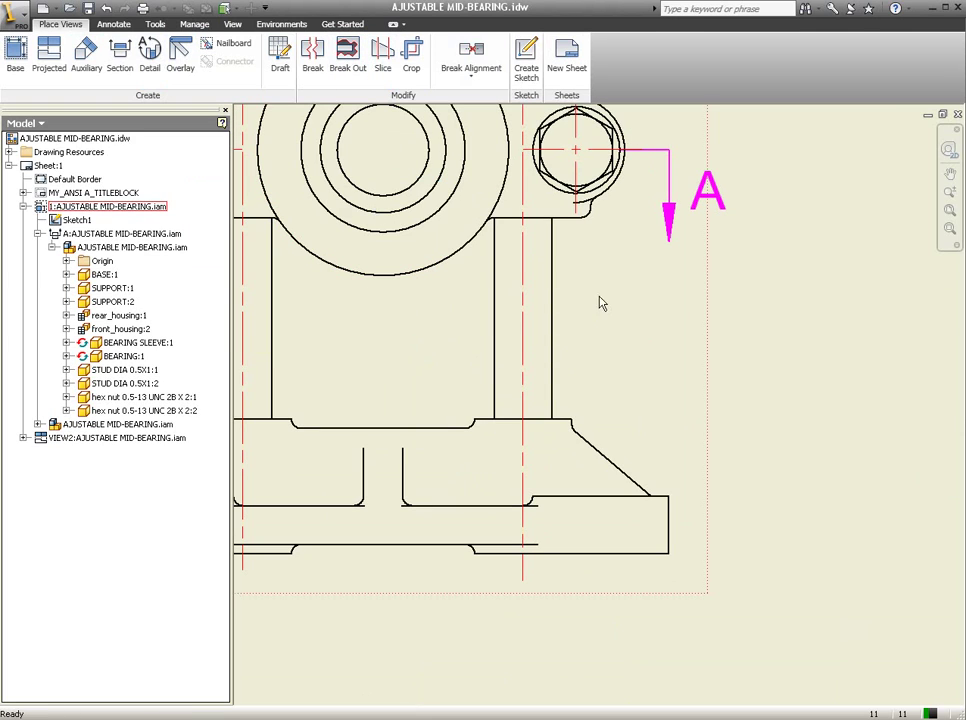
Step: Sketch a closed spline loop around the front view's right foot and stud
left_click(526, 60)
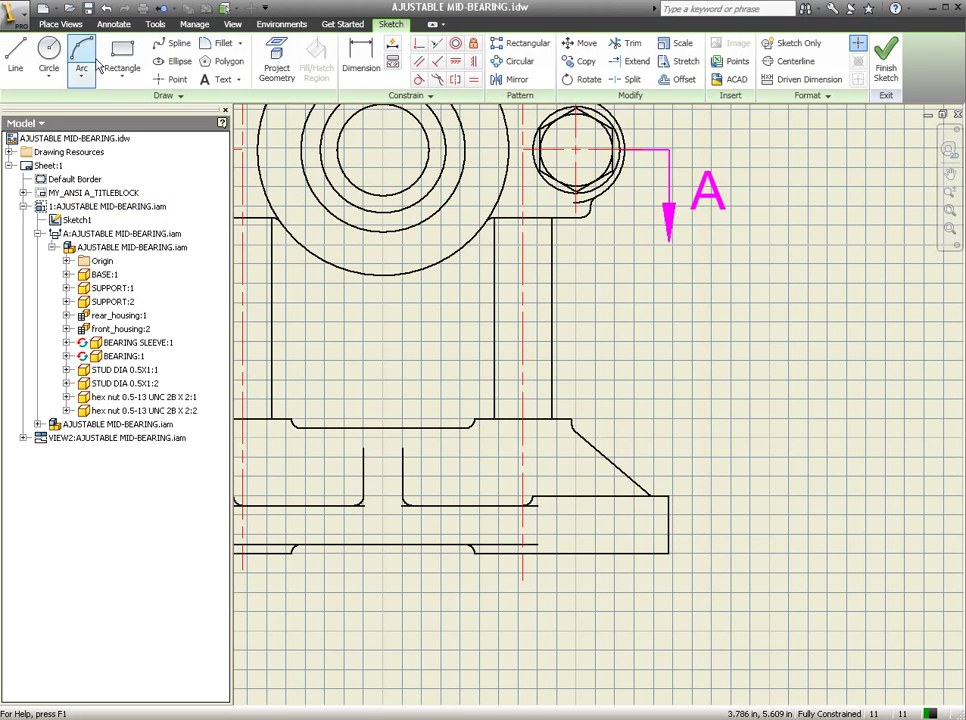
left_click(159, 44)
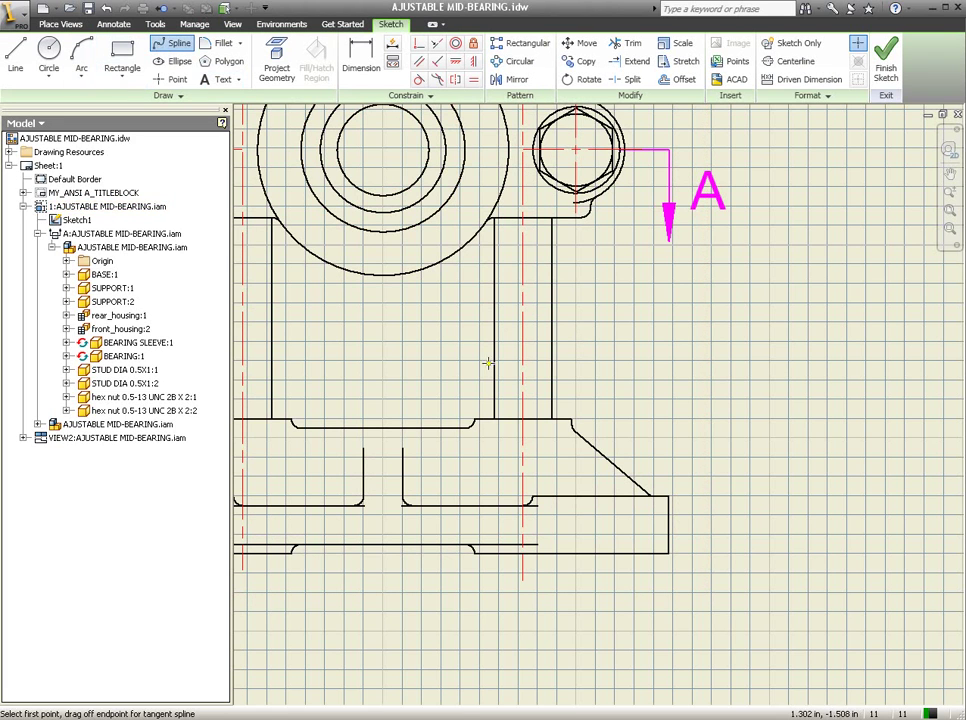
left_click(585, 417)
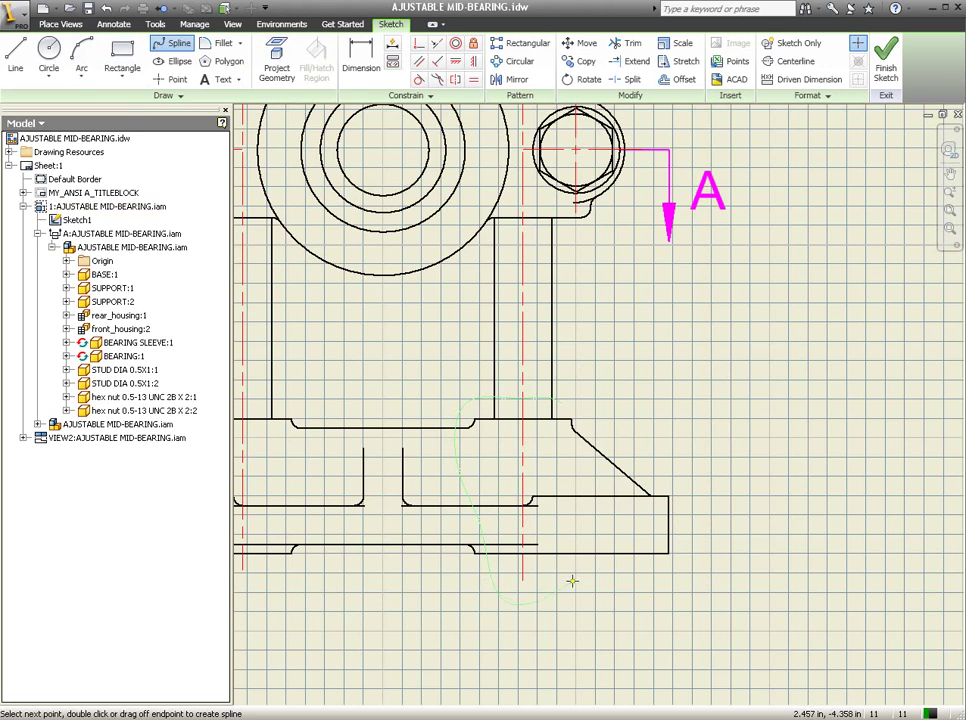
left_click(665, 453)
double_click(561, 404)
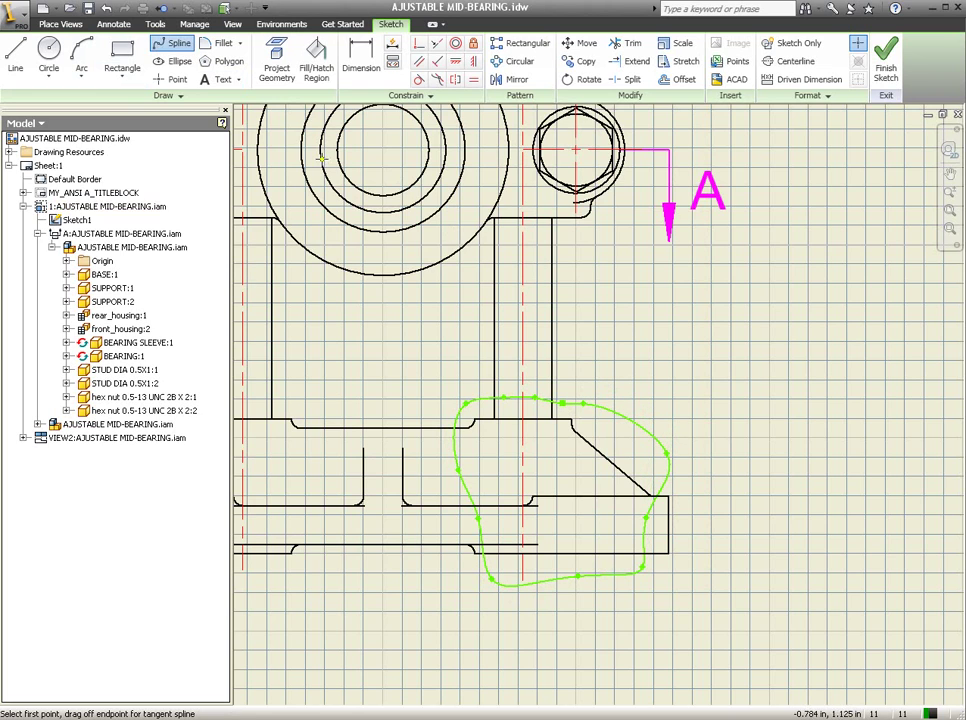
Step: Finish the sketch and start a Break Out on the front view using the spline boundary
left_click(885, 62)
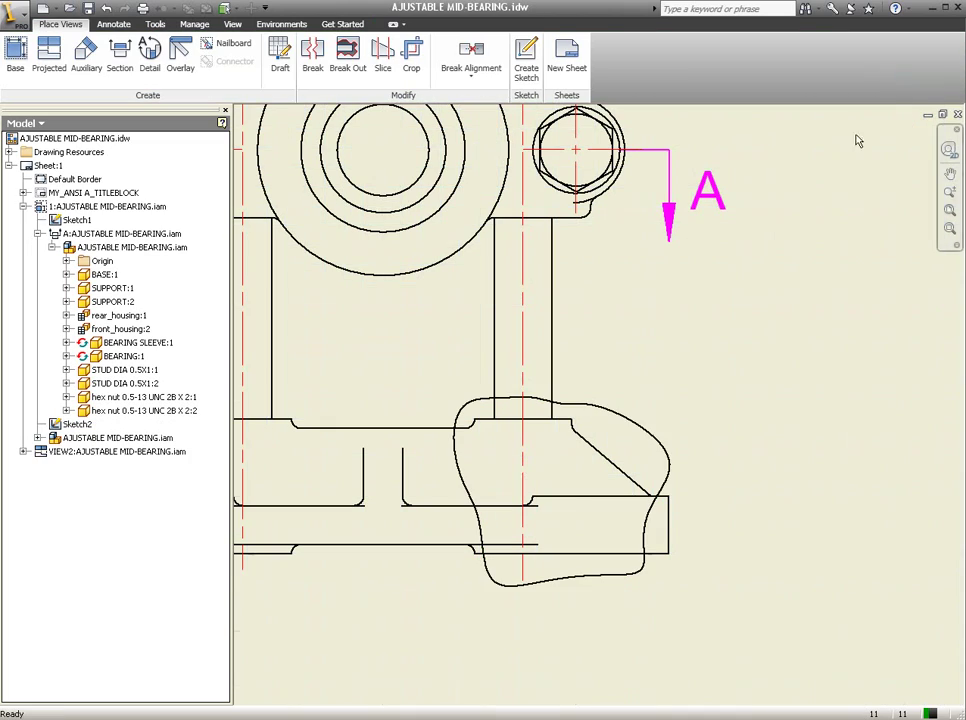
left_click(593, 405)
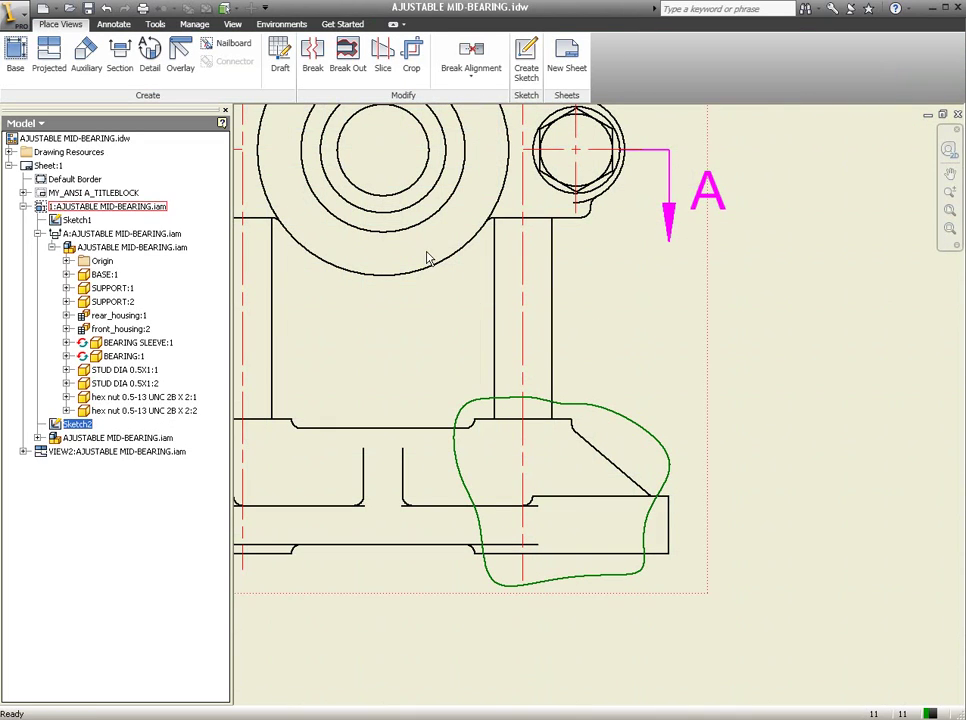
left_click(348, 60)
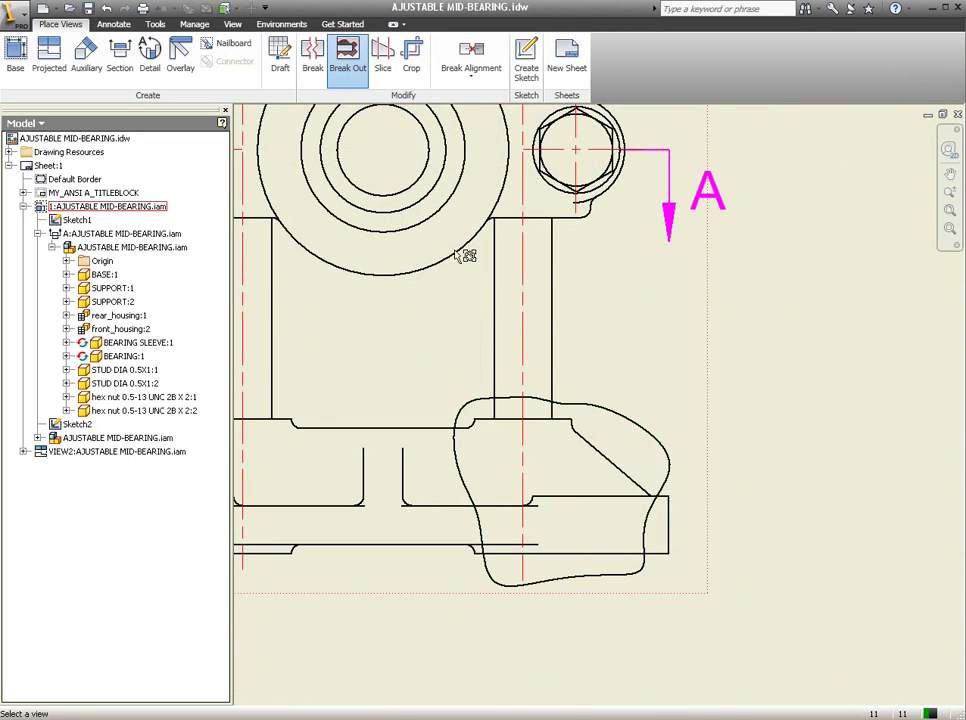
left_click(590, 402)
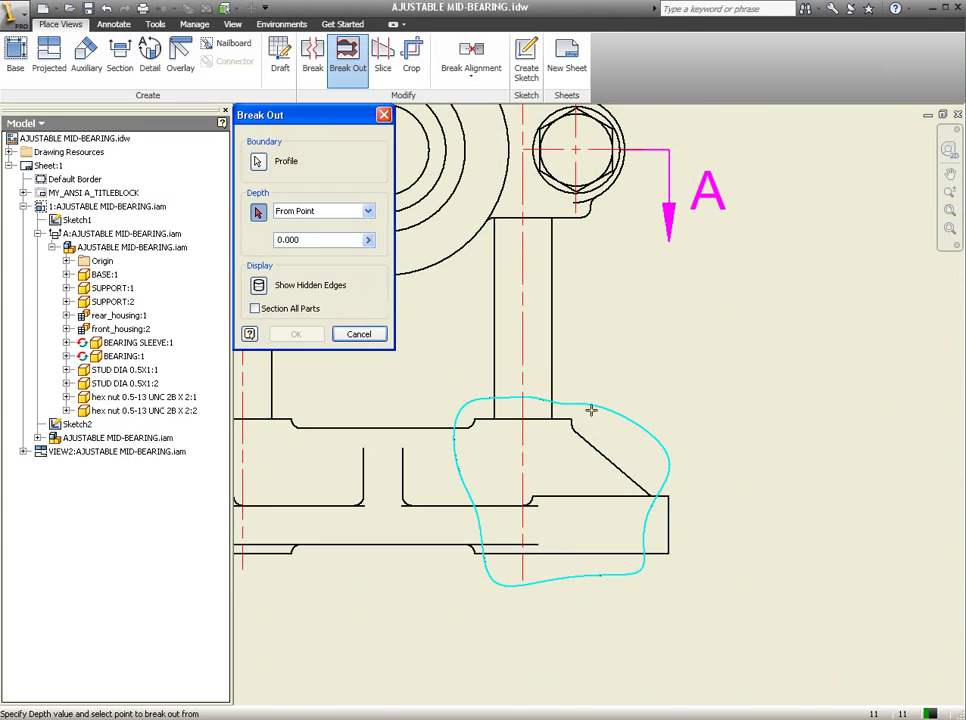
Step: Pick the break-out depth in Section A-A and confirm the hatched cut
scroll(562, 476, "down", 5)
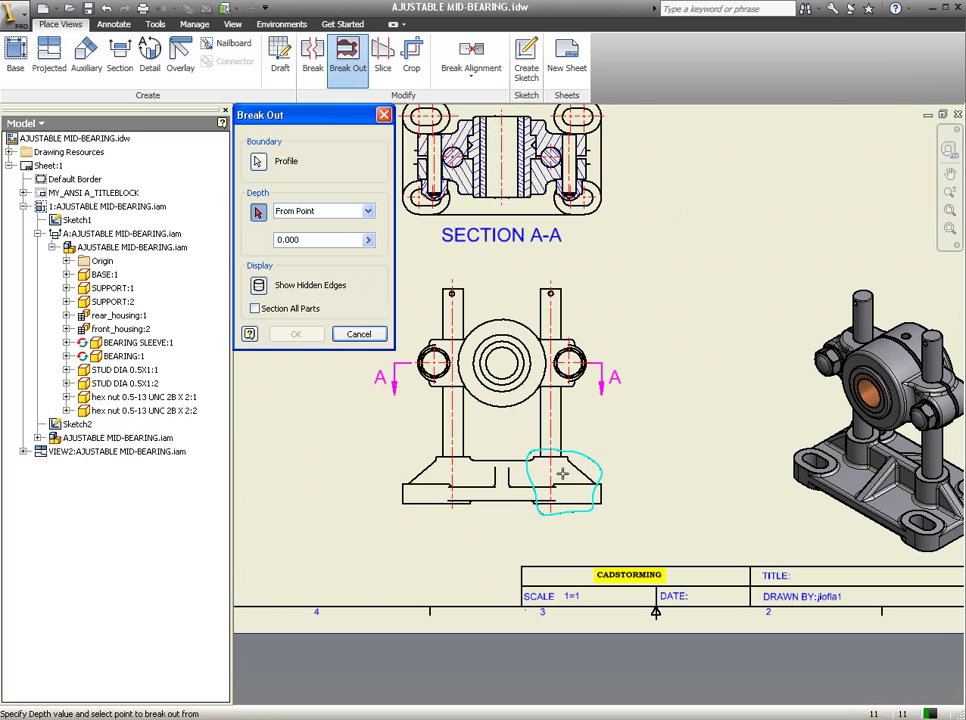
scroll(578, 172, "up", 2)
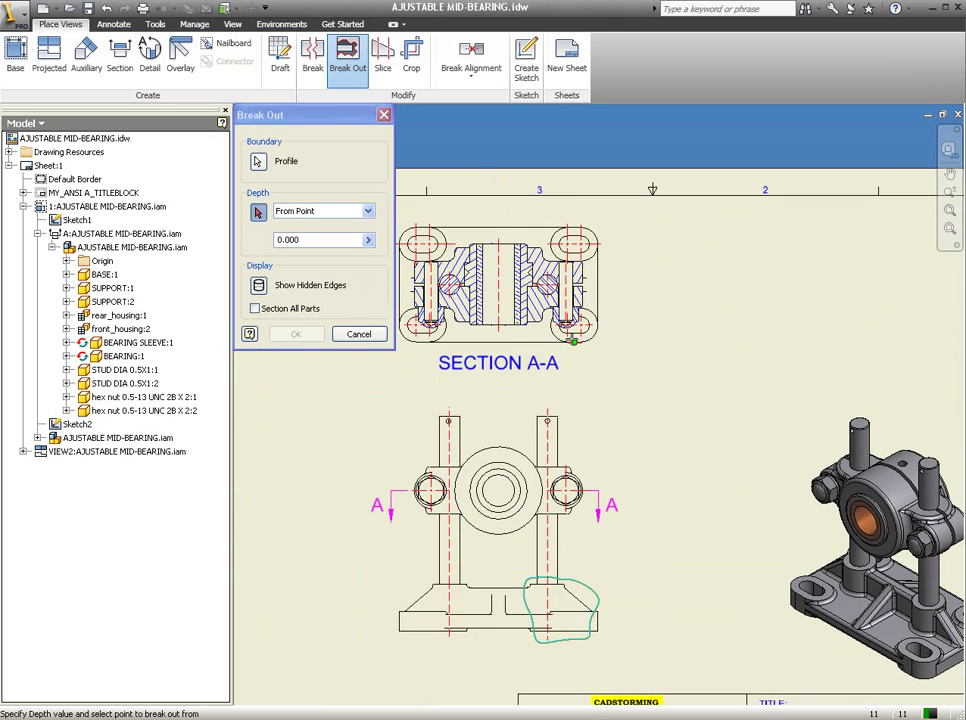
scroll(565, 250, "up", 2)
scroll(560, 288, "up", 2)
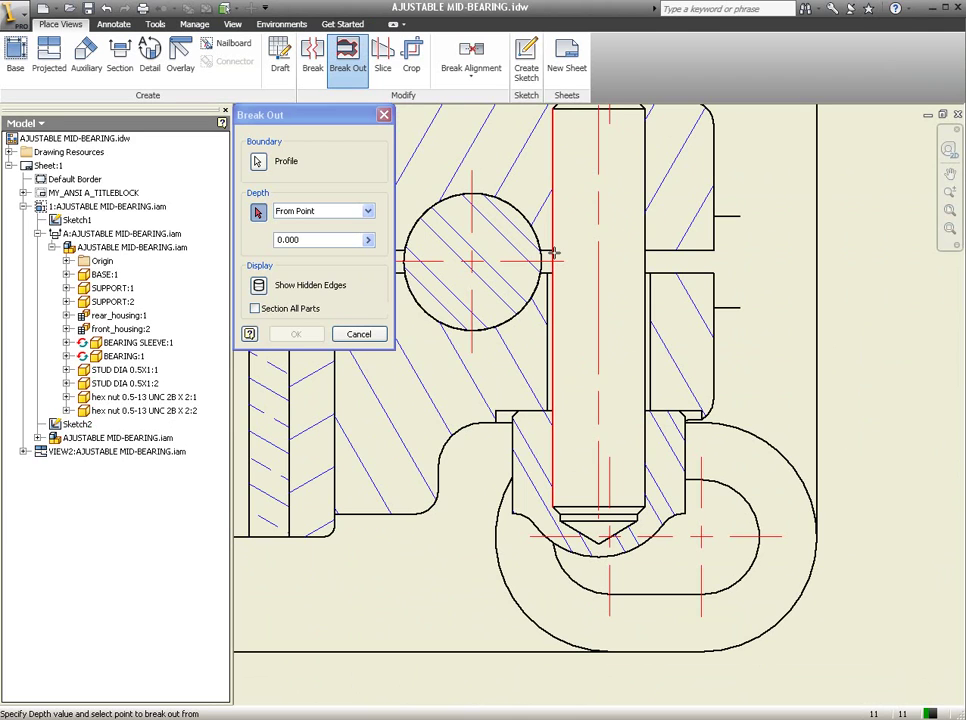
mouse_move(551, 250)
middle_mouse_down()
mouse_move(667, 277)
mouse_move(551, 260)
middle_mouse_up()
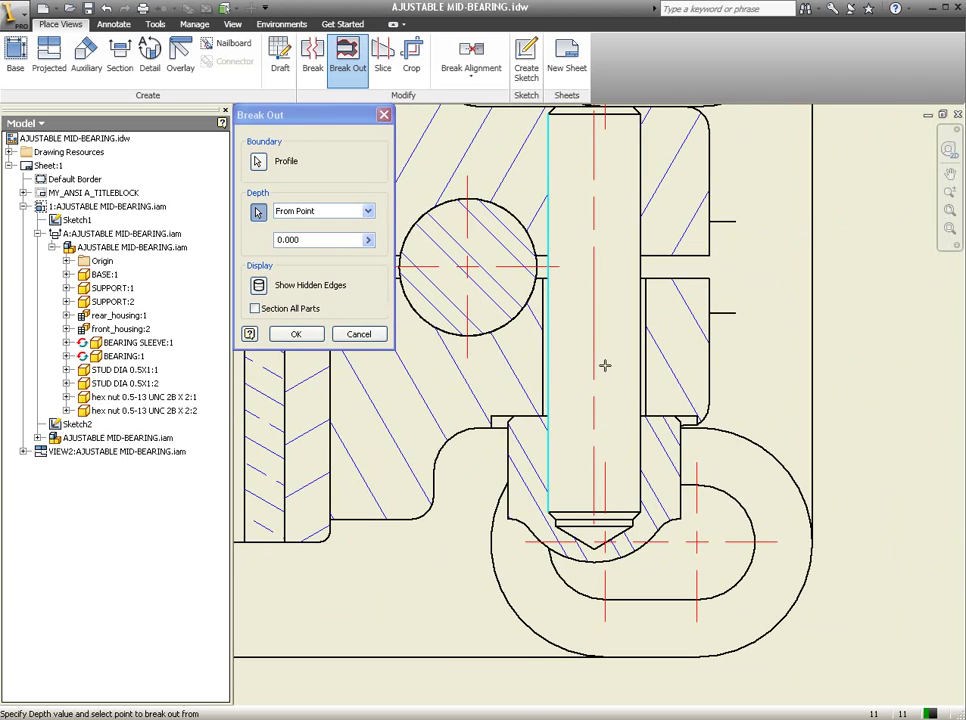
scroll(592, 374, "down", 2)
middle_click_drag(592, 560, 608, 240)
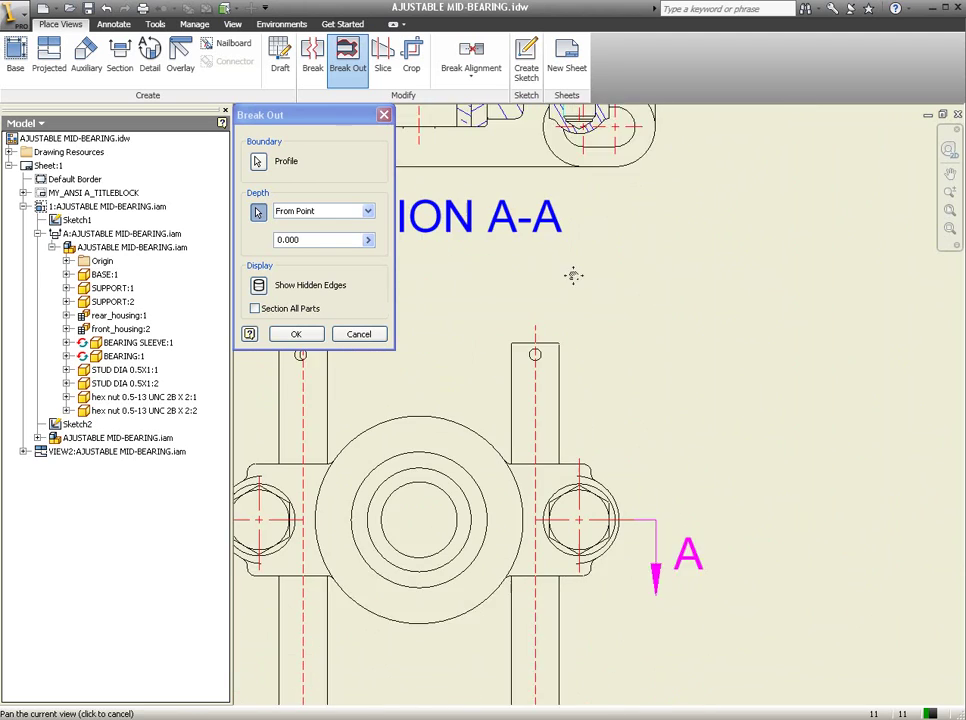
left_click(296, 335)
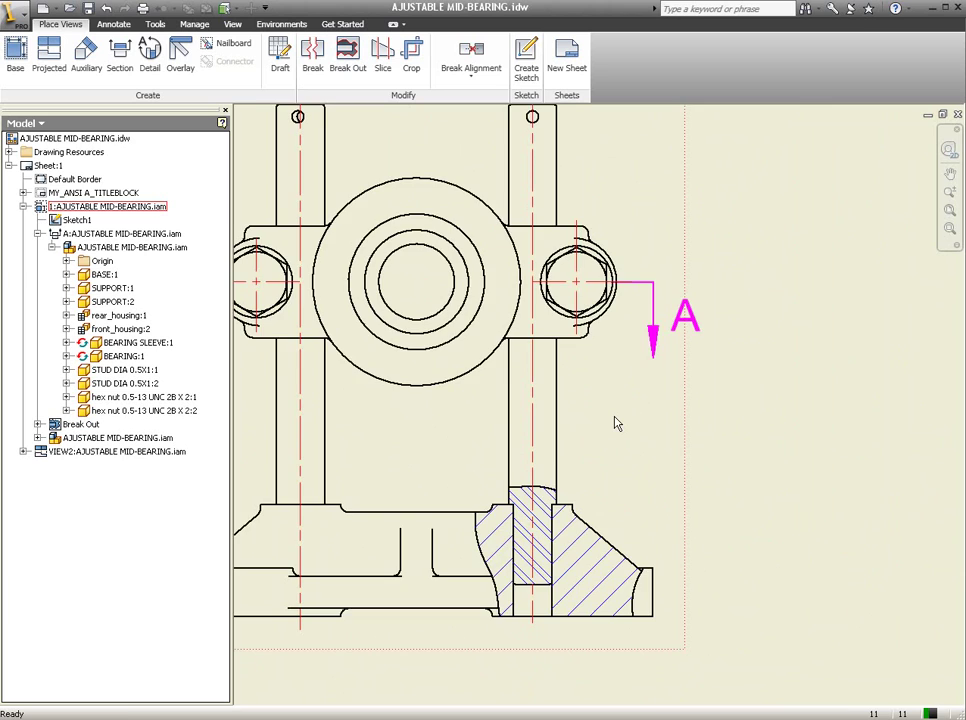
middle_click_drag(617, 424, 678, 391)
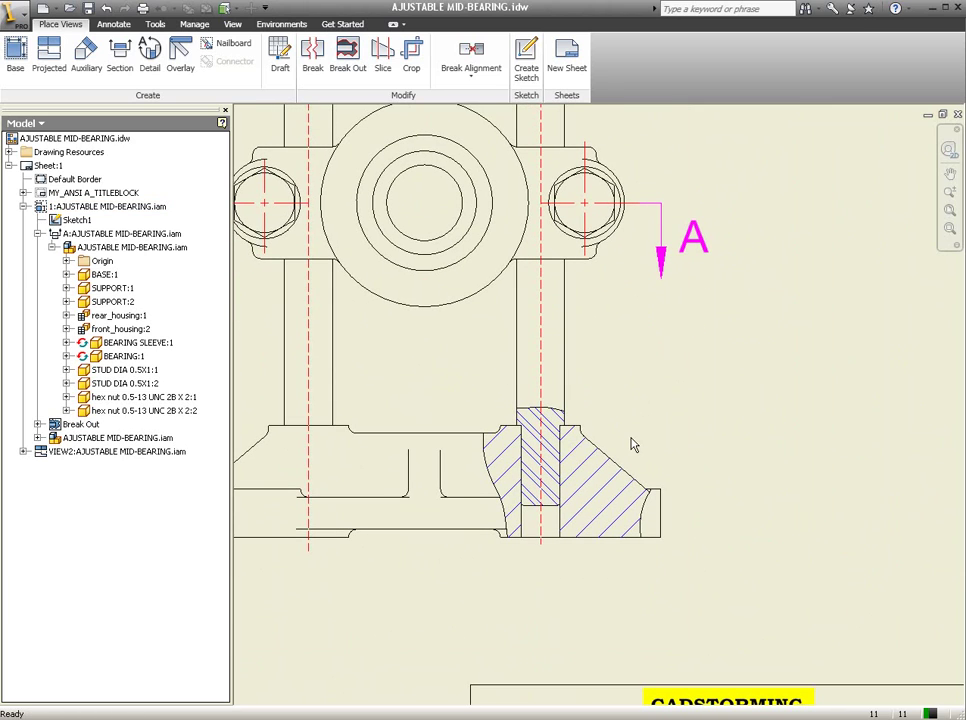
scroll(668, 455, "down", 3)
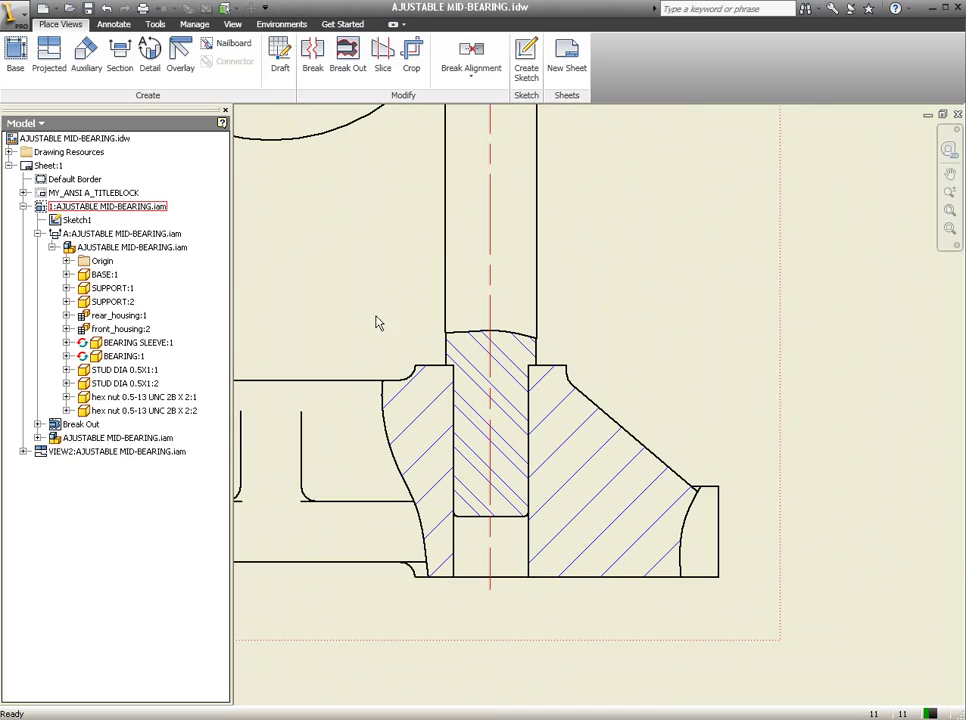
left_click(104, 207)
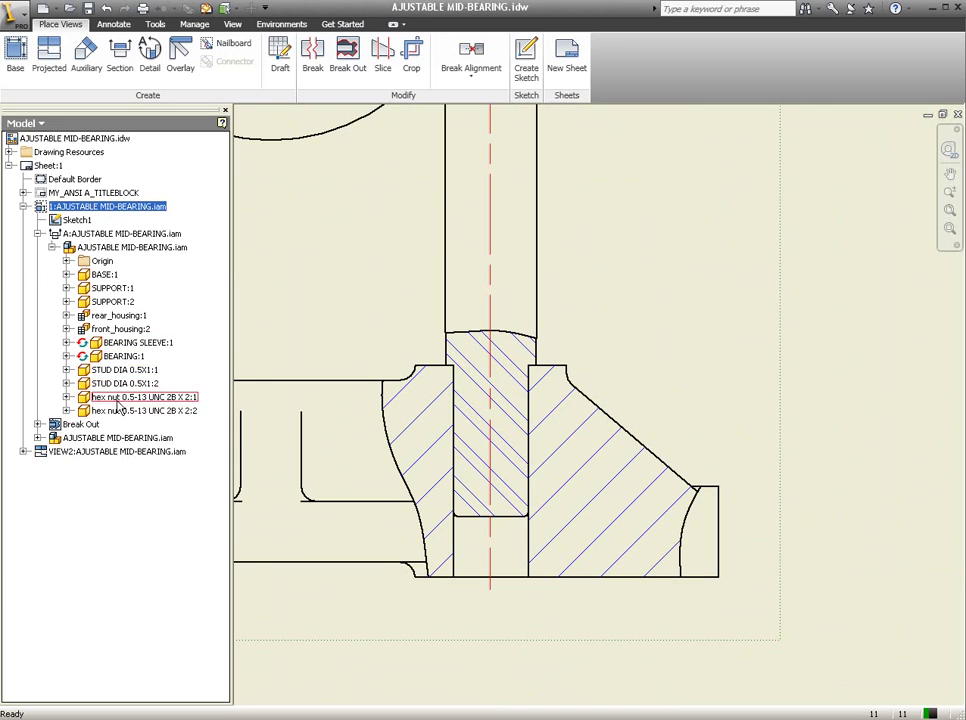
left_click(112, 288)
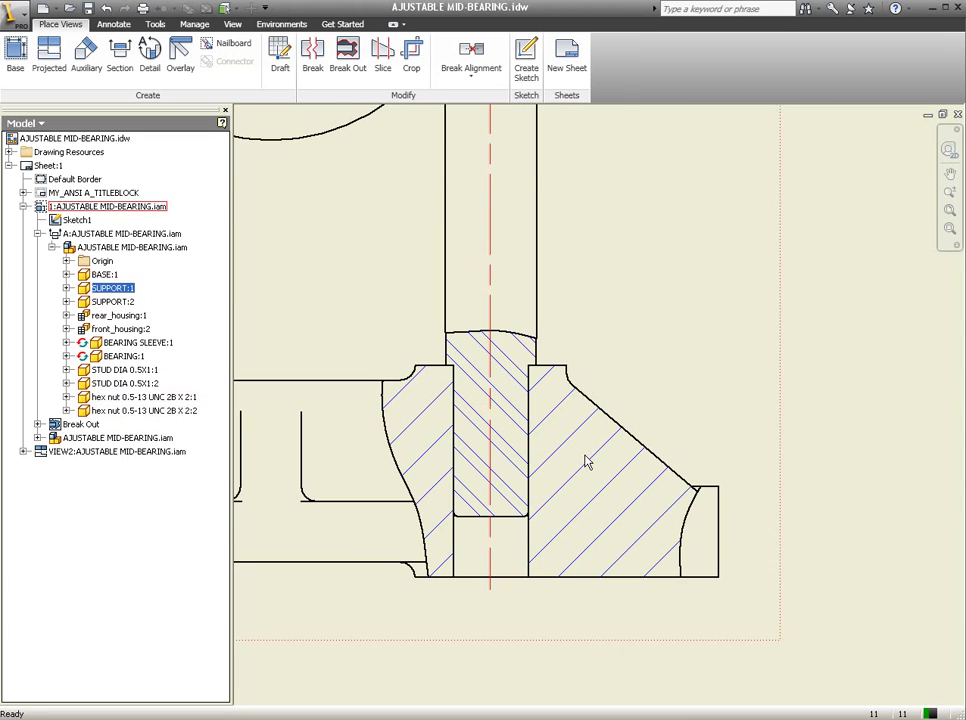
scroll(582, 457, "down", 5)
middle_click_drag(579, 455, 569, 489)
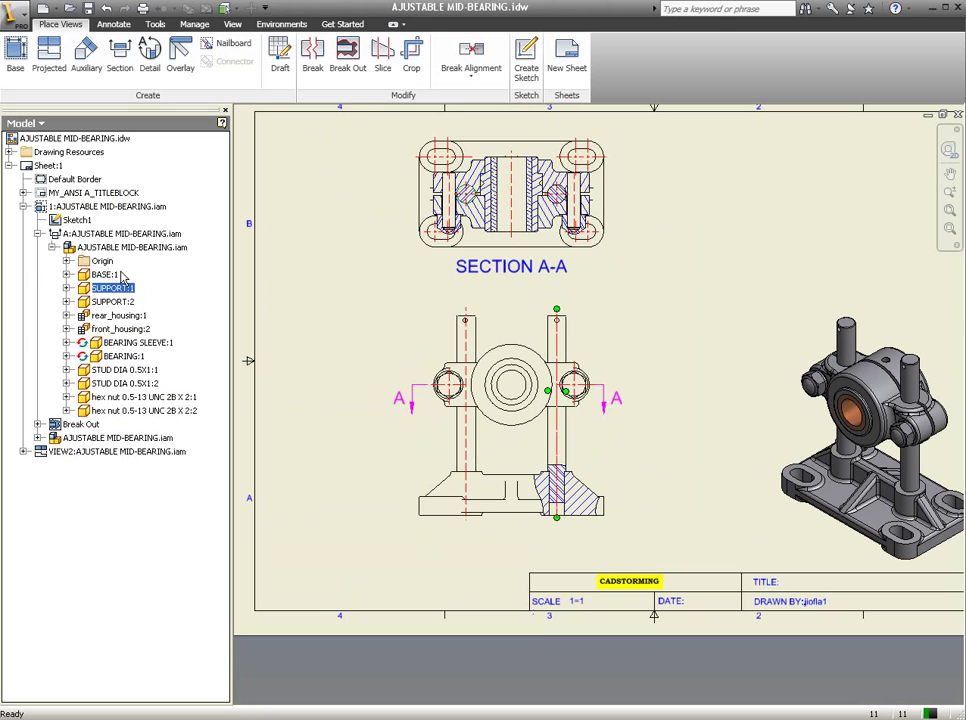
key("F5")
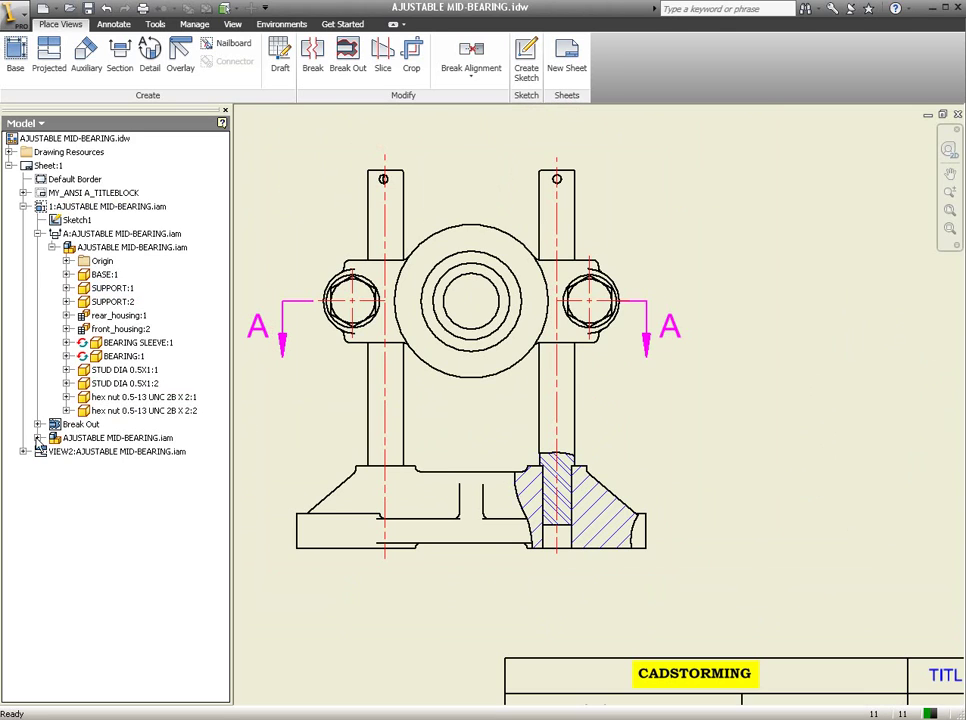
Step: Set SUPPORT:2's Section Participation to None in the break-out view
left_click(37, 438)
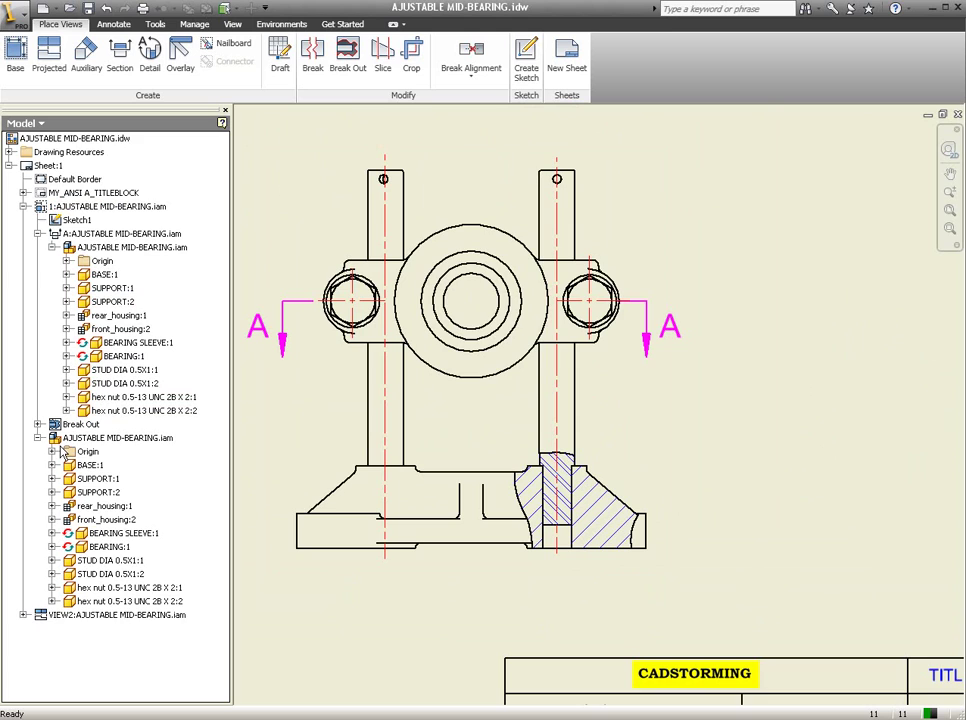
left_click(52, 247)
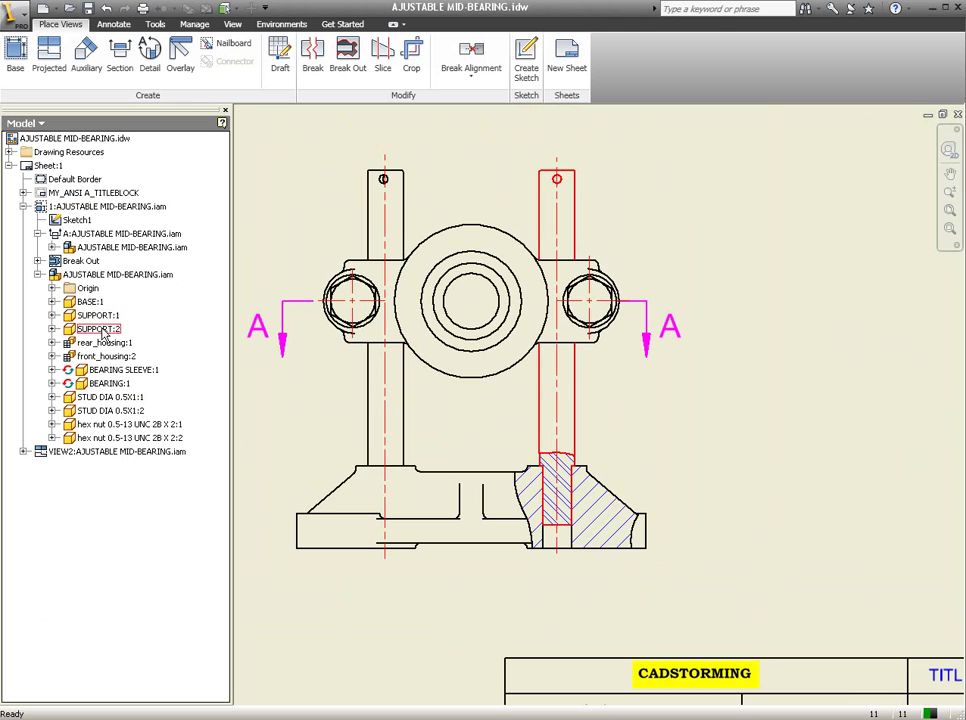
left_click(101, 333)
right_click(102, 339)
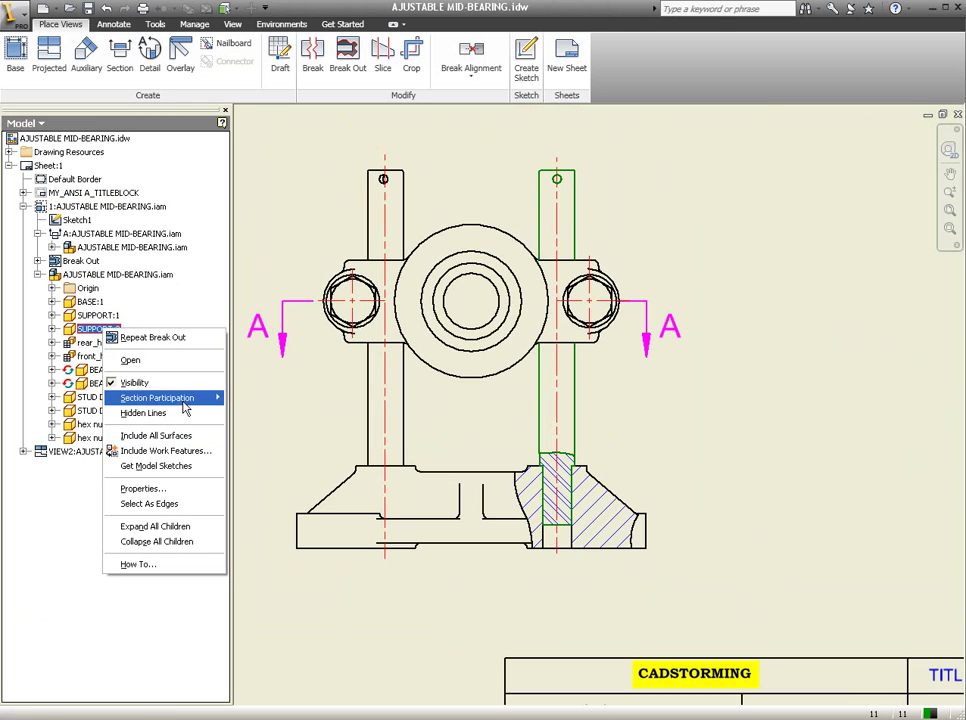
left_click(257, 431)
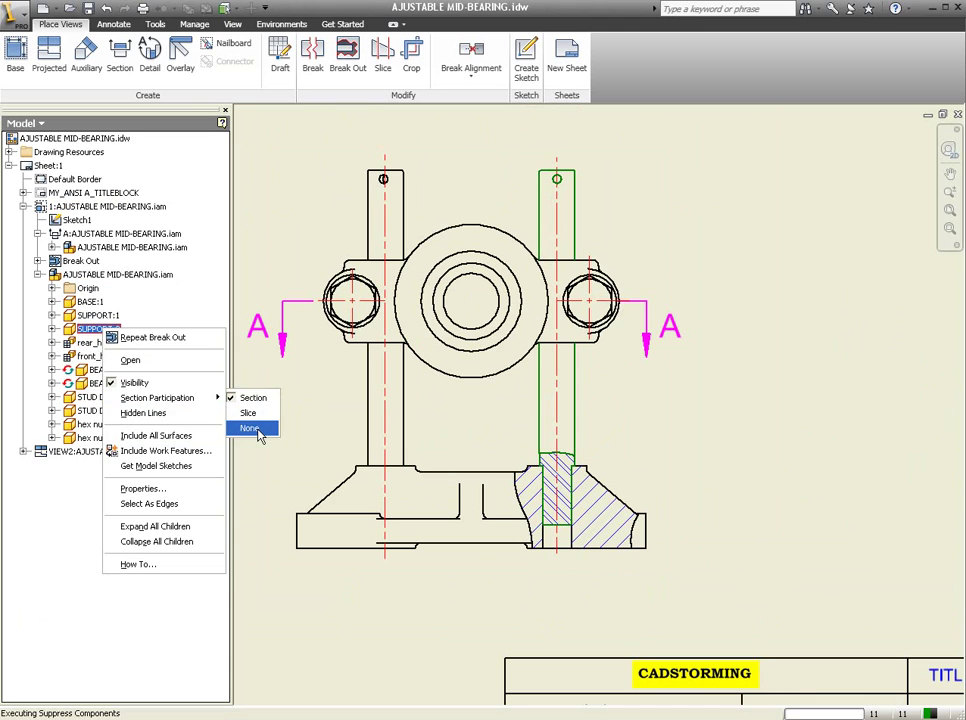
left_click(243, 431)
Step: Zoom out to fit the whole drawing sheet
key("F2")
left_click_drag(705, 447, 679, 464)
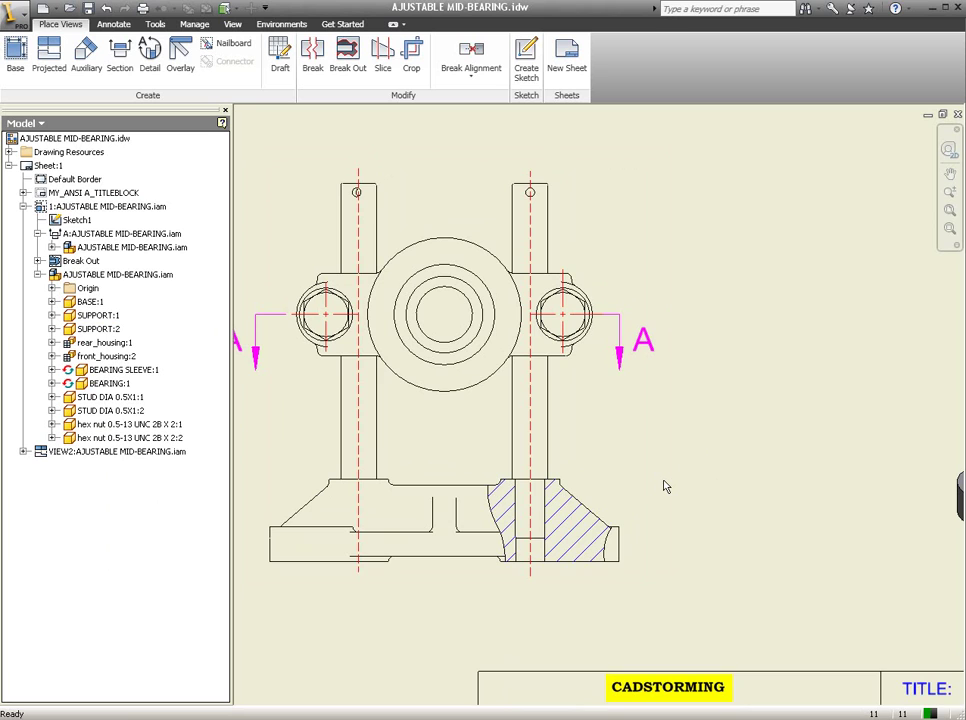
scroll(667, 493, "up", 2)
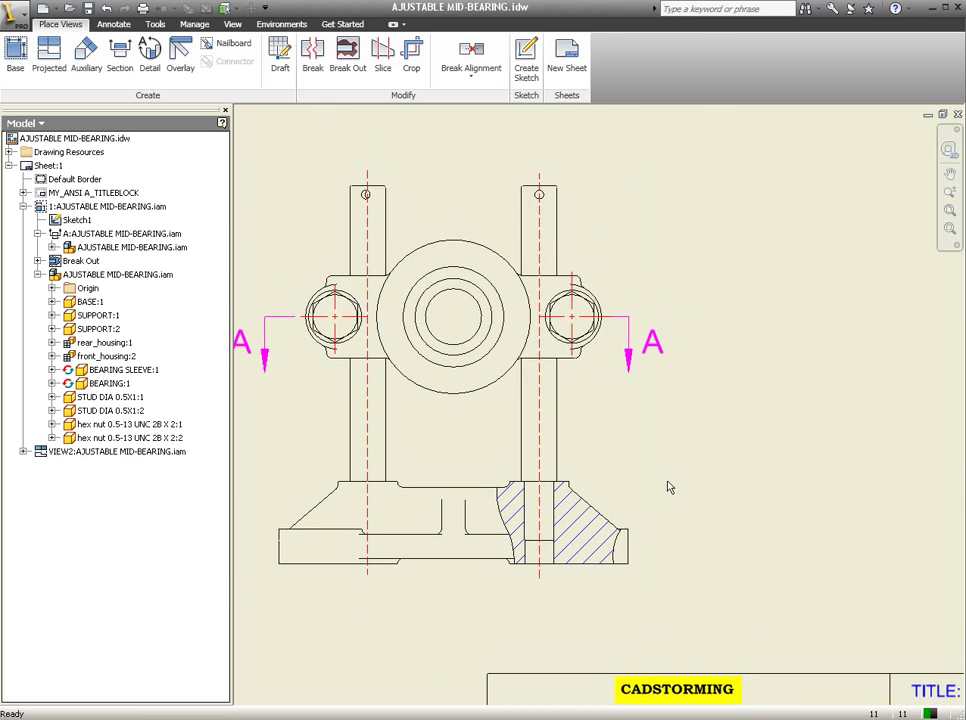
key("Home")
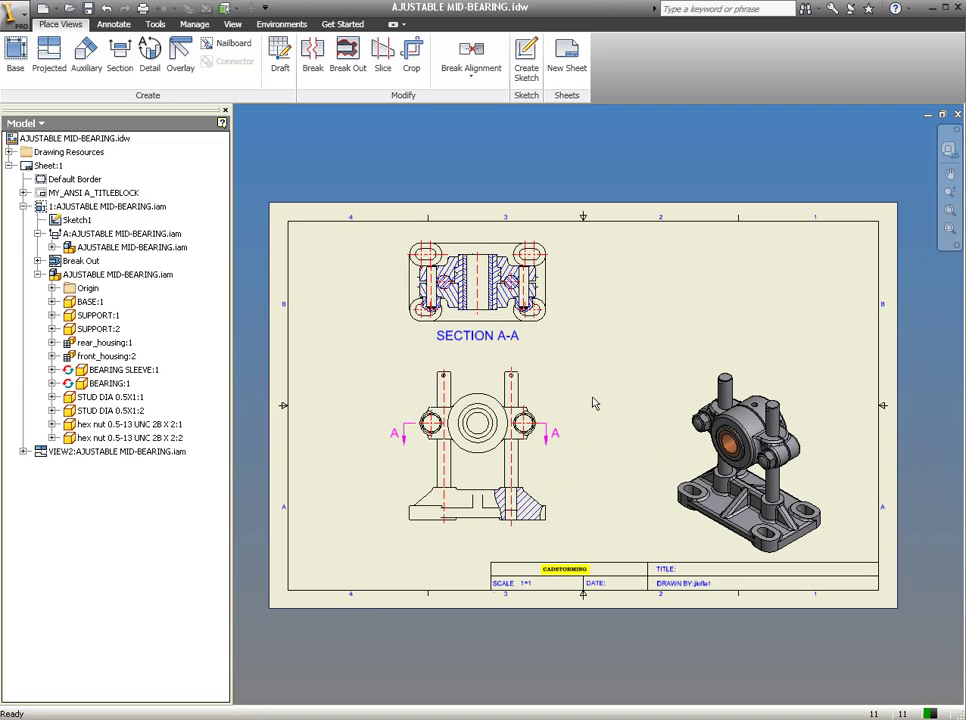
Step: Launch Auto Balloon from the Annotate Balloon dropdown and move its dialog aside
left_click(121, 27)
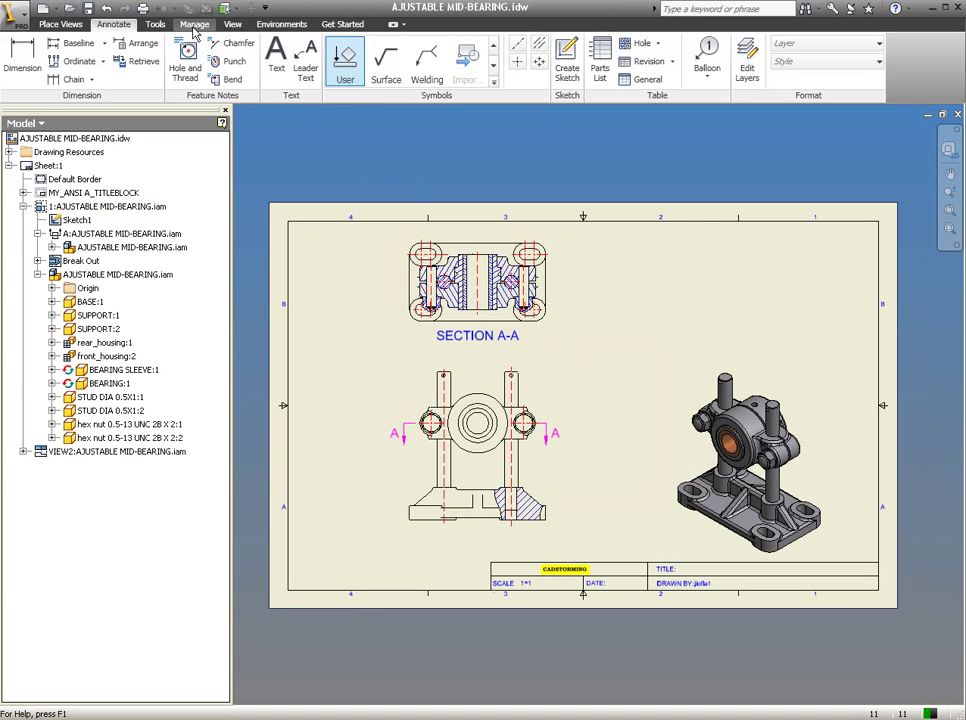
left_click(708, 72)
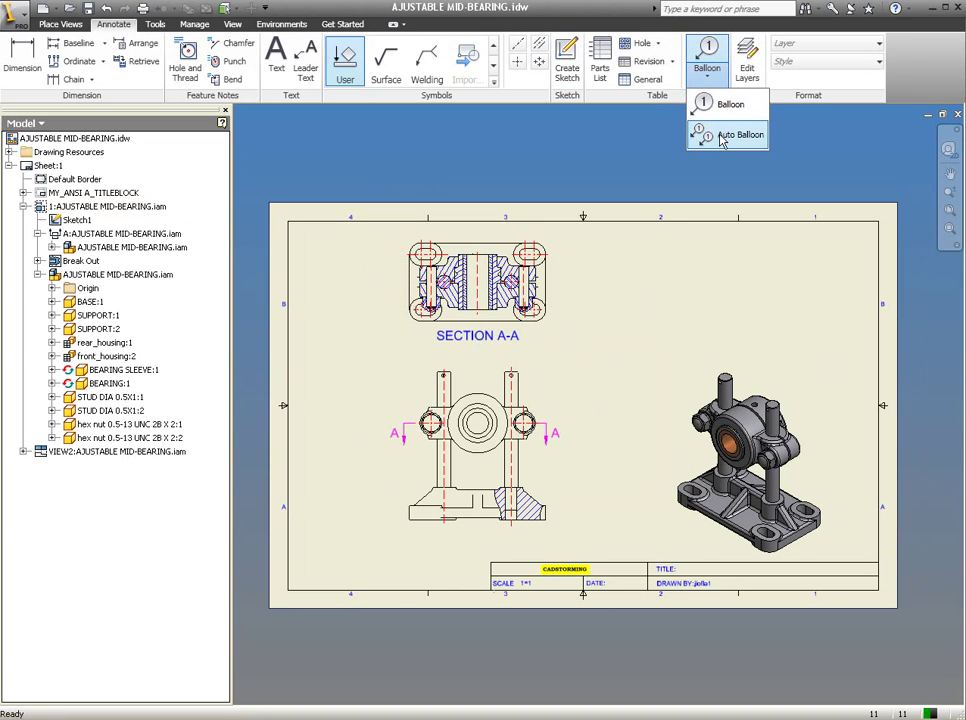
left_click(722, 138)
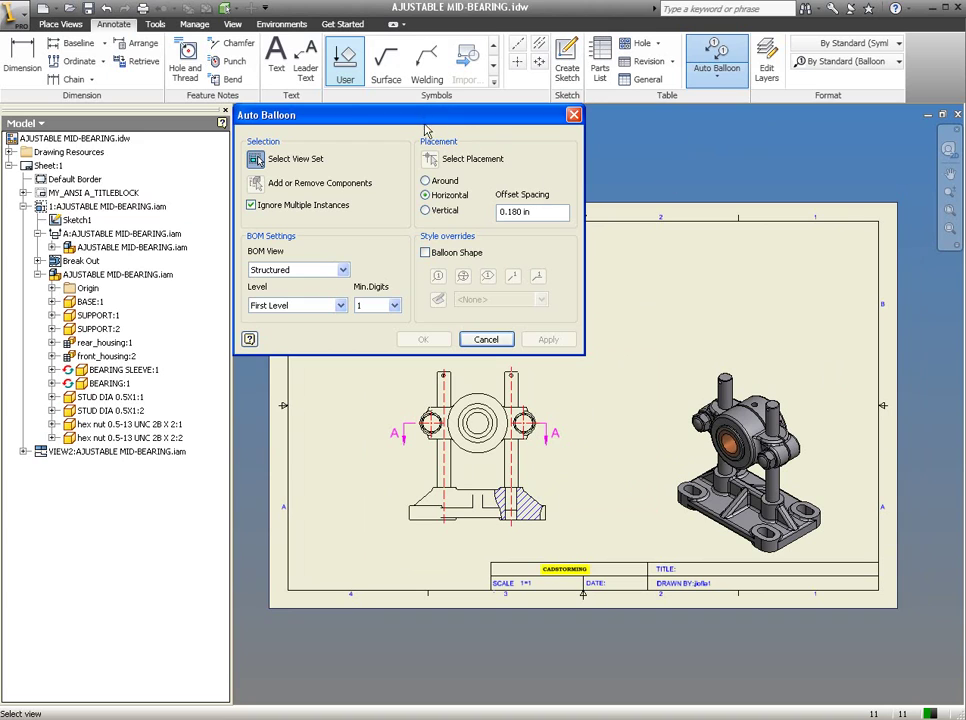
left_click_drag(497, 128, 298, 393)
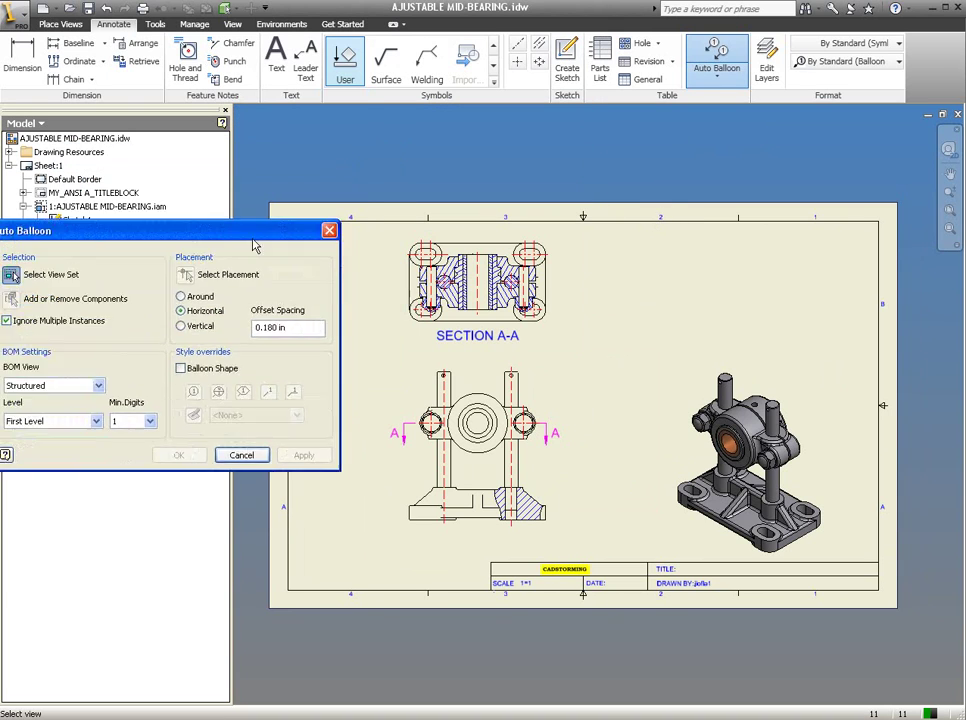
Step: Auto-balloon every SECTION A-A component in a vertical column to the view's right
left_click(406, 266)
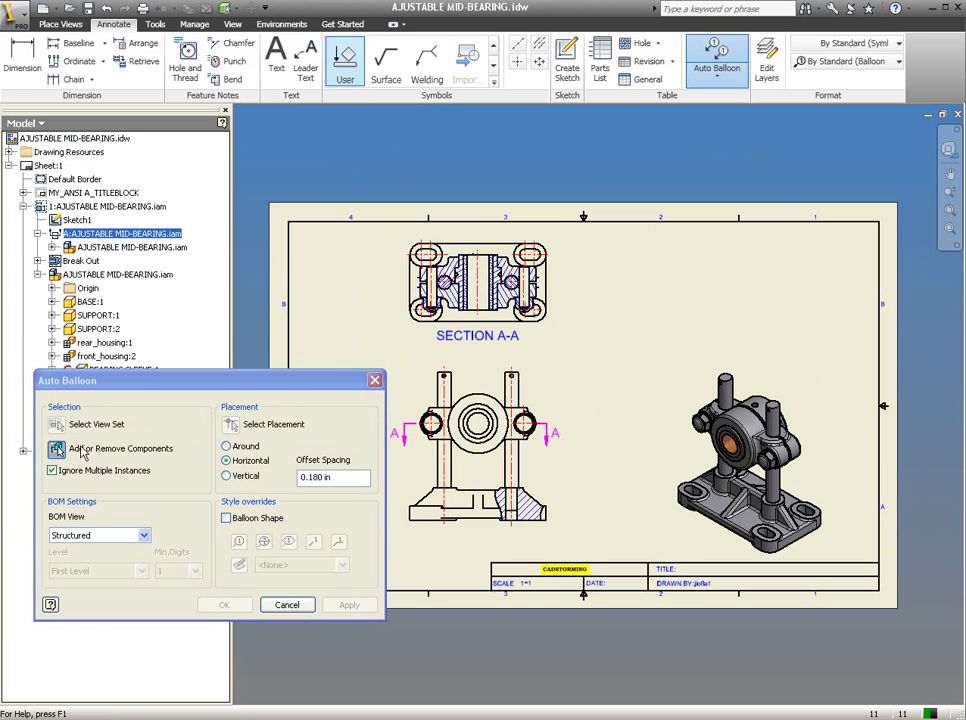
left_click_drag(388, 240, 578, 351)
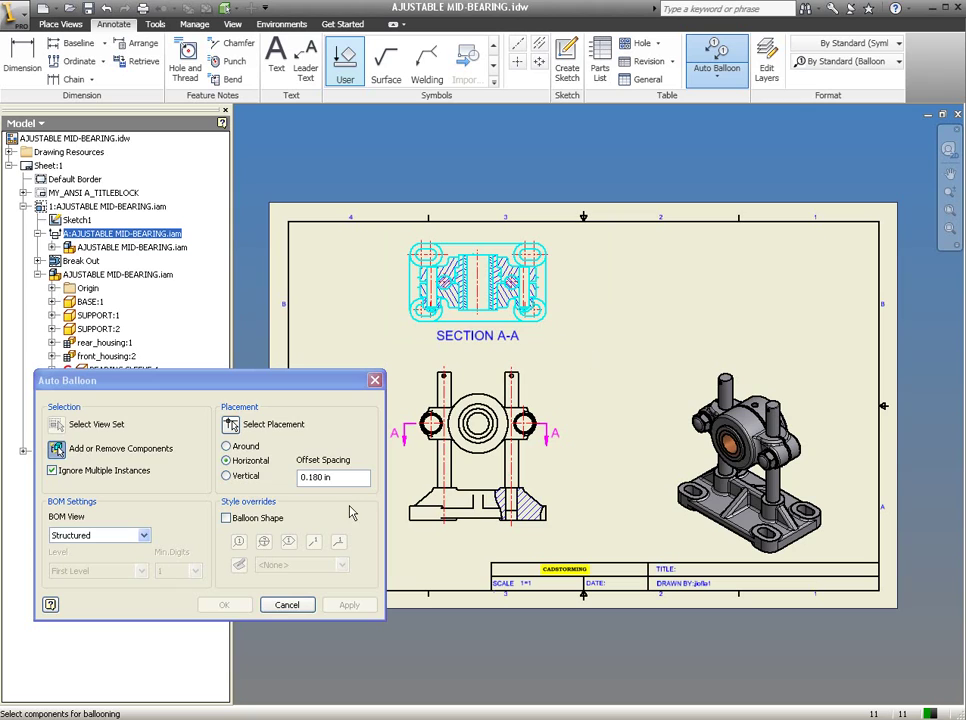
left_click(233, 427)
left_click(227, 447)
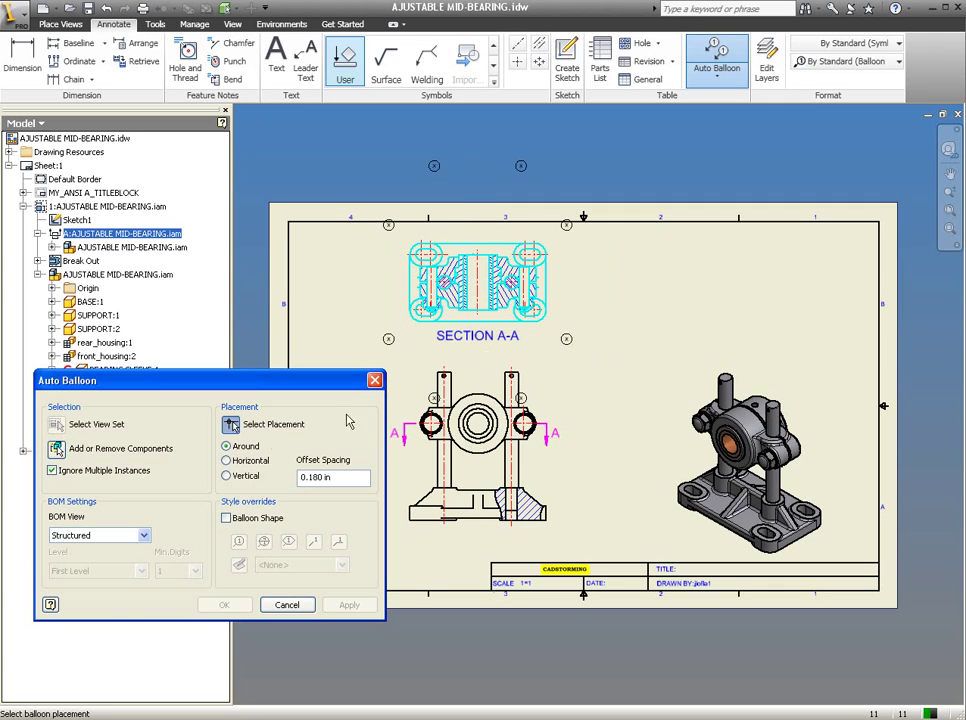
left_click(226, 461)
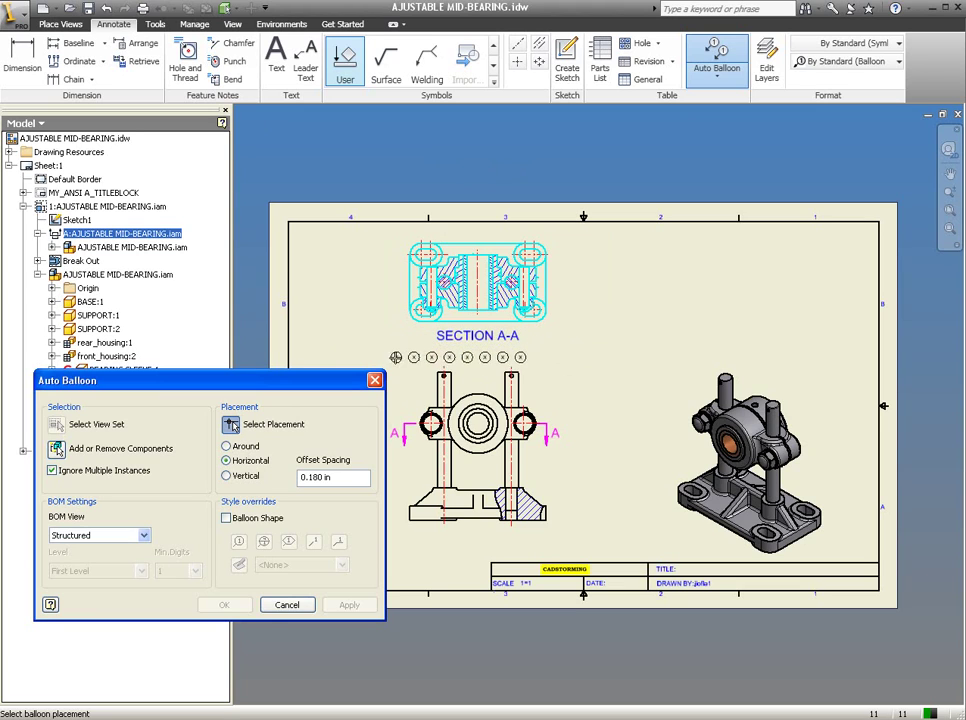
left_click(227, 477)
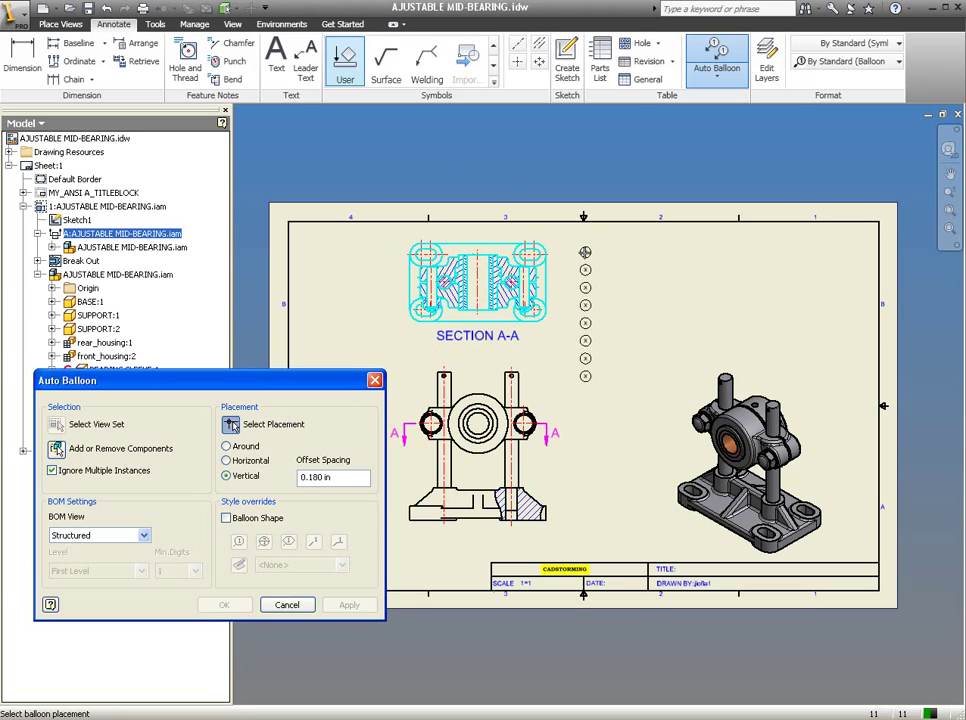
left_click(585, 252)
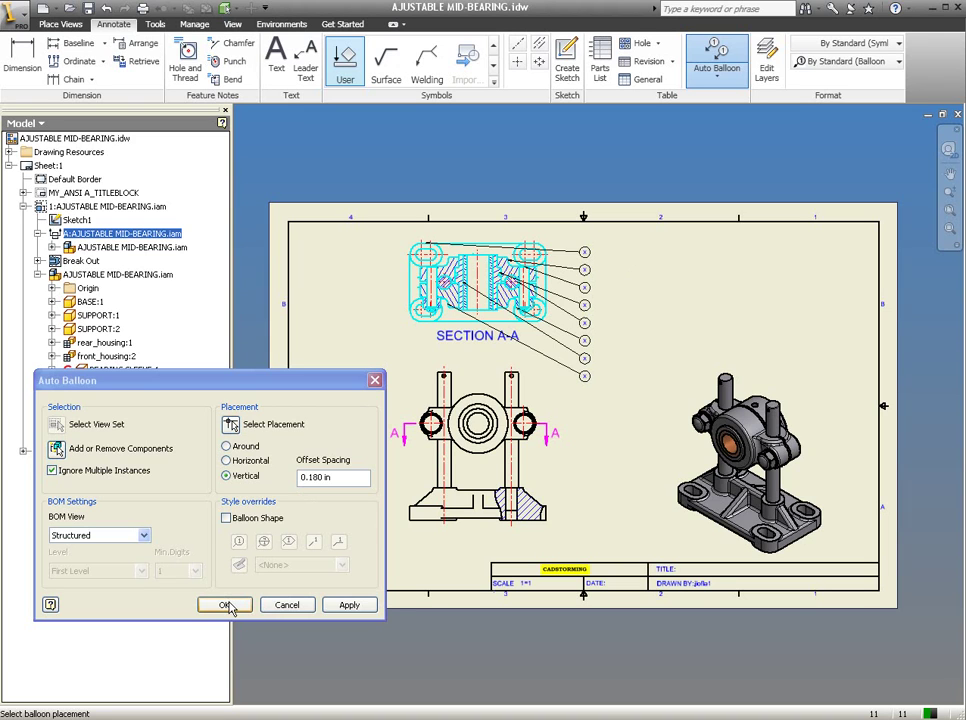
left_click(227, 606)
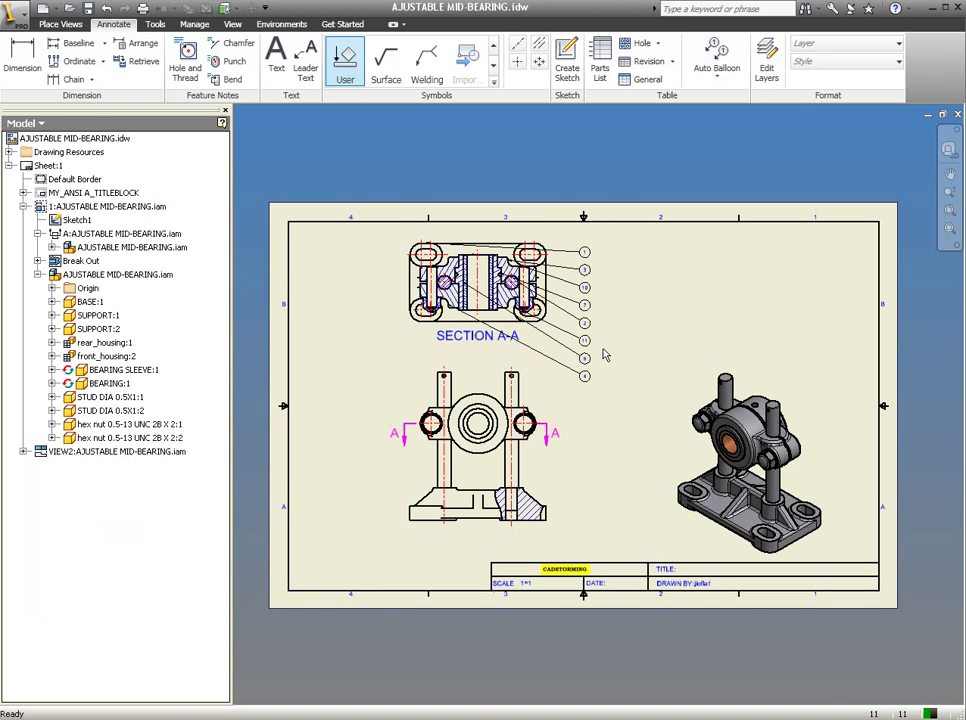
Step: Move balloon 1 and its leader onto the base in the front view
scroll(604, 355, "up", 3)
mouse_move(606, 351)
middle_mouse_down()
mouse_move(686, 431)
mouse_move(698, 338)
mouse_move(729, 367)
mouse_move(720, 259)
middle_mouse_up()
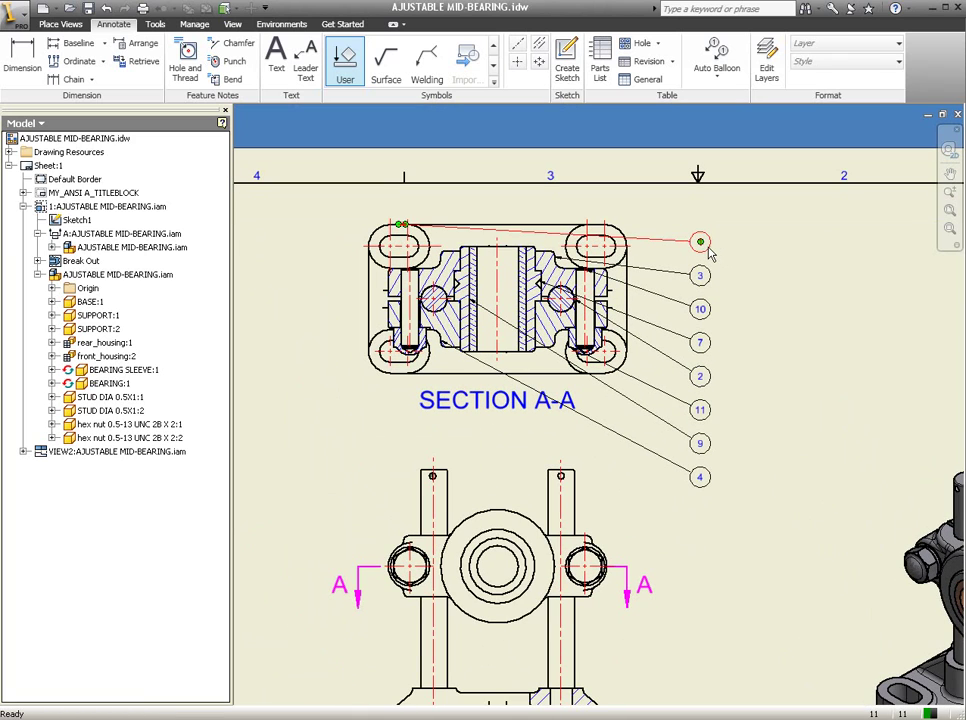
left_click(709, 254)
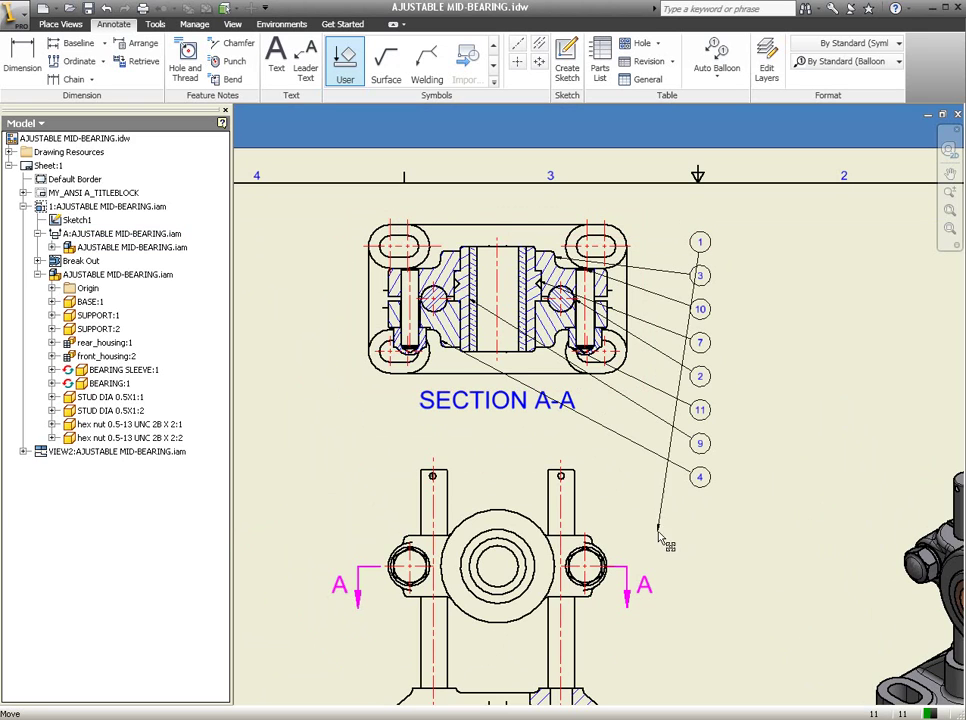
left_click_drag(400, 227, 665, 547)
middle_click_drag(688, 588, 650, 320)
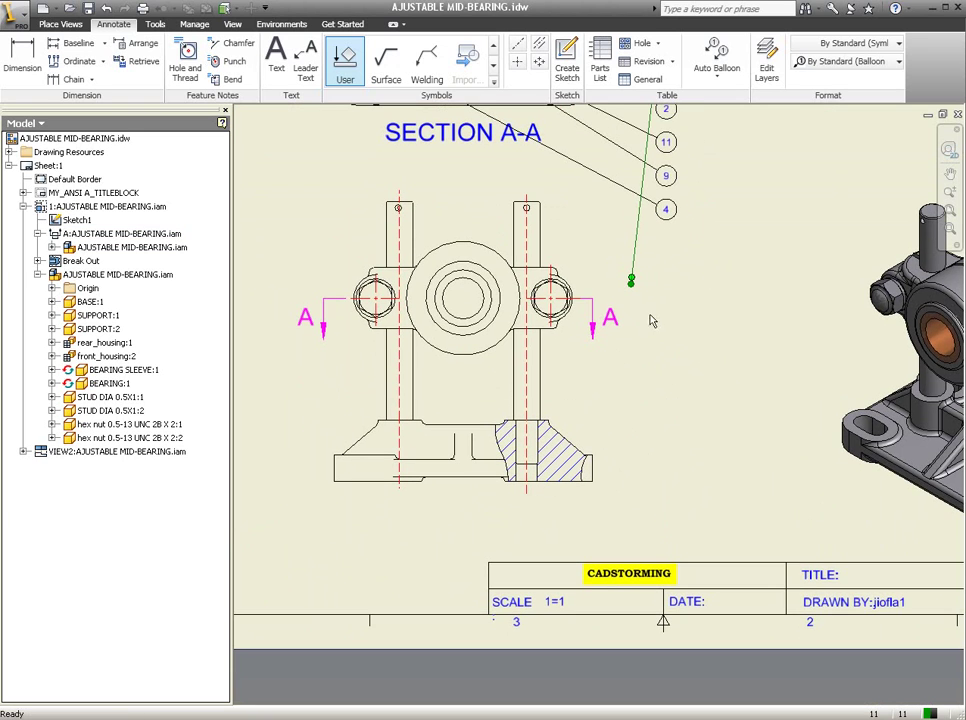
mouse_move(631, 280)
left_mouse_down()
mouse_move(606, 480)
mouse_move(596, 466)
left_mouse_up()
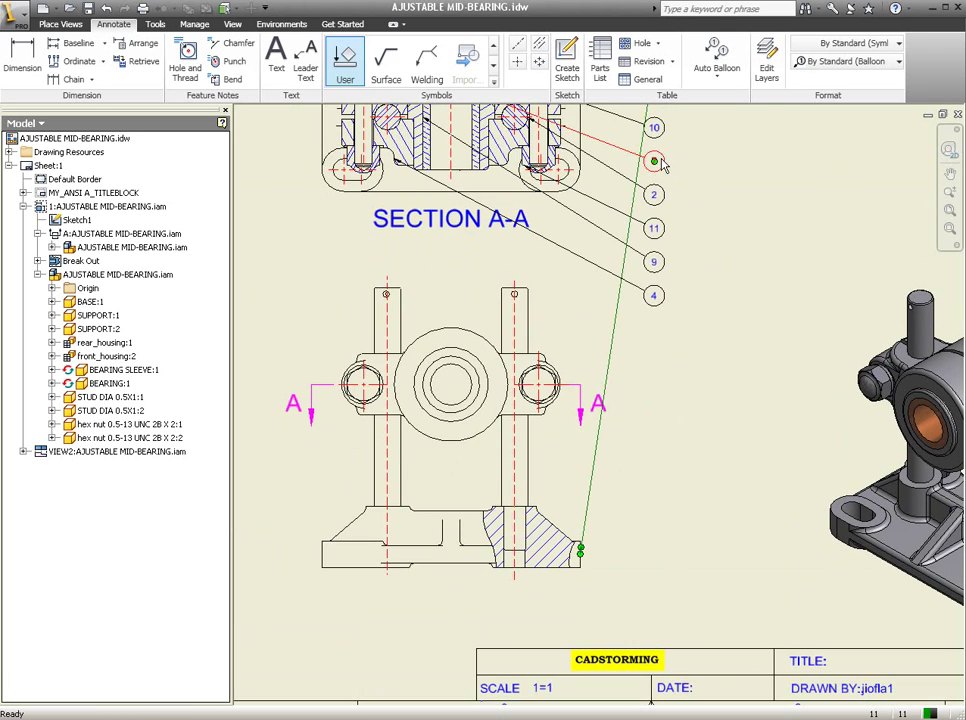
middle_click_drag(640, 230, 650, 400)
mouse_move(650, 145)
left_mouse_down()
mouse_move(648, 636)
mouse_move(650, 627)
left_mouse_up()
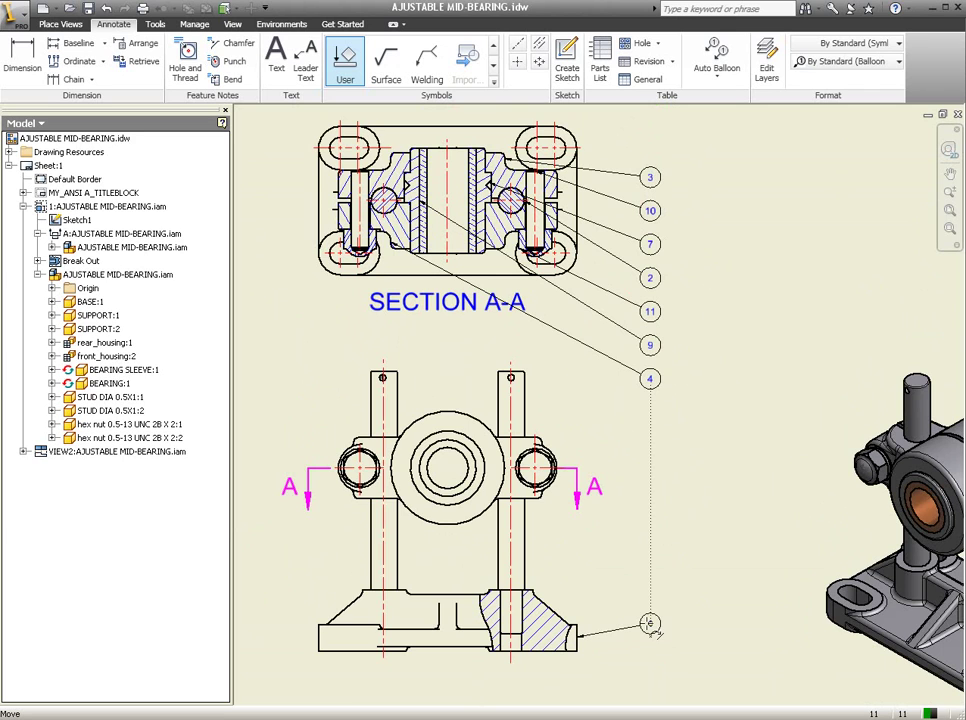
middle_click_drag(684, 433, 690, 520)
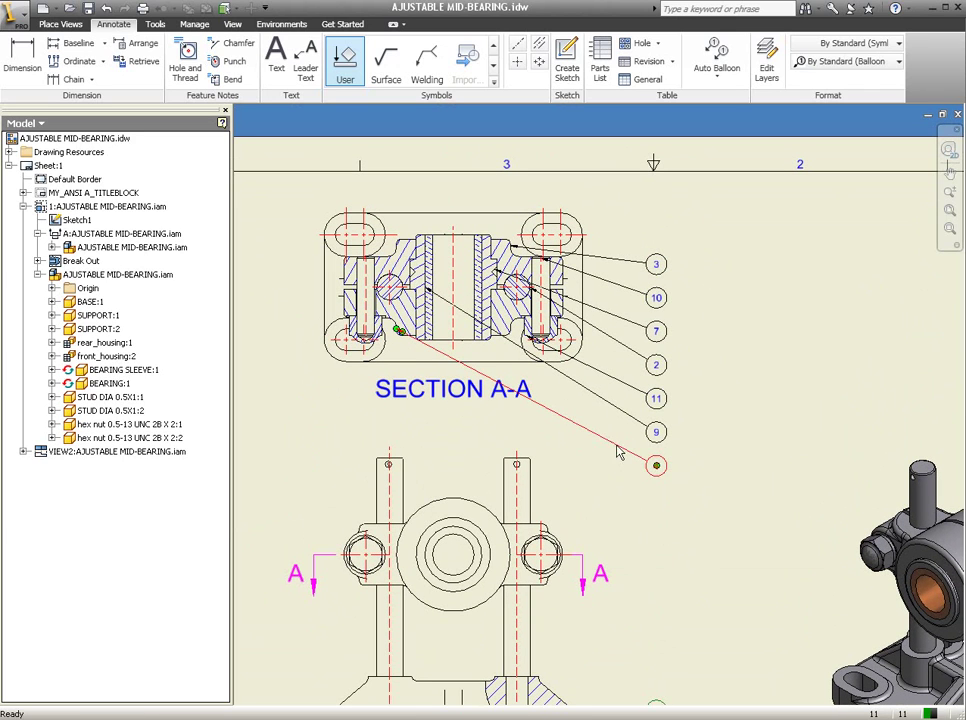
Step: Move balloons 4 and 9 below the section and shift the SECTION A-A label left
left_click_drag(658, 468, 363, 406)
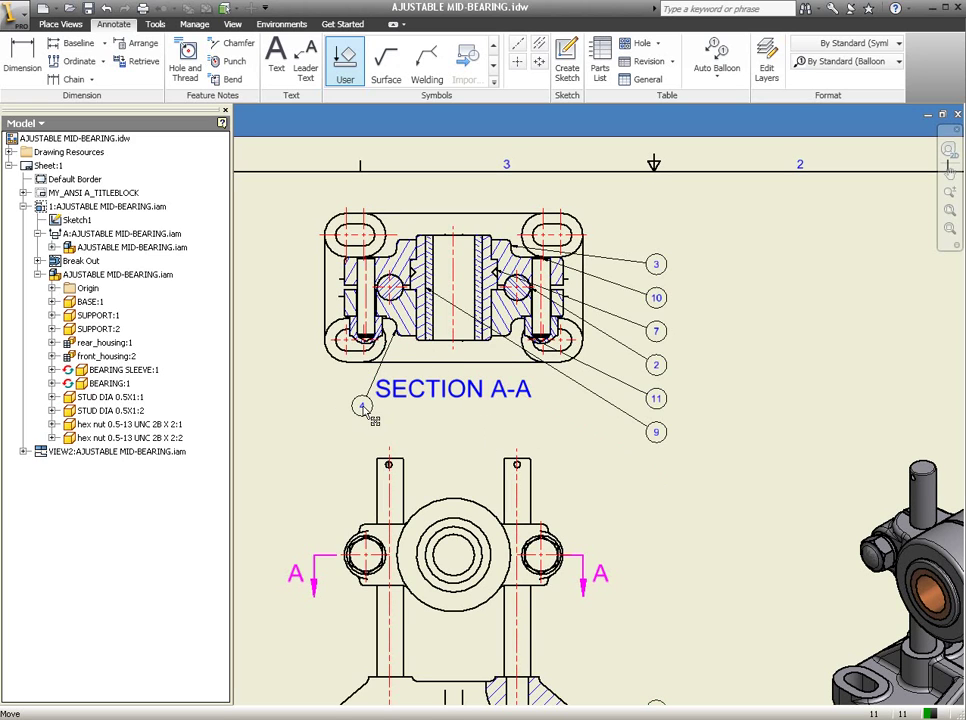
left_click_drag(556, 390, 345, 311)
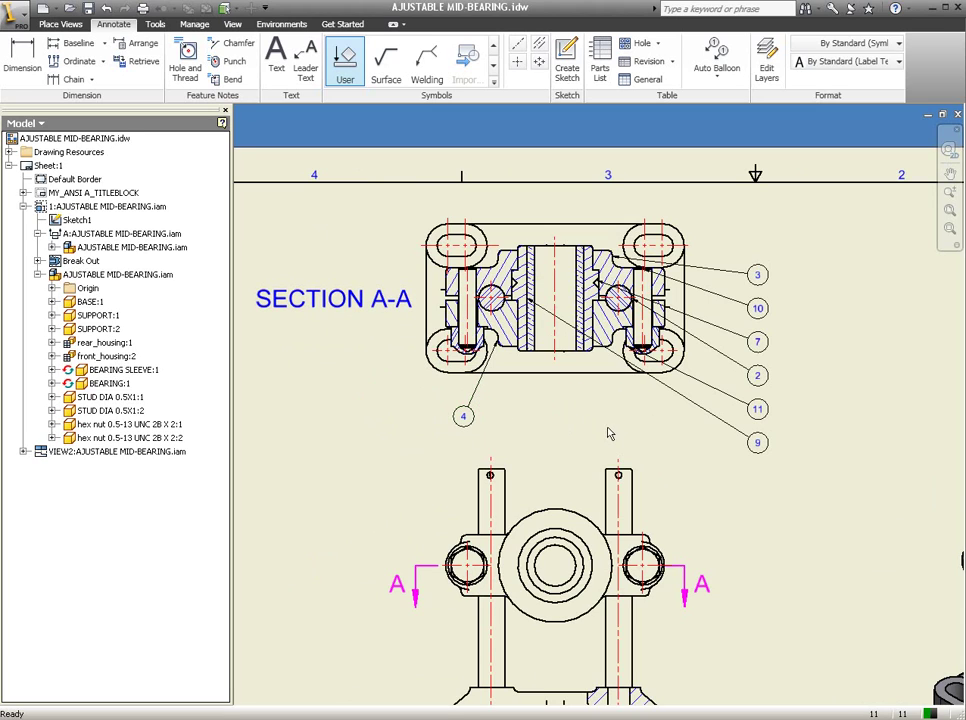
left_click_drag(757, 442, 506, 415)
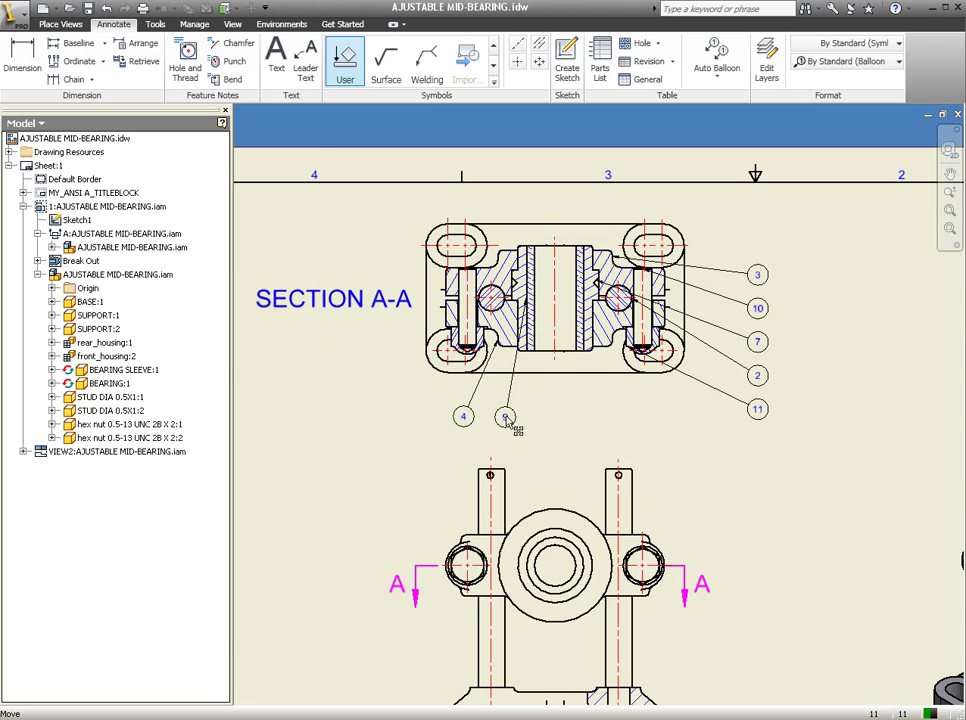
scroll(536, 345, "down", 3)
Step: Reattach balloon 9's leader and move balloon 11 beside balloons 4 and 9
left_click_drag(518, 265, 521, 372)
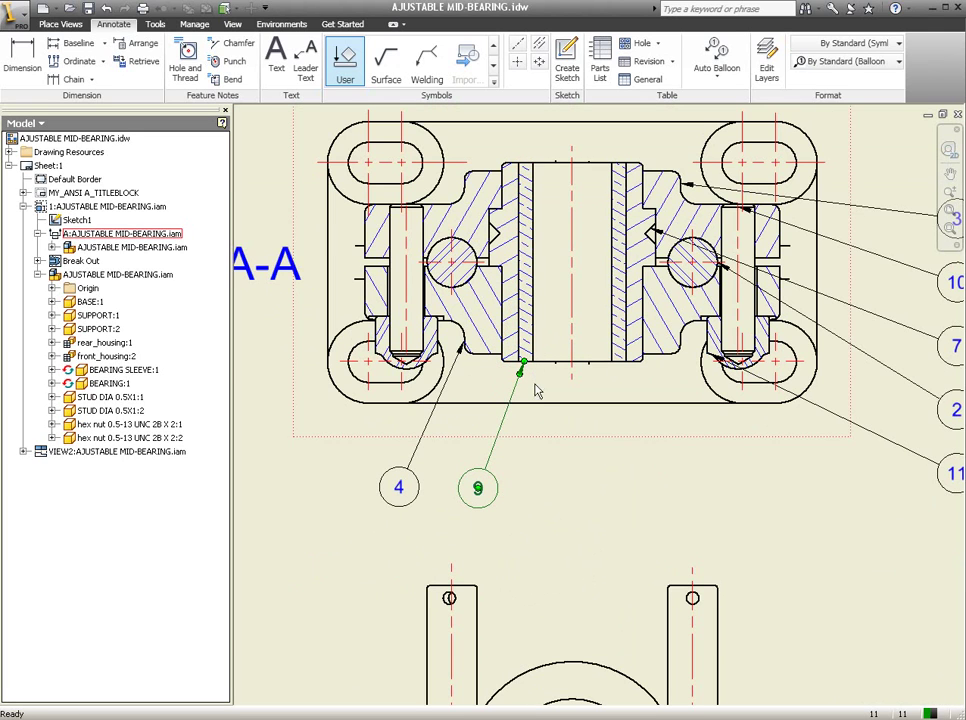
middle_click_drag(660, 498, 565, 494)
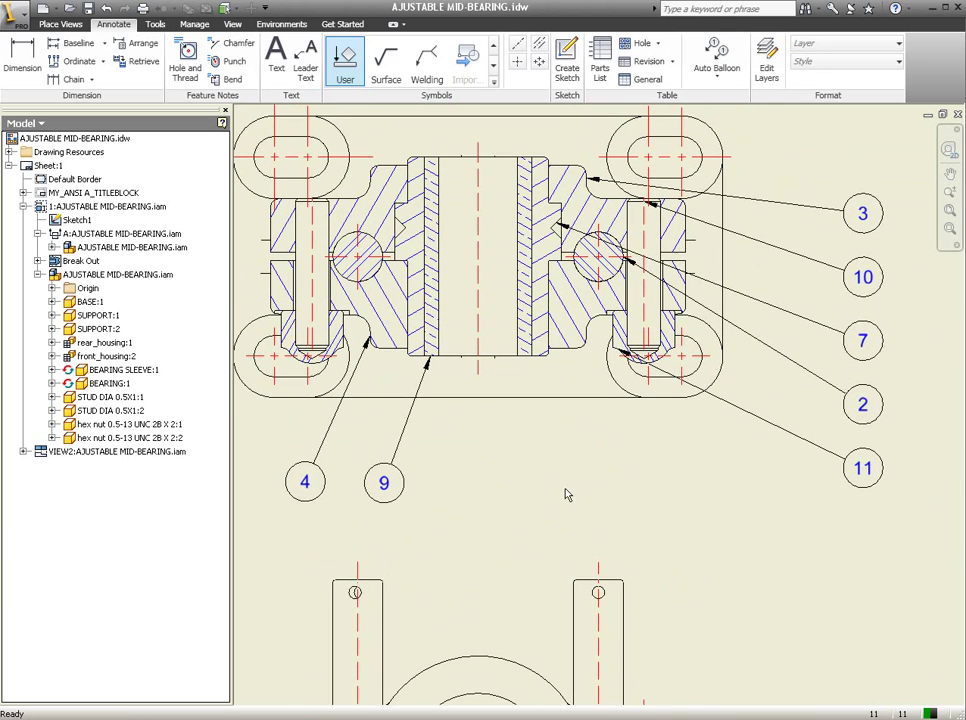
left_click(866, 470)
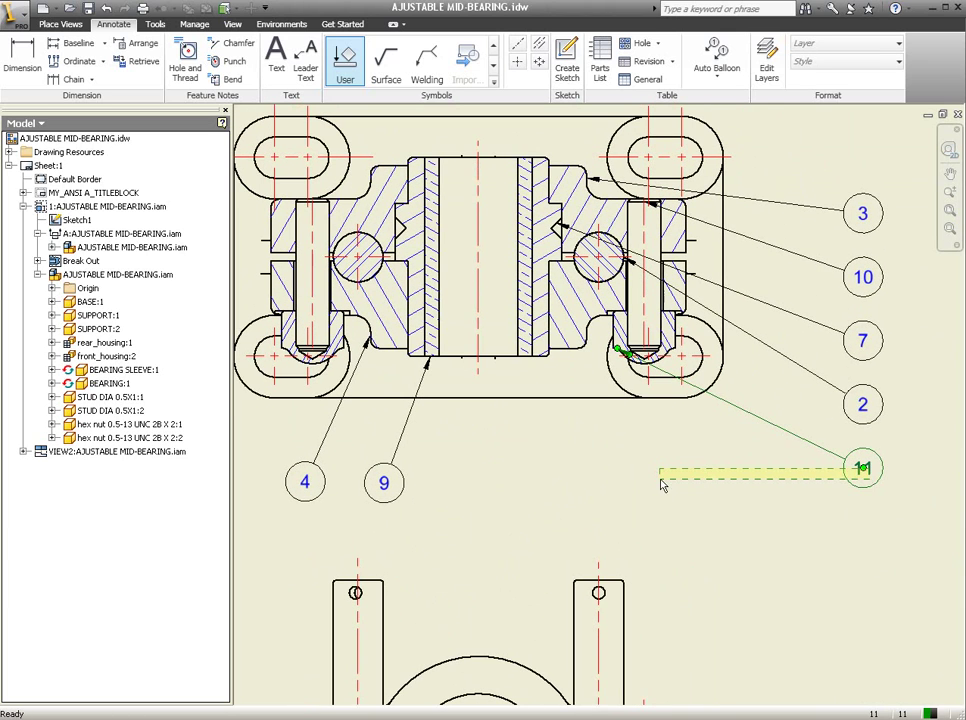
left_click_drag(866, 472, 555, 489)
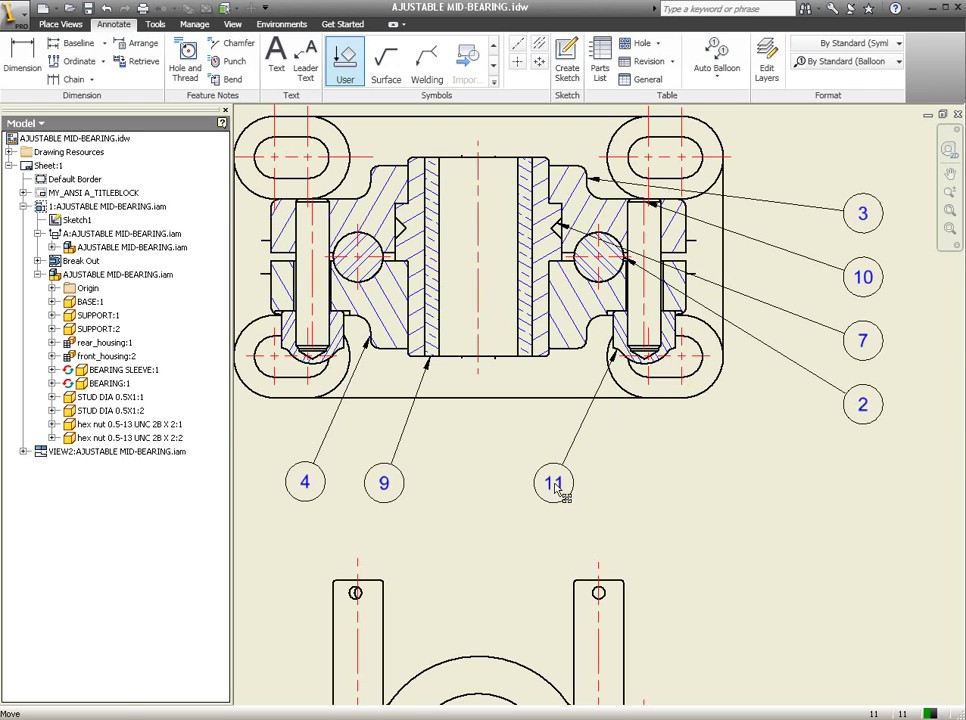
Step: Attach balloon 10's leader to the stud shaft and raise balloon 3 above it
middle_click_drag(873, 474, 811, 497)
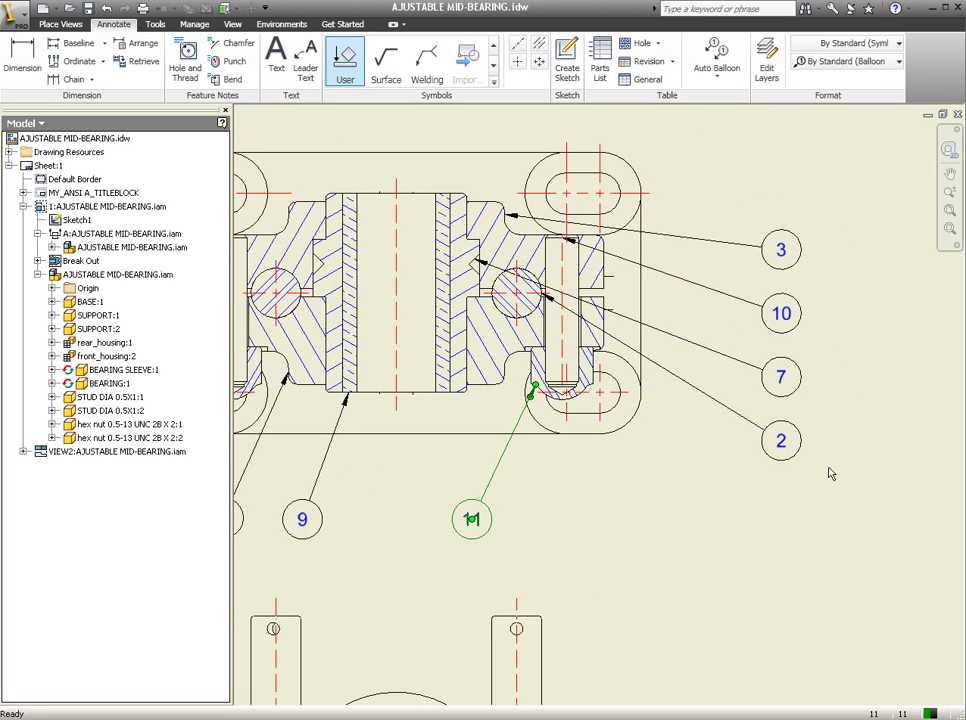
left_click(779, 316)
left_click_drag(562, 238, 589, 302)
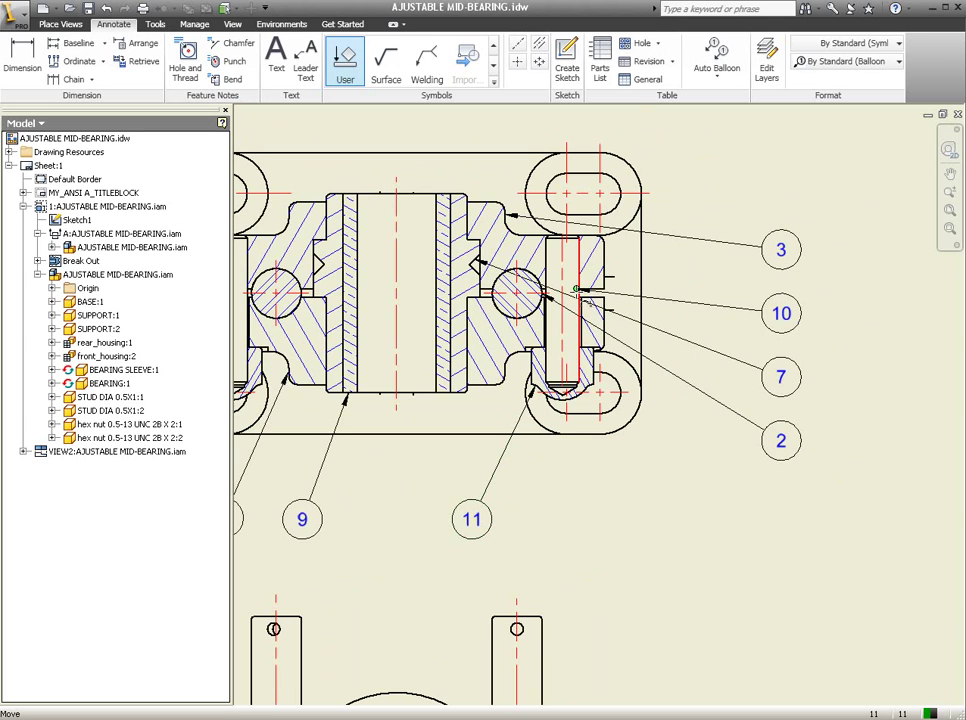
scroll(582, 288, "up", 5)
left_click_drag(462, 283, 456, 289)
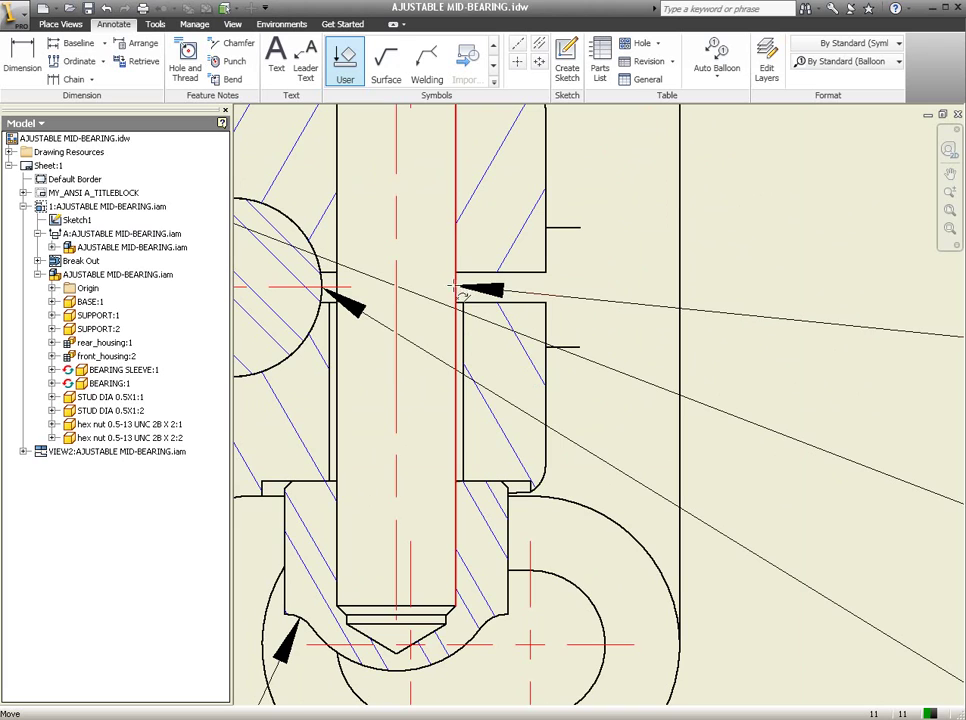
scroll(670, 347, "down", 4)
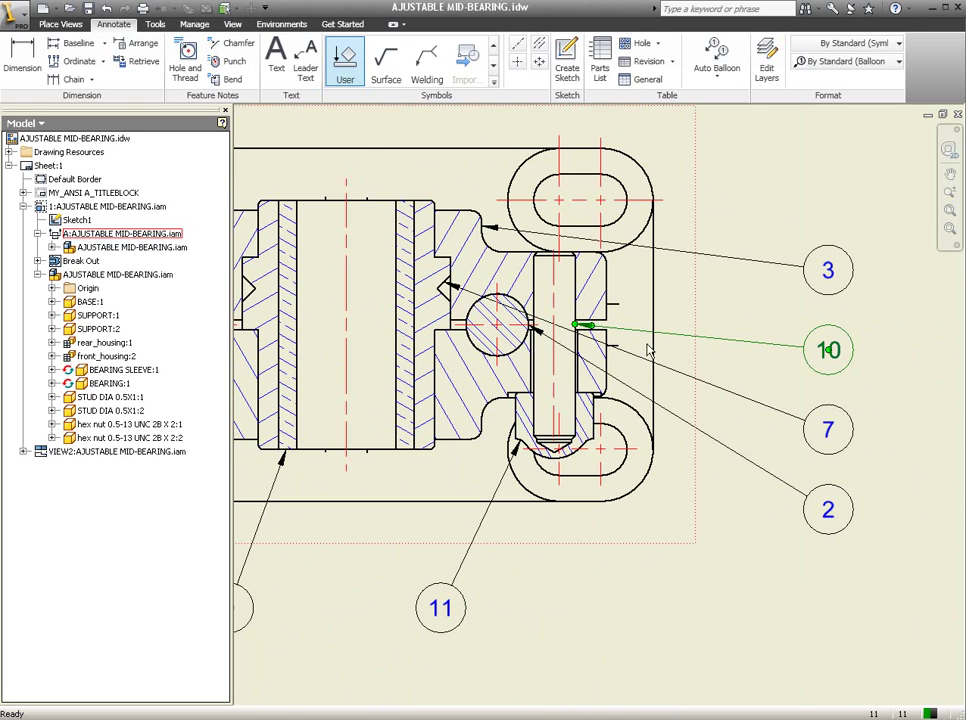
left_click(765, 321)
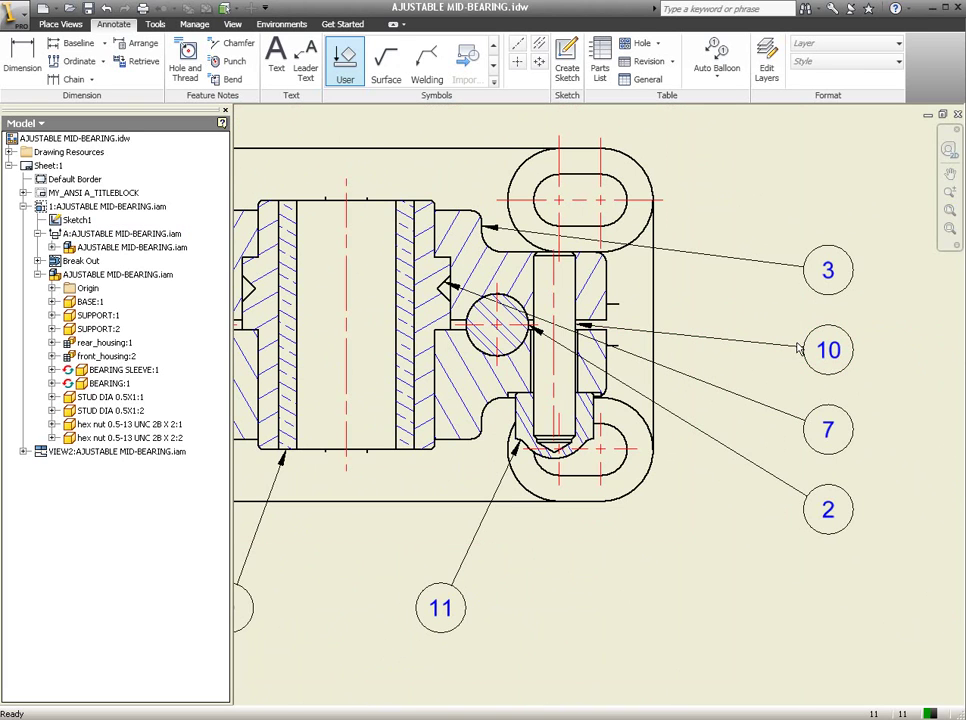
scroll(798, 347, "down", 2)
left_click_drag(804, 302, 806, 211)
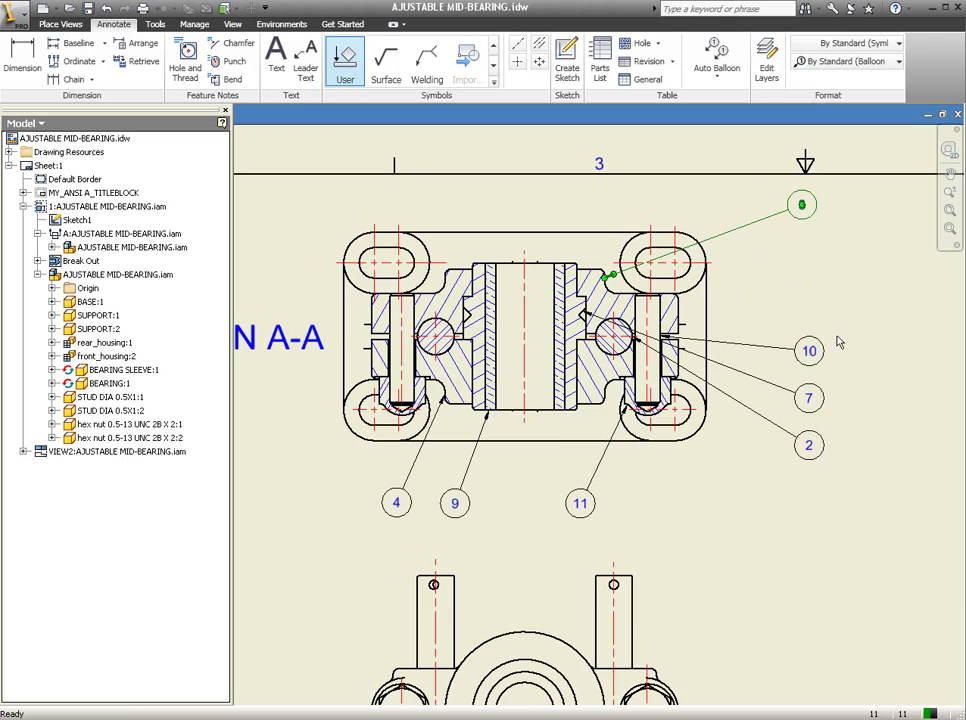
Step: Move balloon 7 up under balloon 3, then attach balloon 2's leader to the front view's stud beside it
middle_click_drag(839, 343, 796, 341)
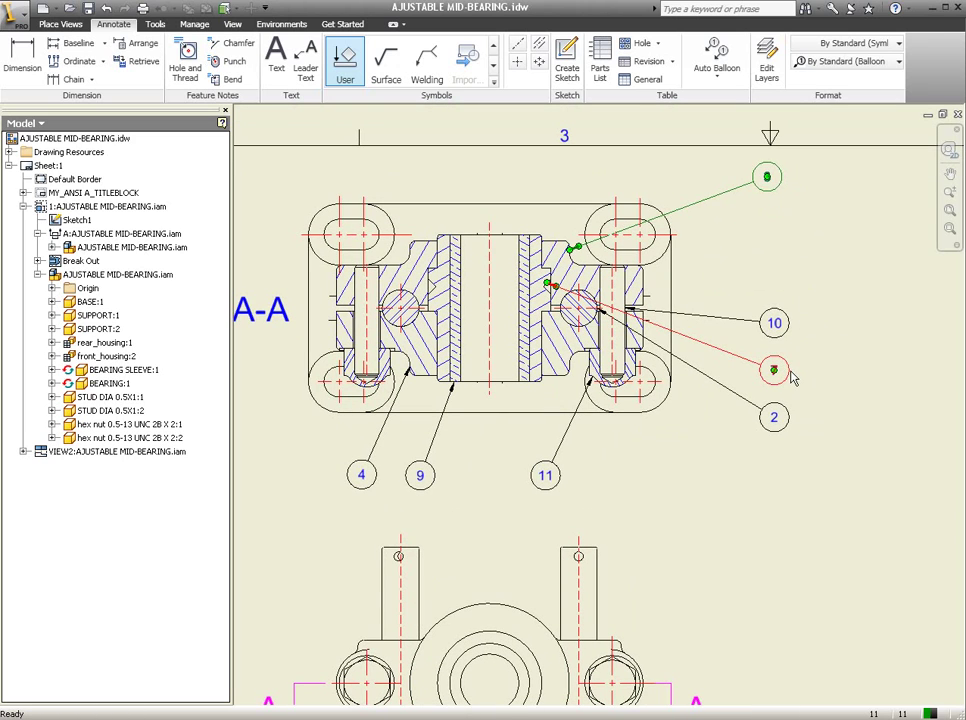
left_click_drag(774, 372, 773, 232)
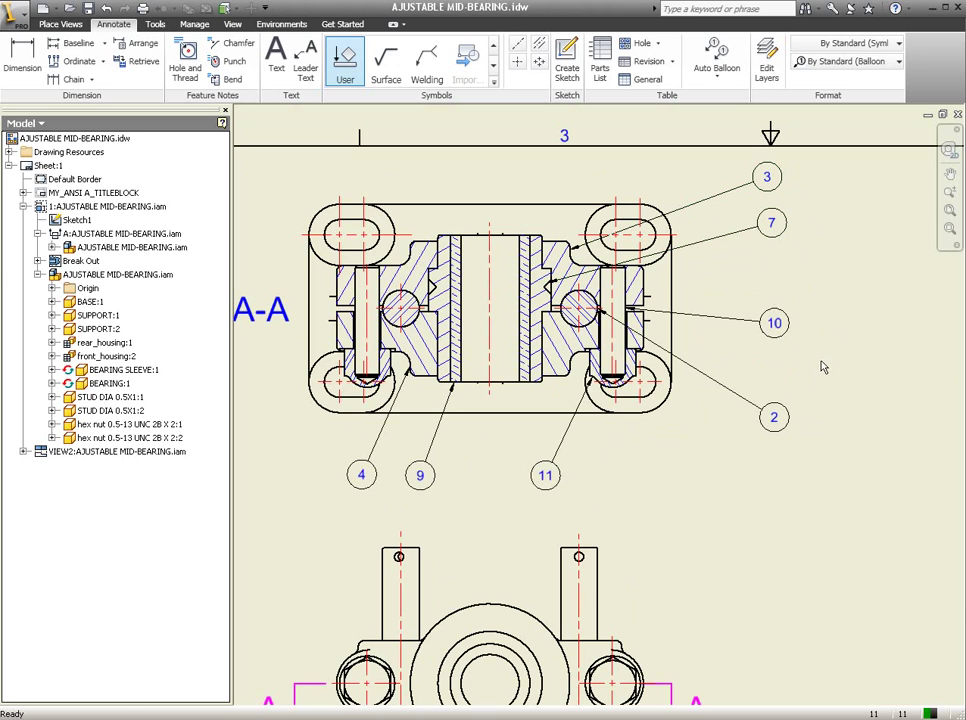
middle_click_drag(860, 397, 755, 333)
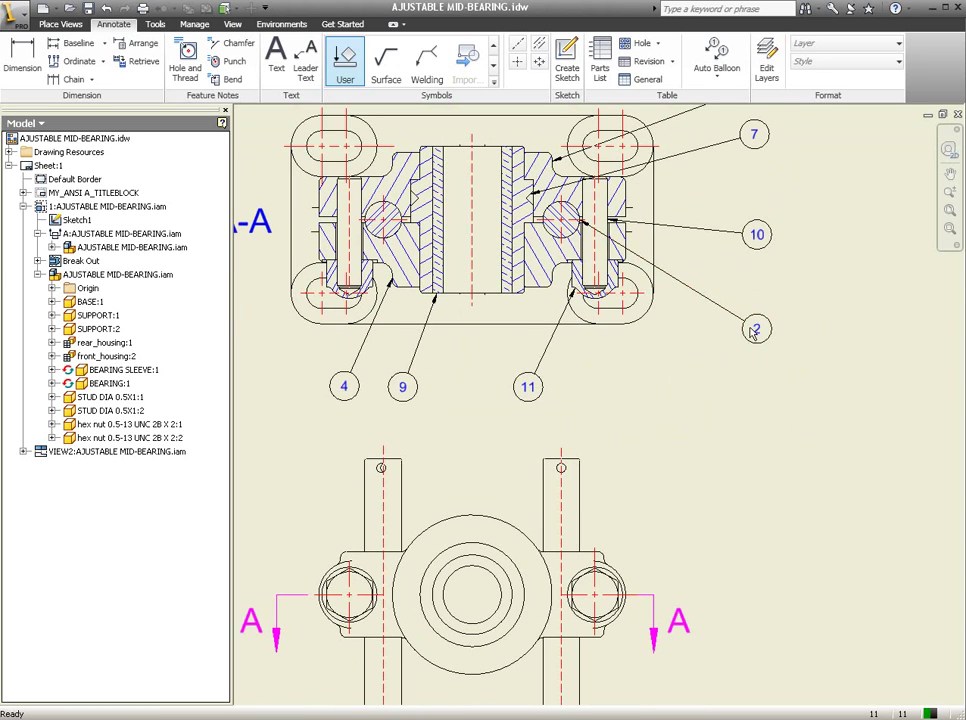
left_click(590, 232)
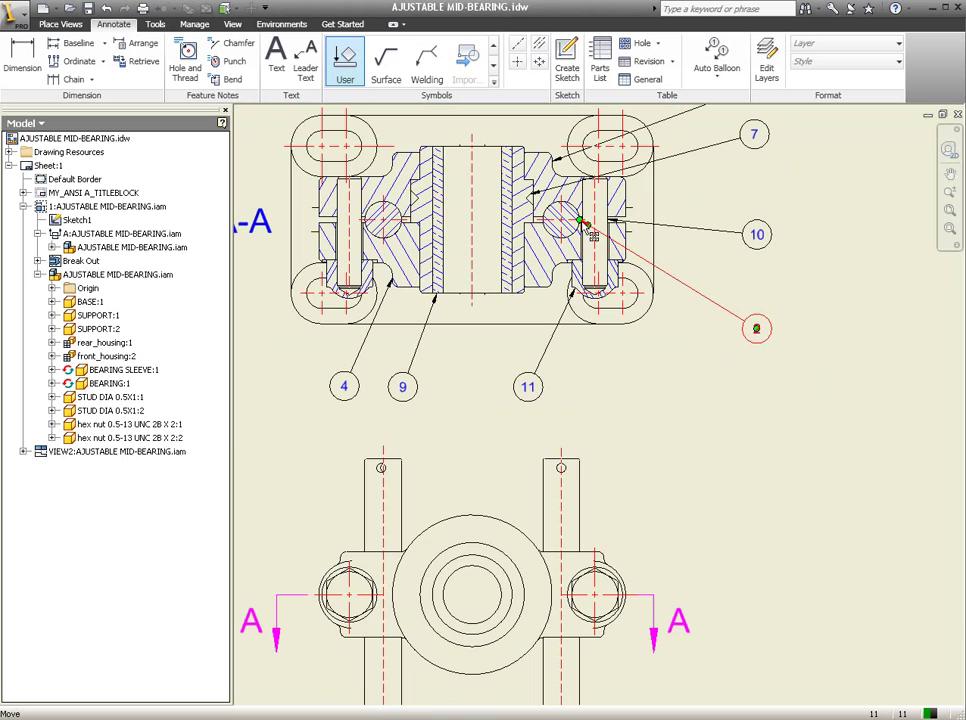
left_click_drag(588, 228, 583, 490)
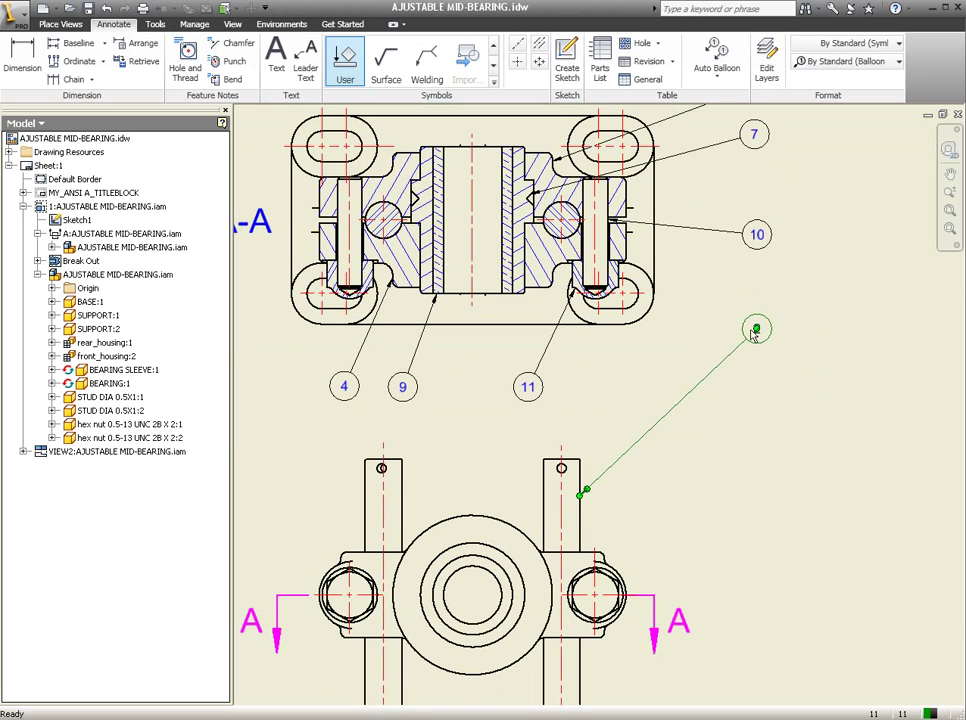
mouse_move(755, 333)
left_mouse_down()
mouse_move(749, 516)
mouse_move(758, 510)
left_mouse_up()
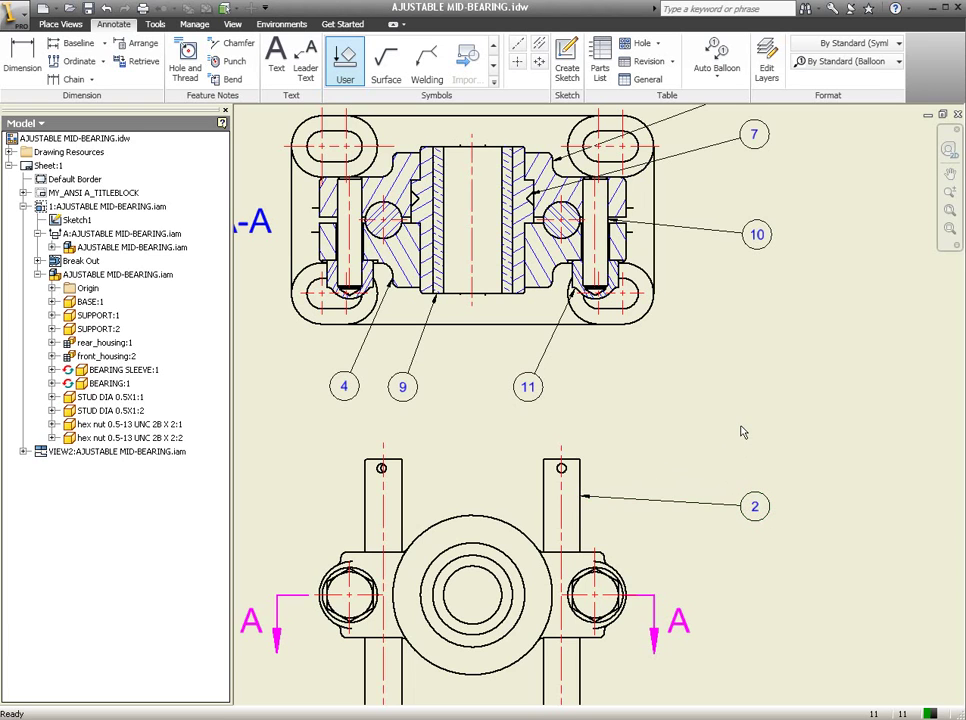
scroll(742, 432, "up", 3)
mouse_move(722, 419)
middle_mouse_down()
mouse_move(691, 403)
mouse_move(700, 370)
mouse_move(702, 385)
middle_mouse_up()
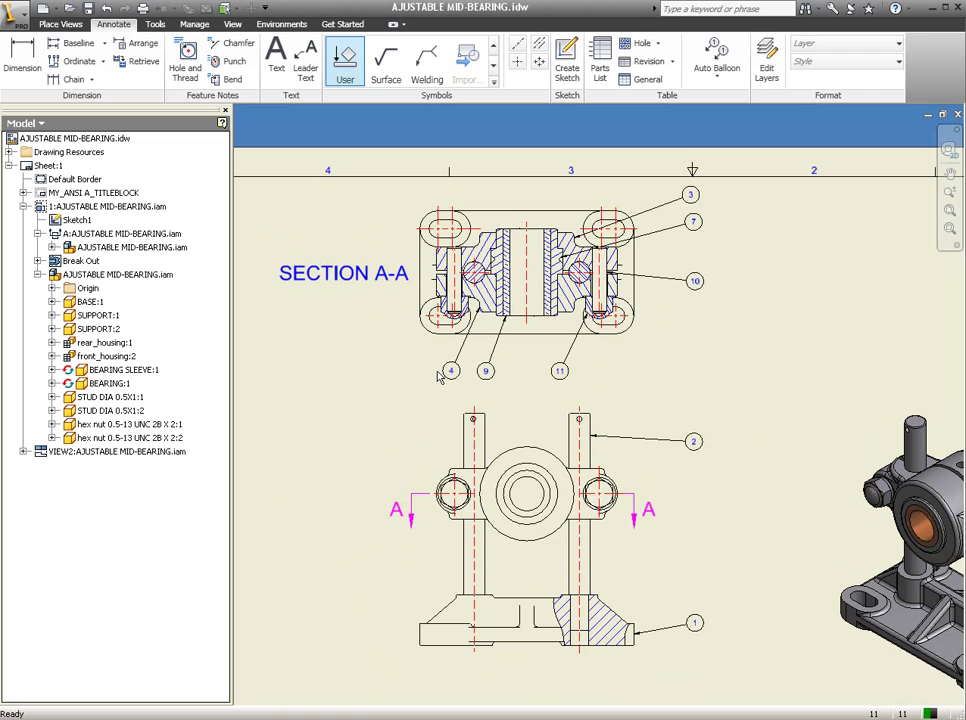
key("Home")
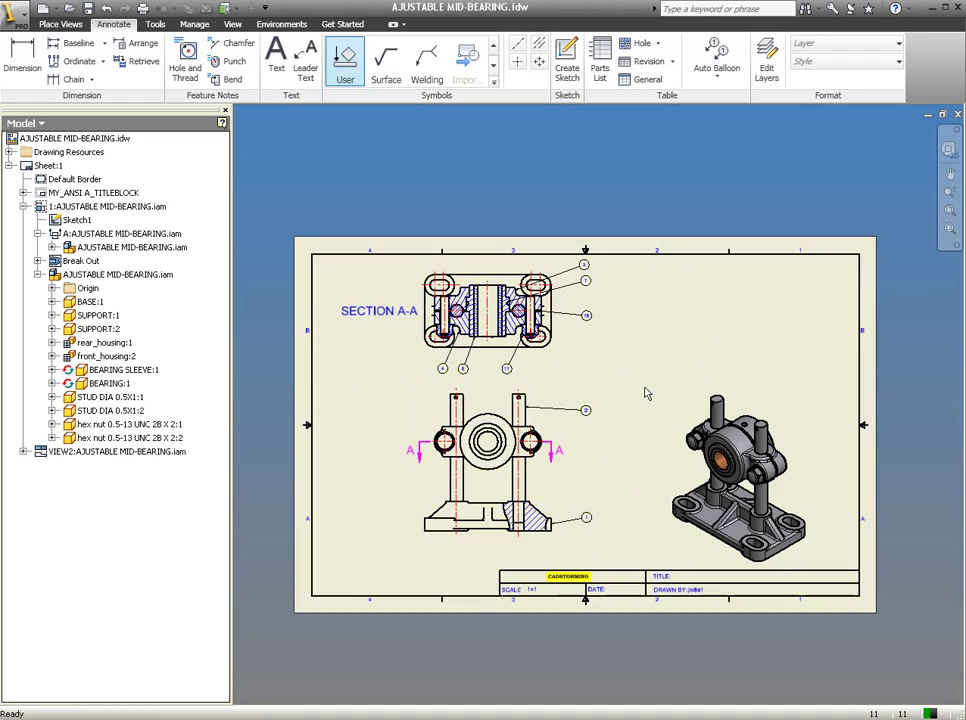
Step: Insert a Parts List sourced from SECTION A-A and place it at the sheet's top-right corner
left_click(600, 67)
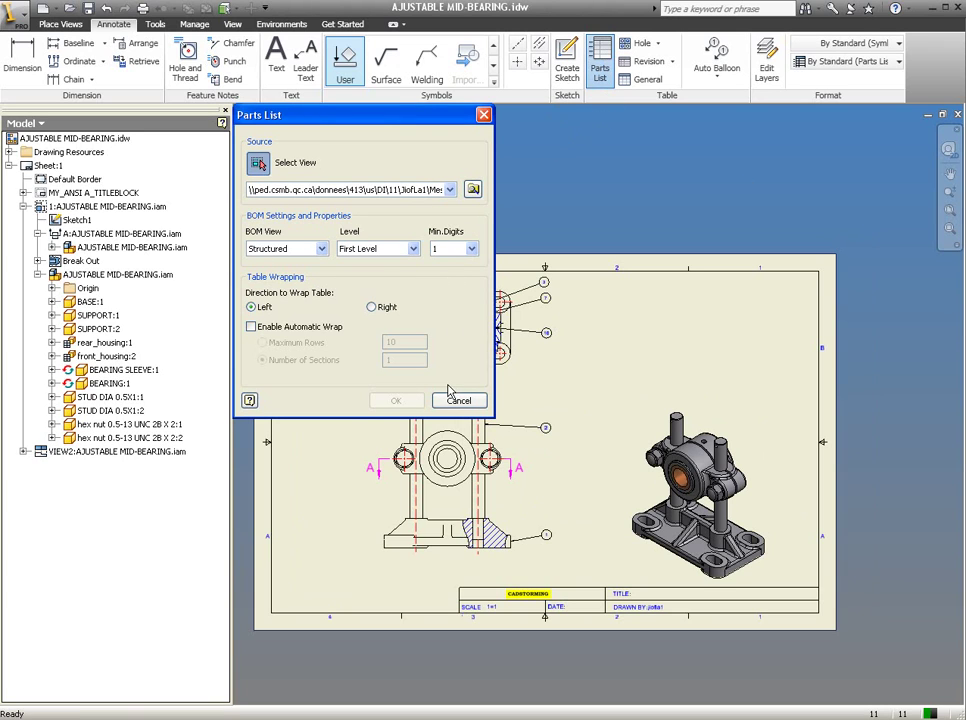
middle_click_drag(521, 373, 688, 380)
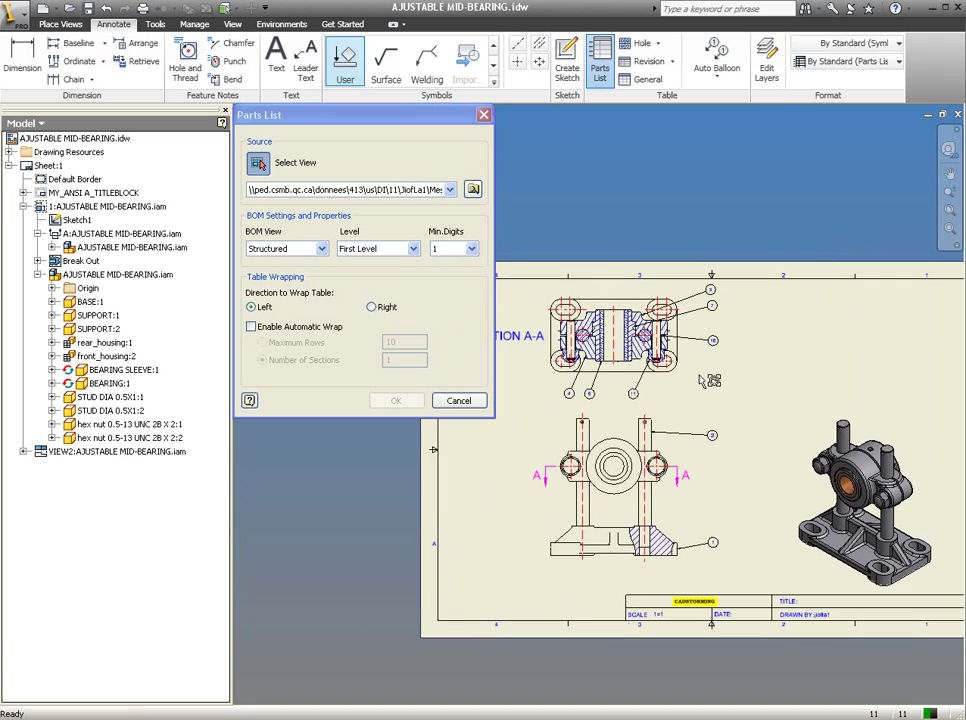
left_click(688, 380)
middle_click_drag(705, 378, 473, 383)
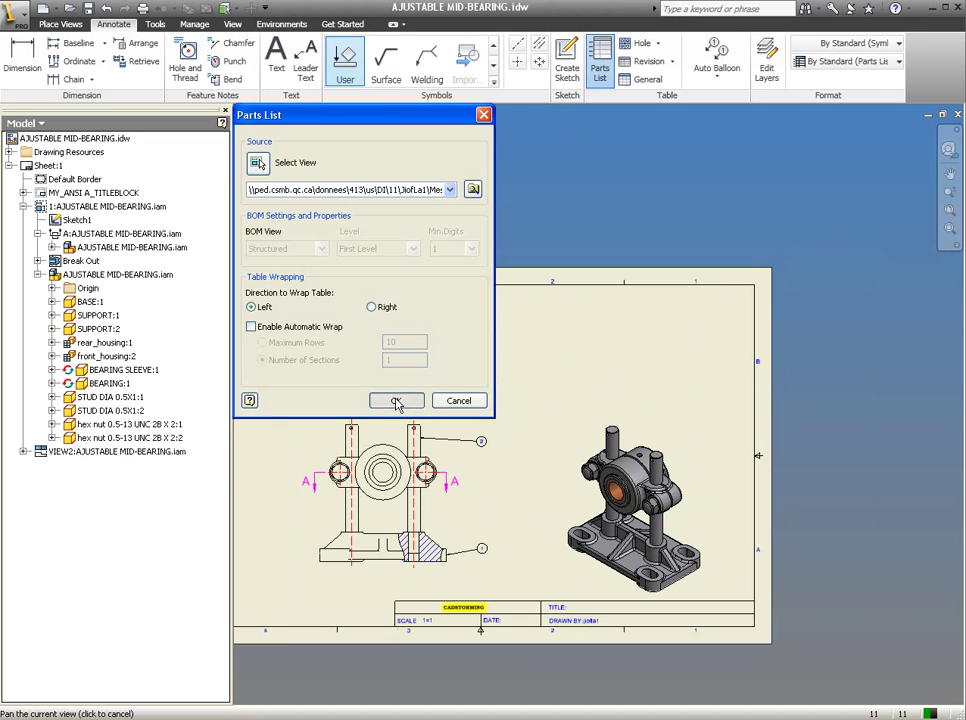
left_click(396, 402)
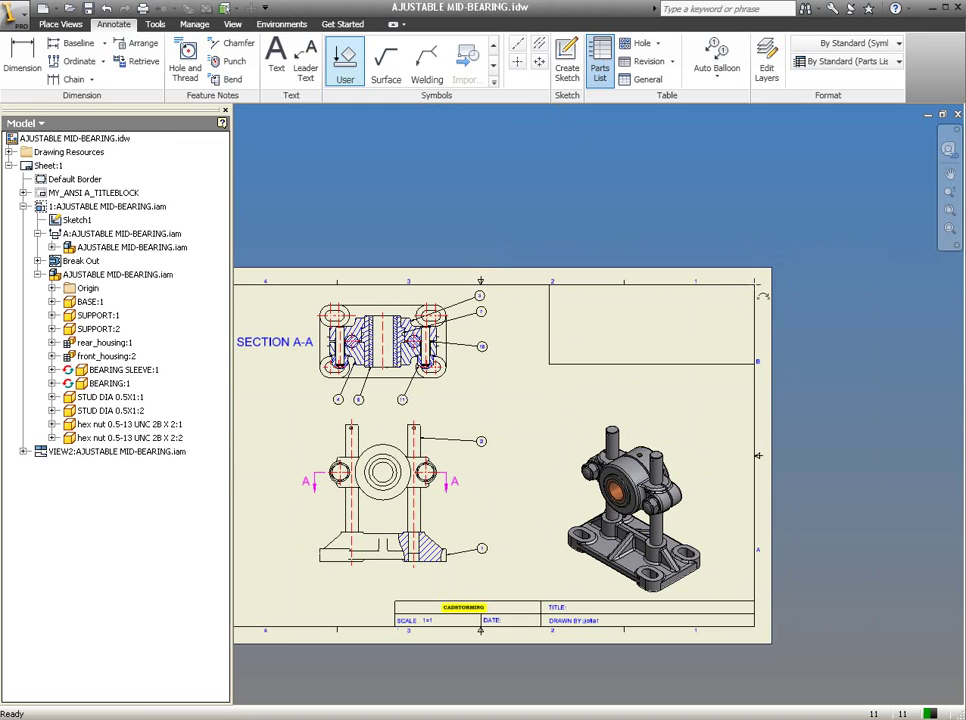
left_click(762, 296)
middle_click_drag(664, 414, 716, 420)
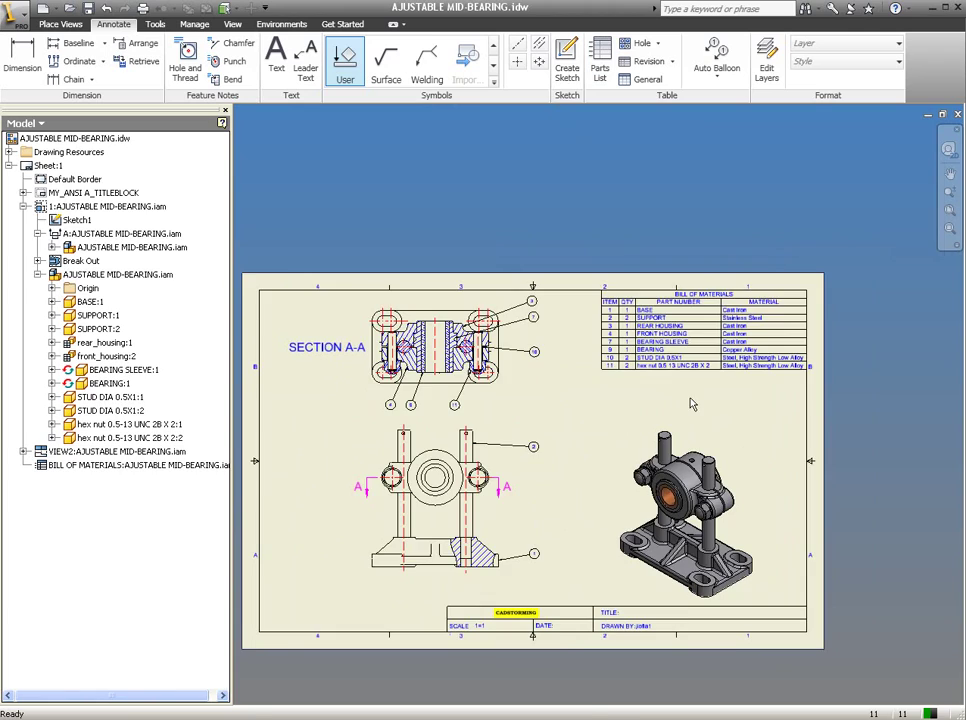
scroll(690, 404, "up", 3)
middle_click_drag(552, 224, 577, 327)
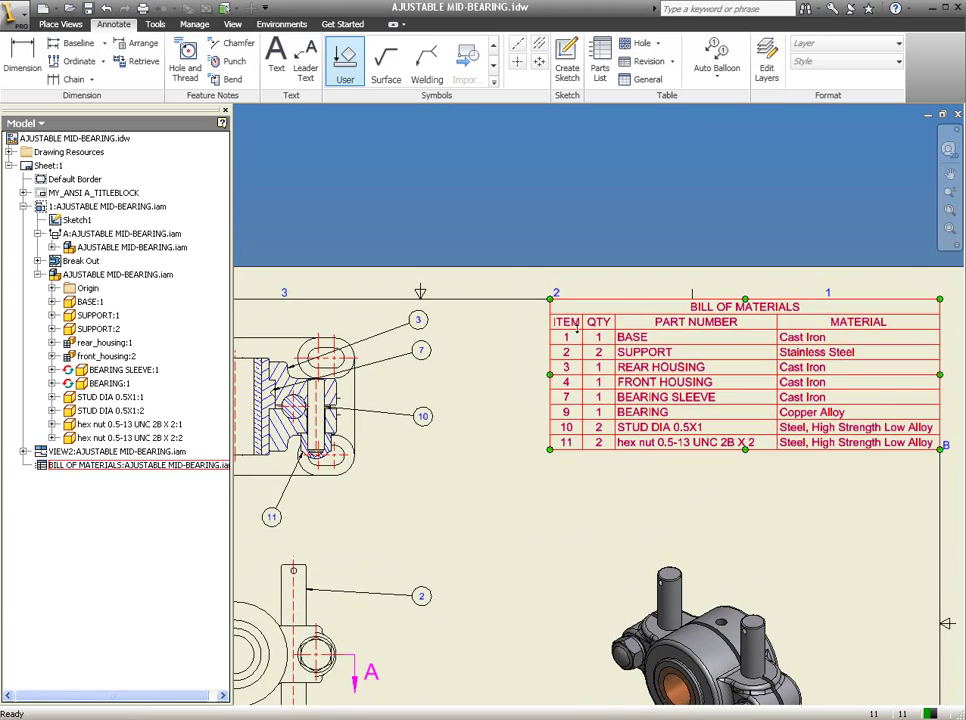
Step: Choose Edit Parts List from the bill of materials' right-click menu
mouse_move(572, 386)
middle_mouse_down()
mouse_move(663, 345)
mouse_move(551, 347)
middle_mouse_up()
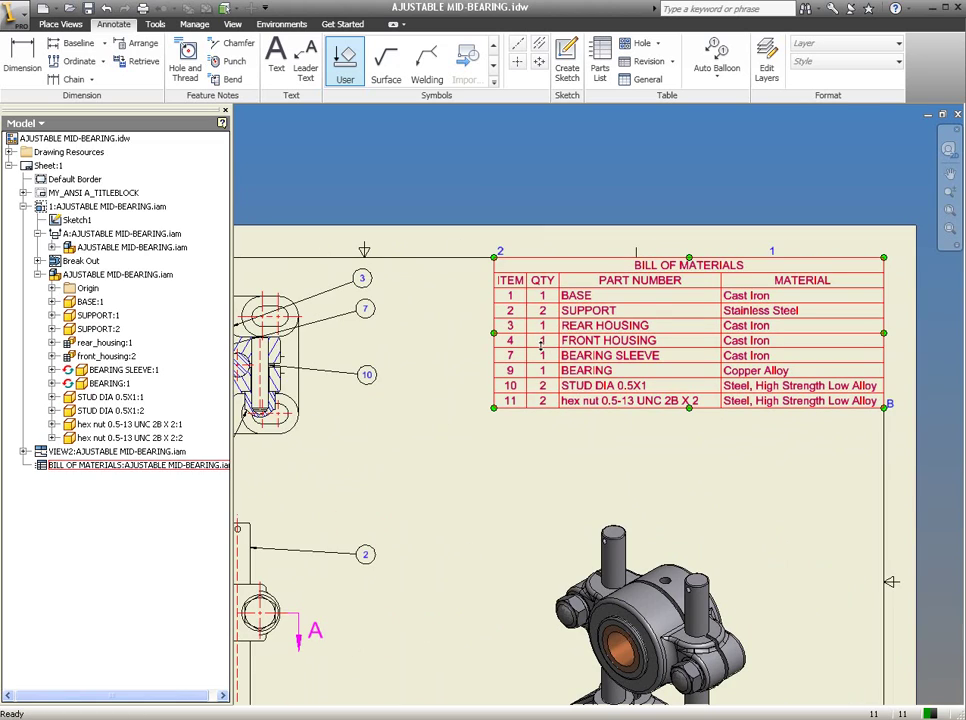
right_click(541, 343)
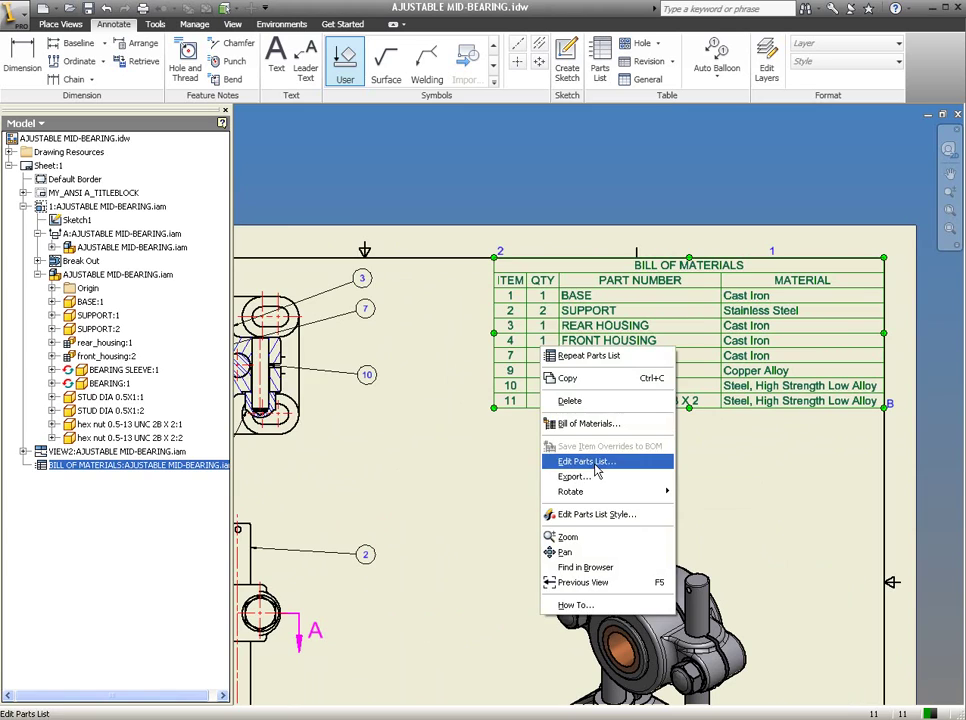
left_click(594, 462)
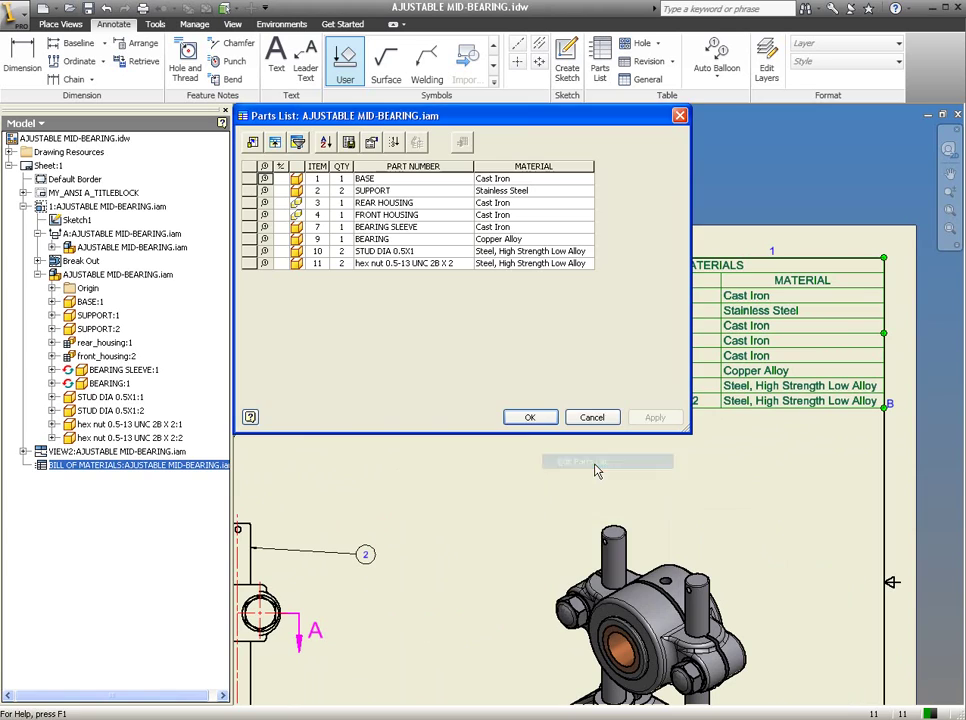
Step: Change ITEM numbers 7, 9, 10, 11 to 5, 6, 7, 8 and save the item overrides to the BOM
left_click(321, 227)
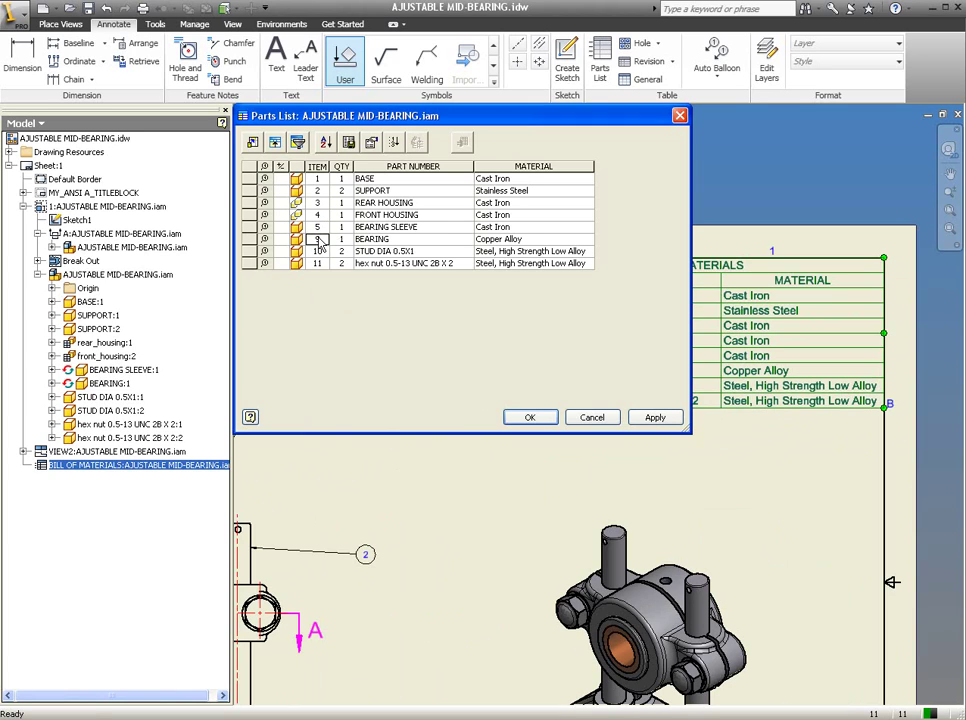
type("5")
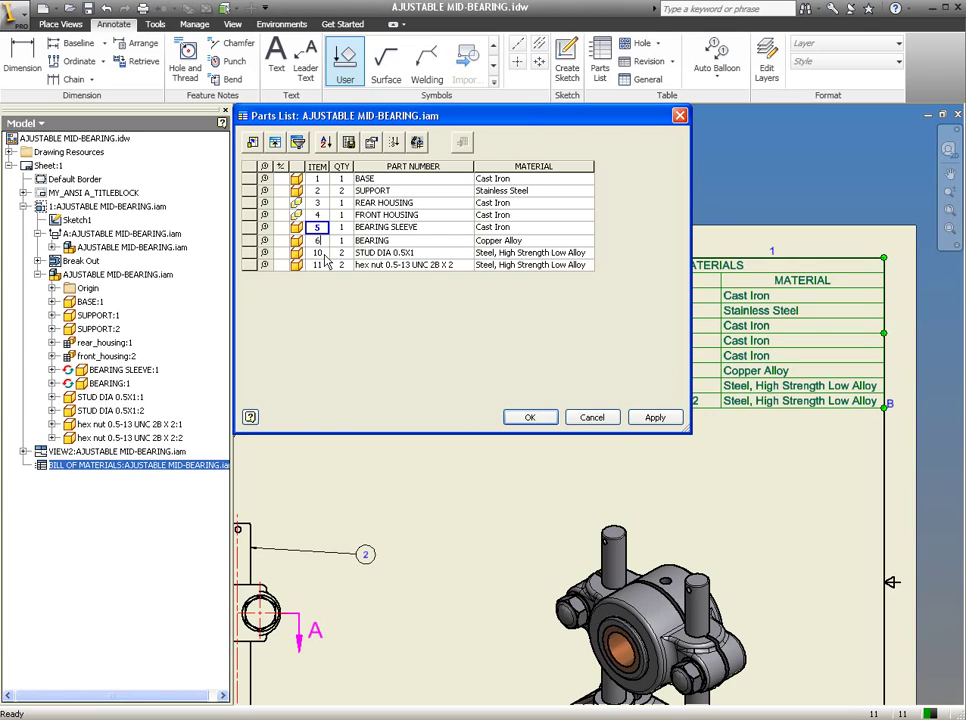
left_click(323, 254)
type("7")
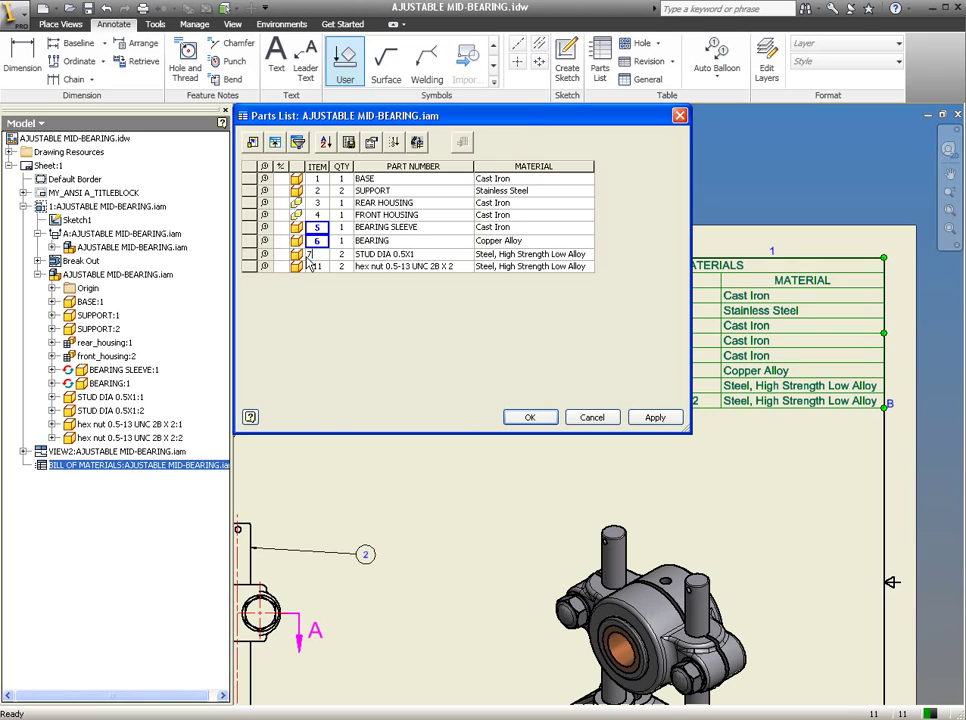
left_click(322, 267)
type("8")
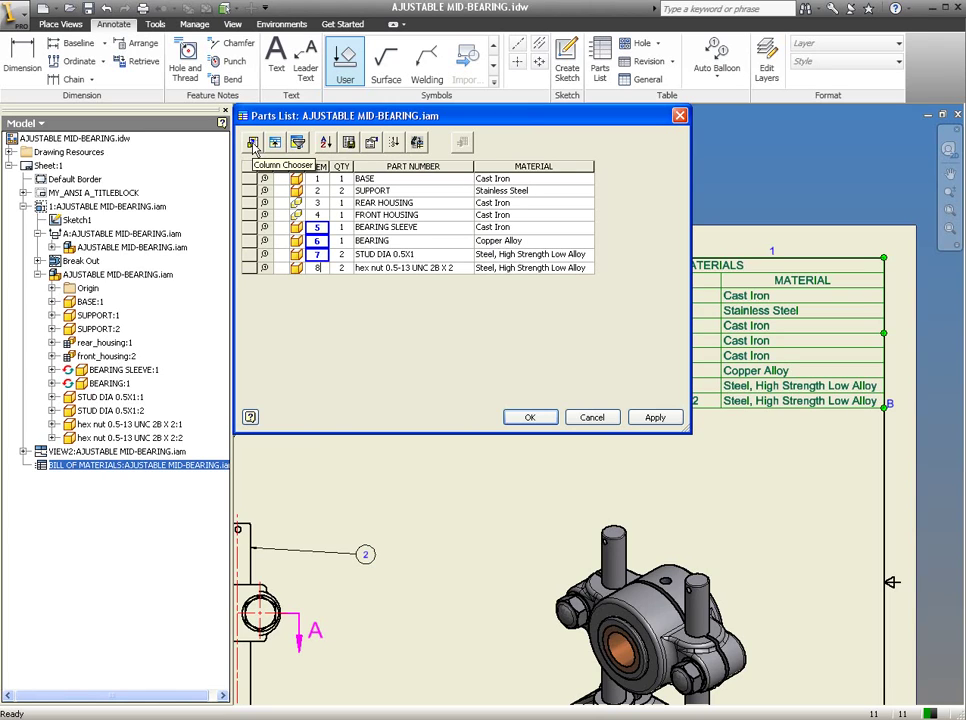
left_click(418, 143)
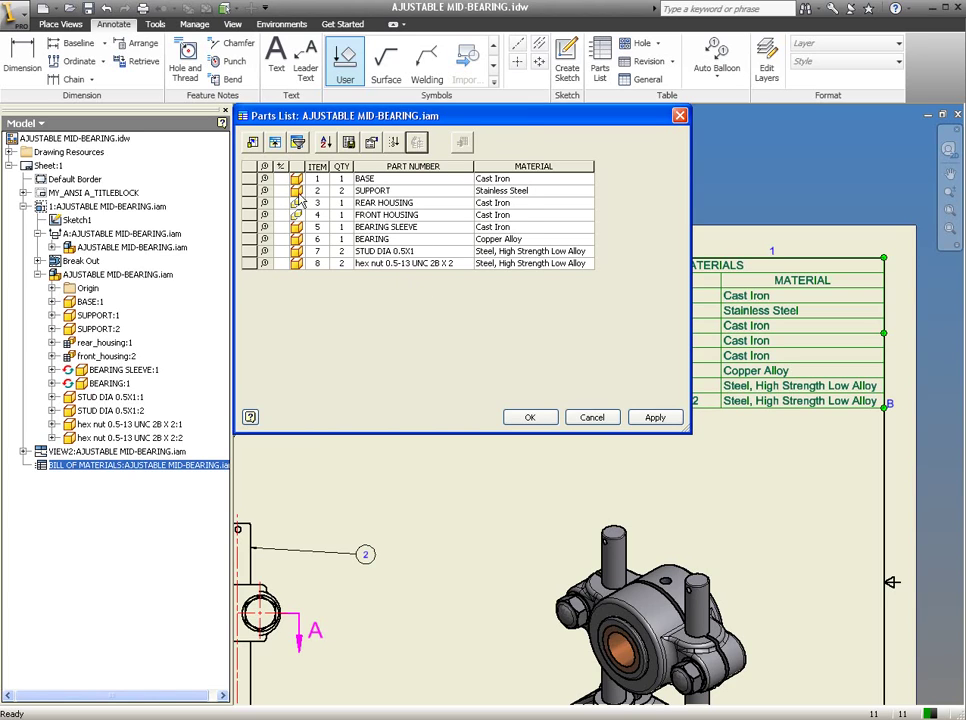
left_click(534, 421)
mouse_move(502, 468)
middle_mouse_down()
mouse_move(590, 436)
mouse_move(735, 450)
middle_mouse_up()
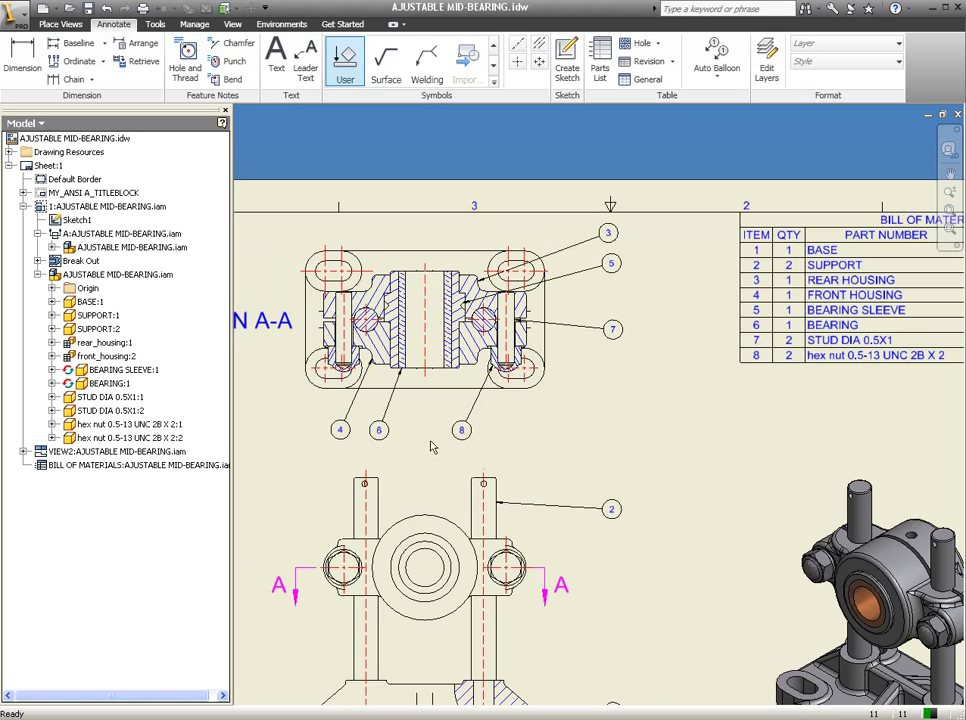
mouse_move(632, 453)
middle_mouse_down()
mouse_move(535, 461)
mouse_move(603, 389)
mouse_move(598, 400)
middle_mouse_up()
key("Home")
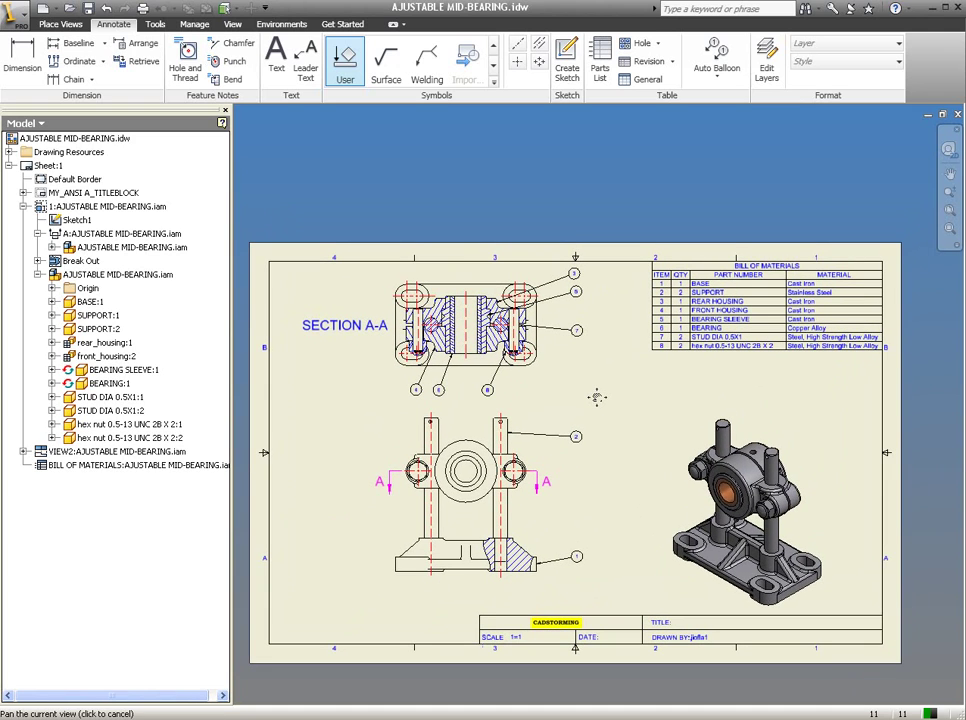